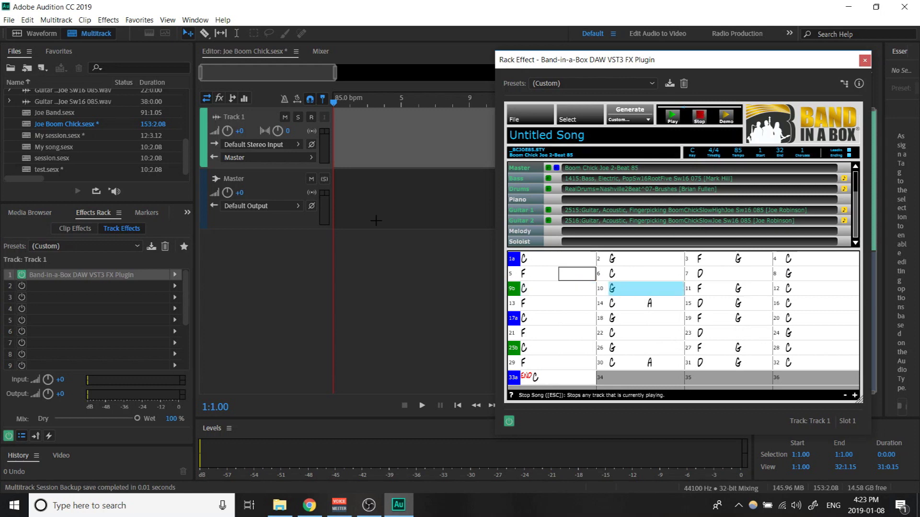
Stop the Band-in-a-Box song and drag its Bass part into the session as a new track
click(700, 116)
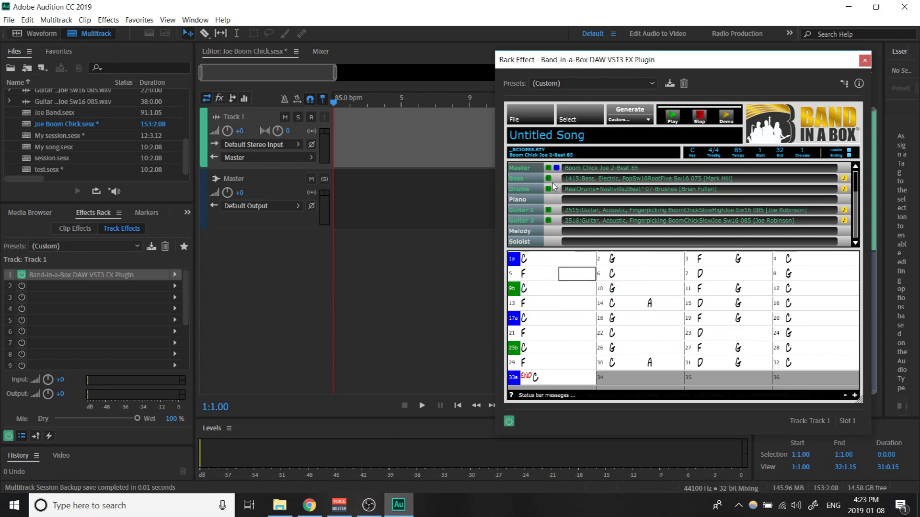
drag(553, 186, 288, 300)
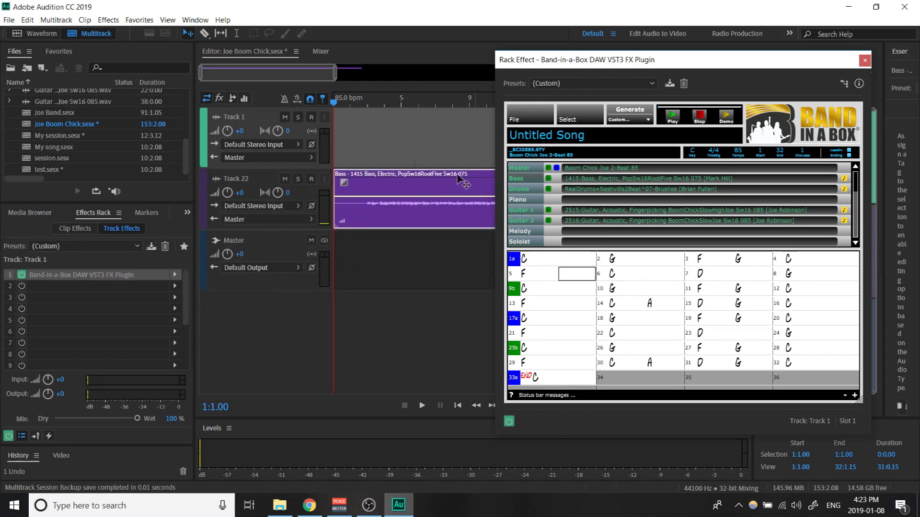
Undo the lone Bass track, then drag the Master row's Audio Multi-Drag to import bass, drums and both guitars
click(389, 137)
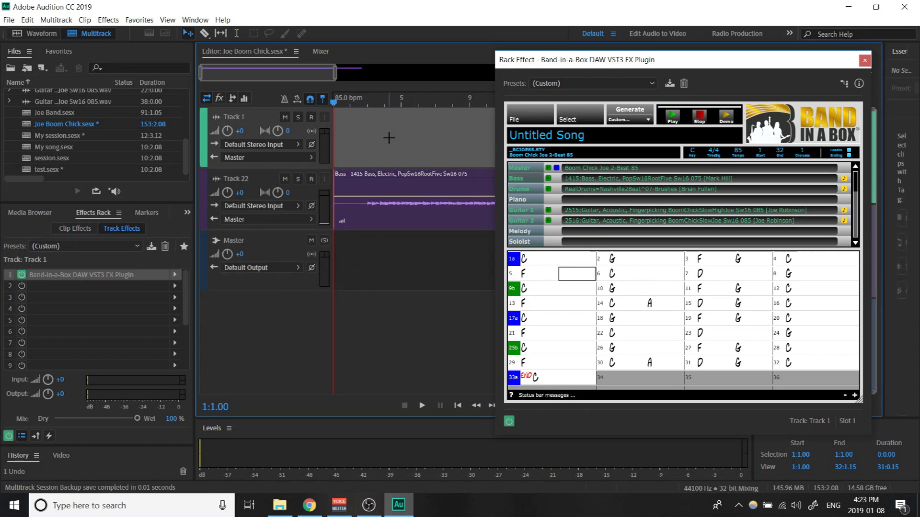
key(ctrl+z)
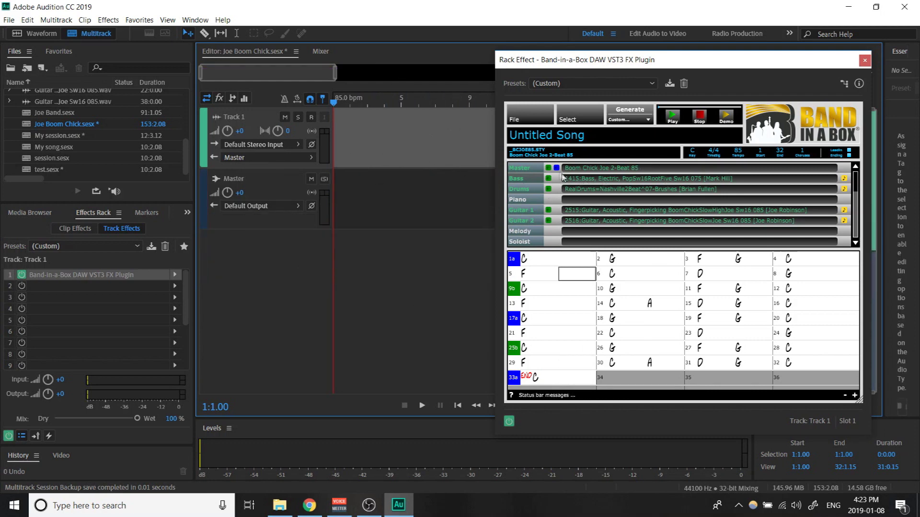
drag(557, 171, 249, 292)
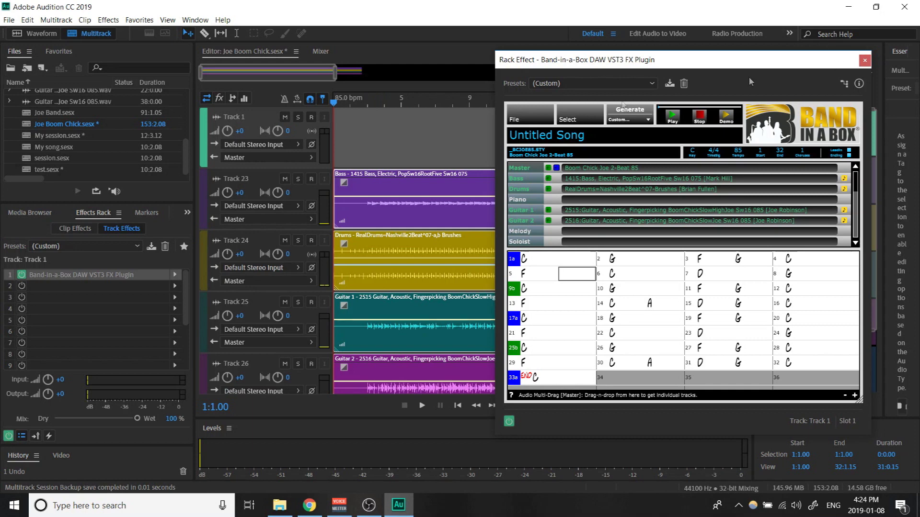
Close the Band-in-a-Box plugin window and play the session from bar 2
click(864, 61)
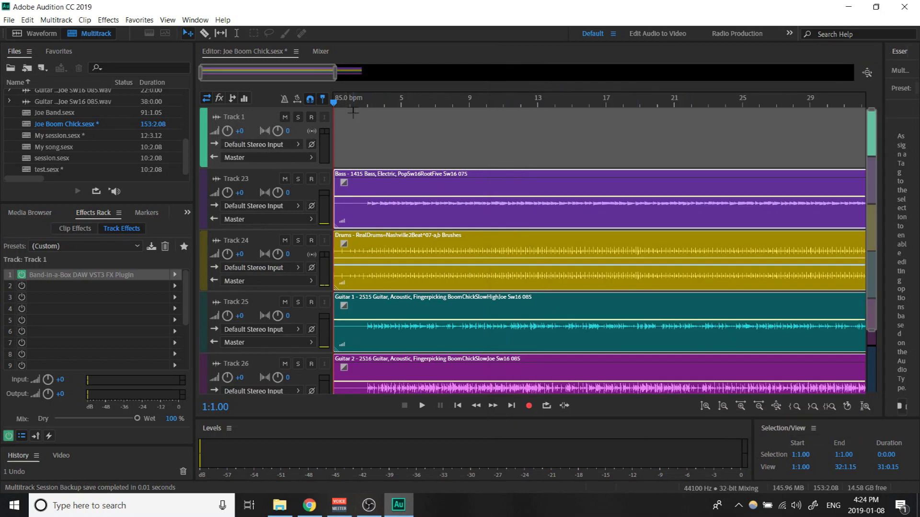
click(351, 103)
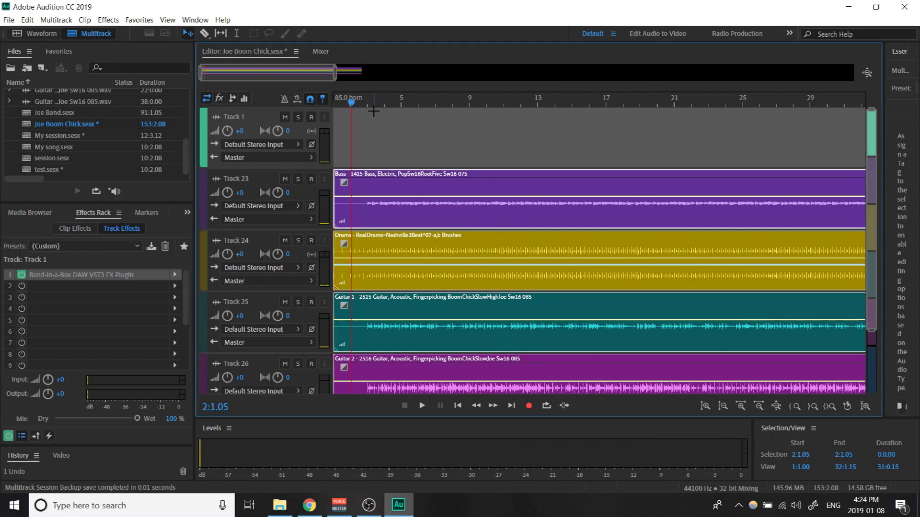
key(space)
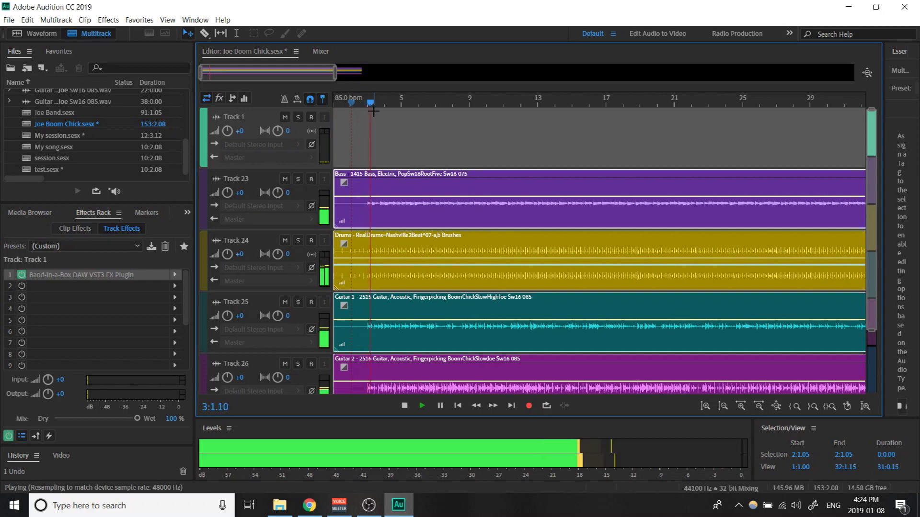
Pan Guitar 1 on Track 25 to L46.4 and Guitar 2 on Track 26 to R66.8, then stop playback
scroll(493, 194, down, 1)
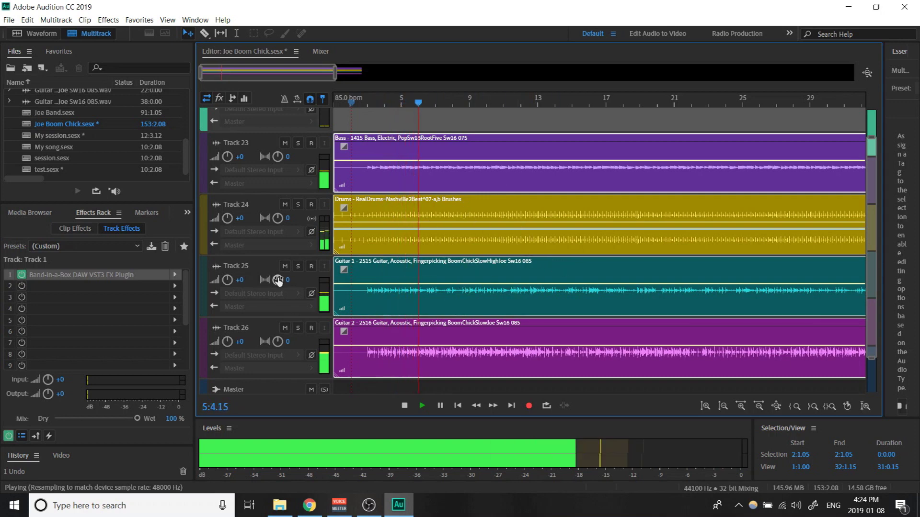
drag(278, 280, 382, 240)
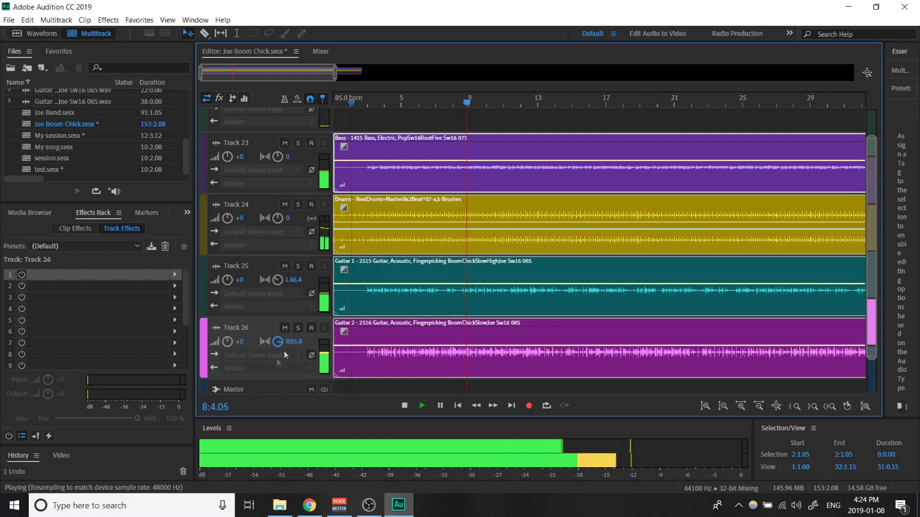
mouse_move(274, 357)
mouse_down()
mouse_move(276, 294)
mouse_move(270, 352)
mouse_up()
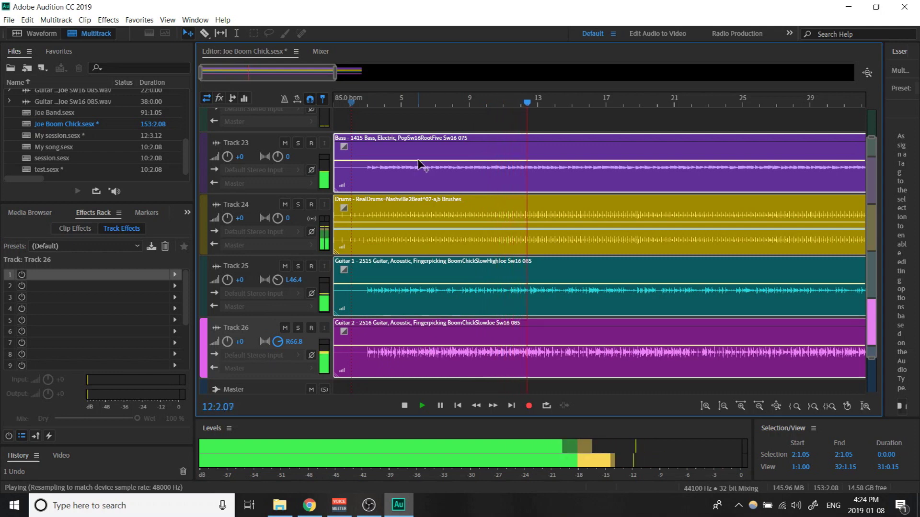
key(space)
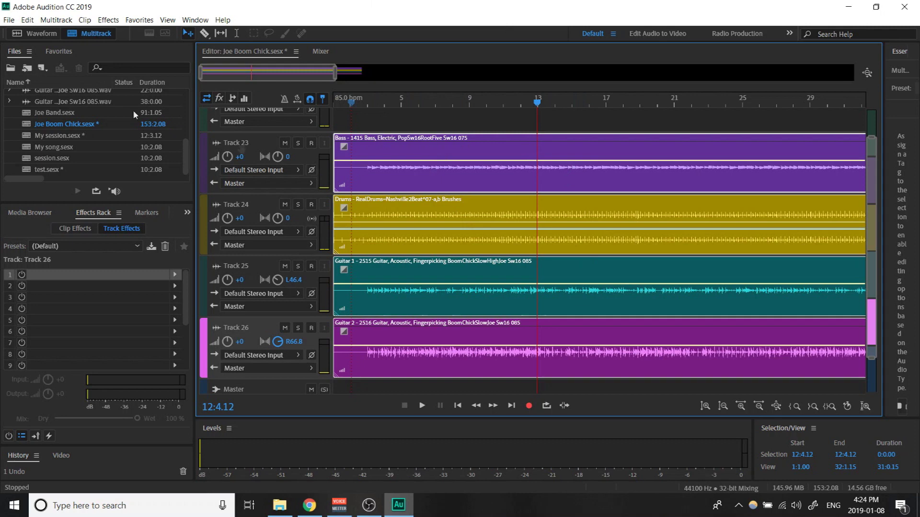
Create a new multitrack session from the File > New menu named 'my song for video'
click(8, 19)
mouse_move(10, 33)
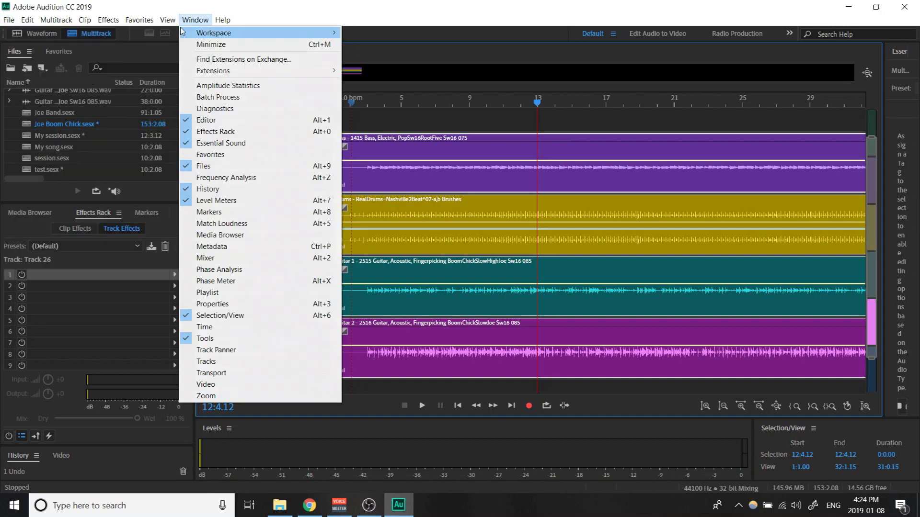
click(201, 19)
click(9, 20)
mouse_move(72, 33)
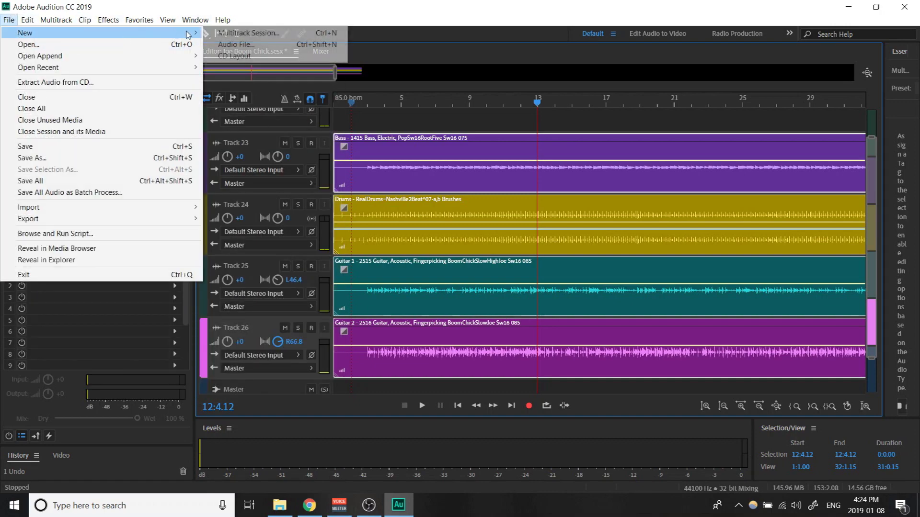
click(240, 33)
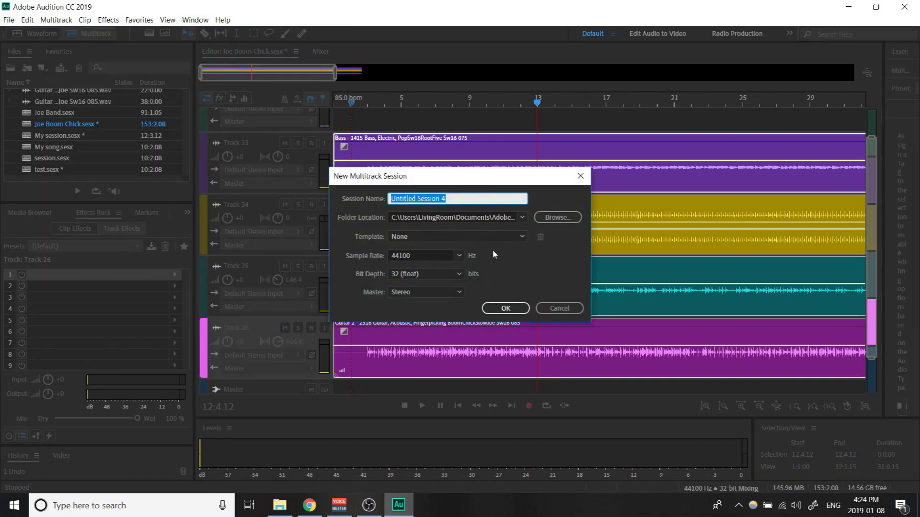
text(my song)
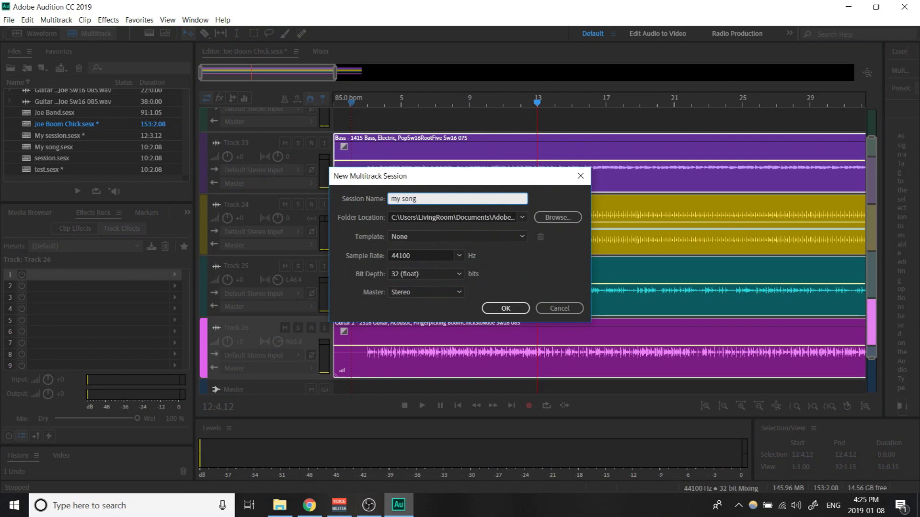
text( for video)
key(Return)
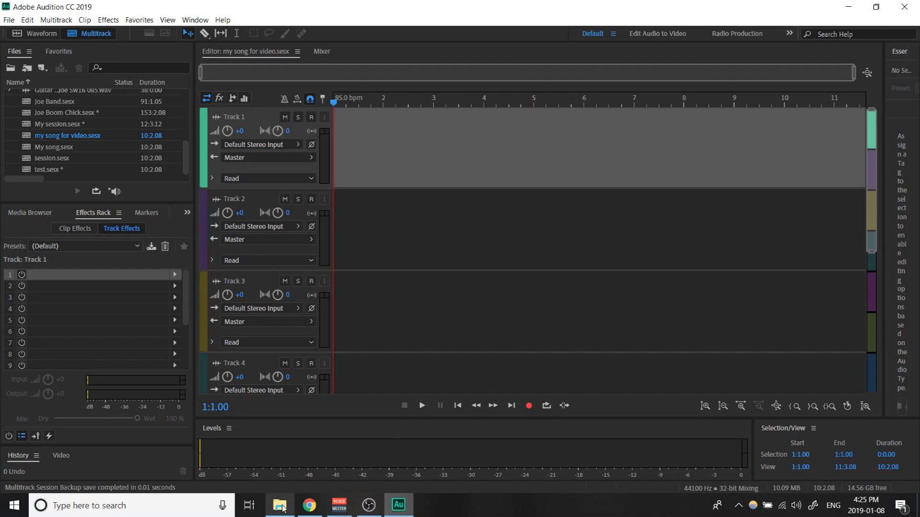
In File Explorer, navigate to the C:\bb\bbplugin\Files folder
click(279, 505)
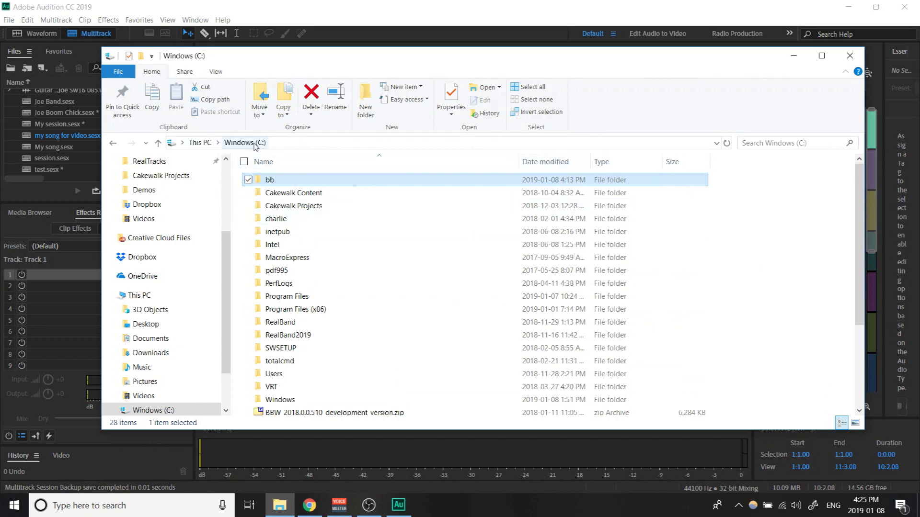
double_click(282, 181)
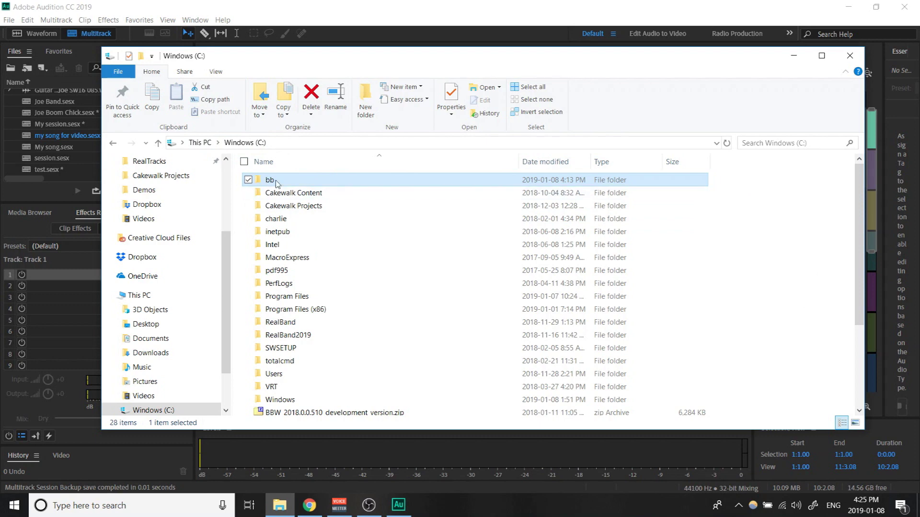
click(314, 256)
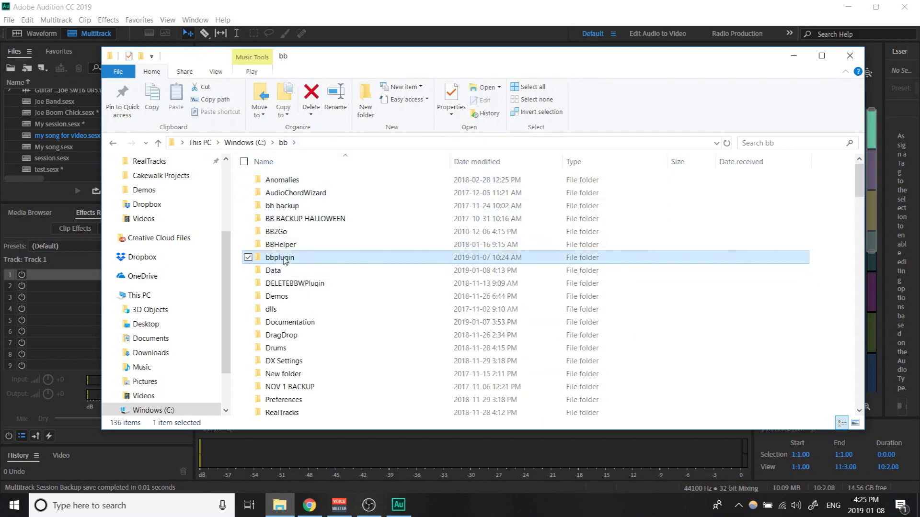
double_click(283, 259)
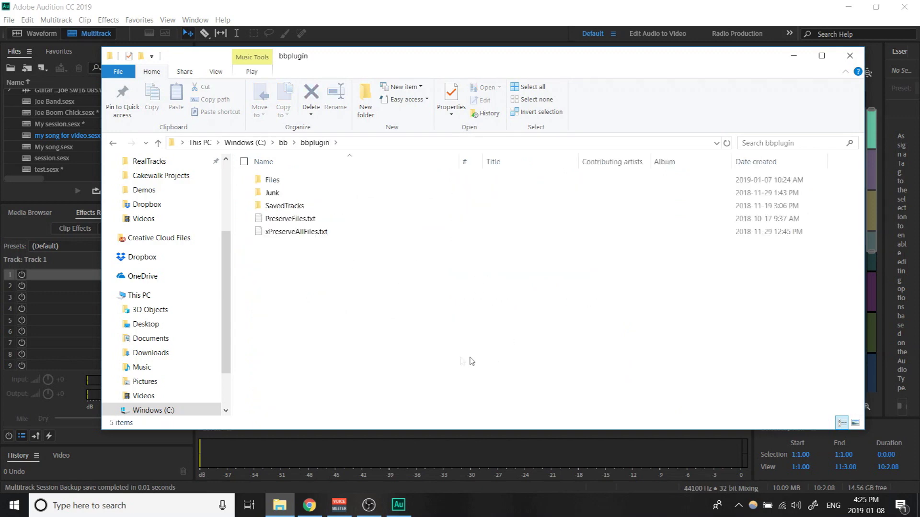
double_click(270, 181)
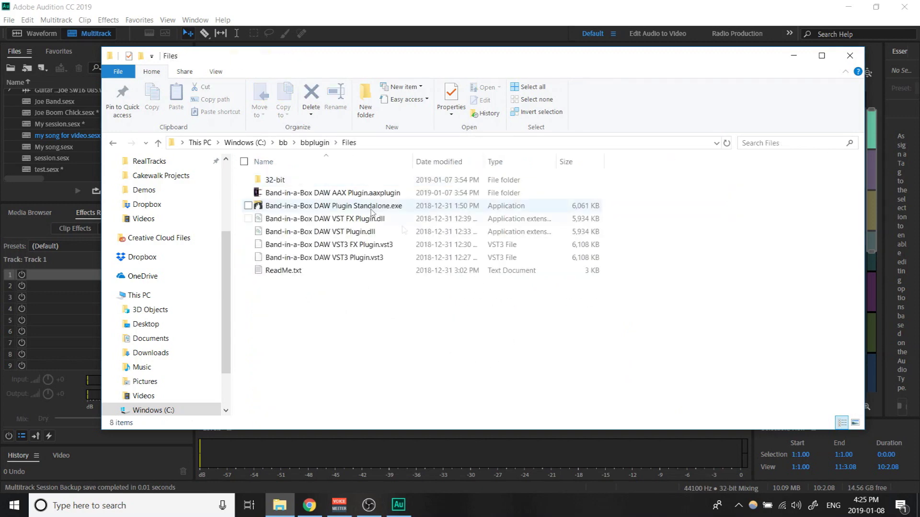
Select the Band-in-a-Box DAW VST FX Plugin.dll and VST Plugin.dll files to inspect them
drag(464, 342, 246, 191)
click(418, 308)
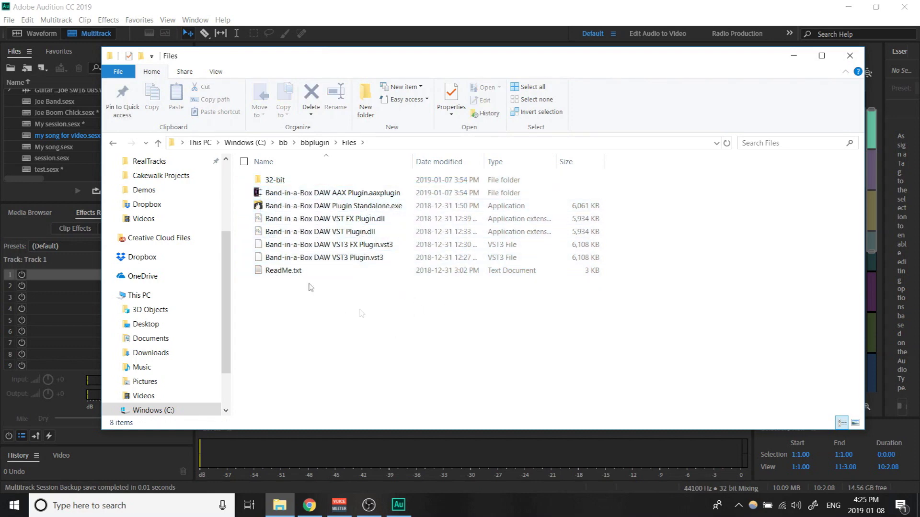
click(343, 219)
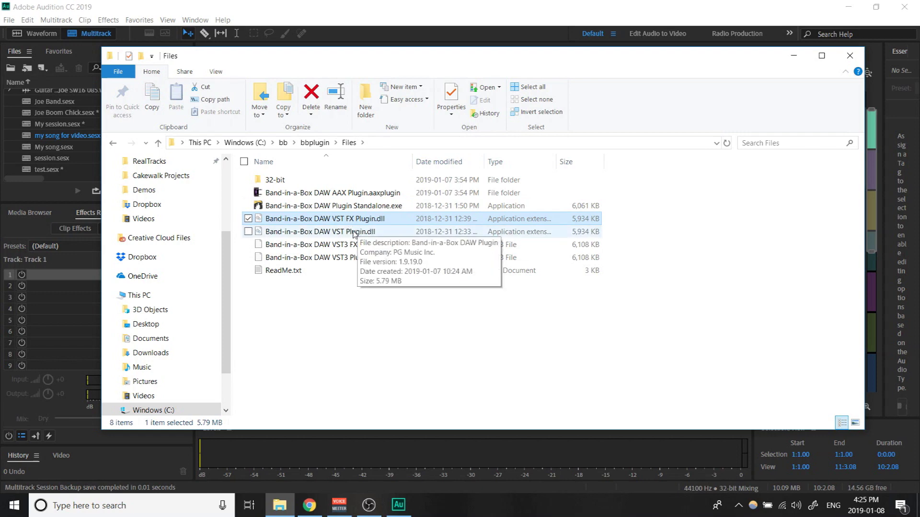
click(322, 232)
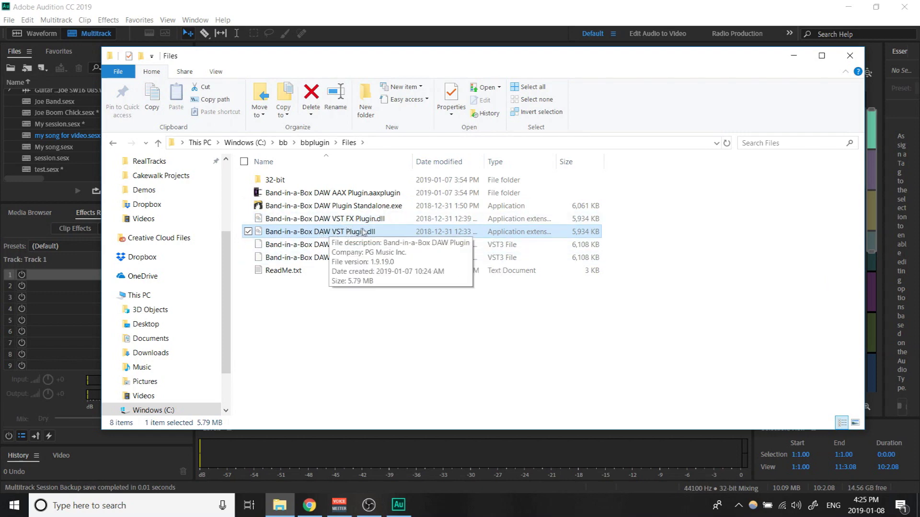
click(406, 345)
click(361, 232)
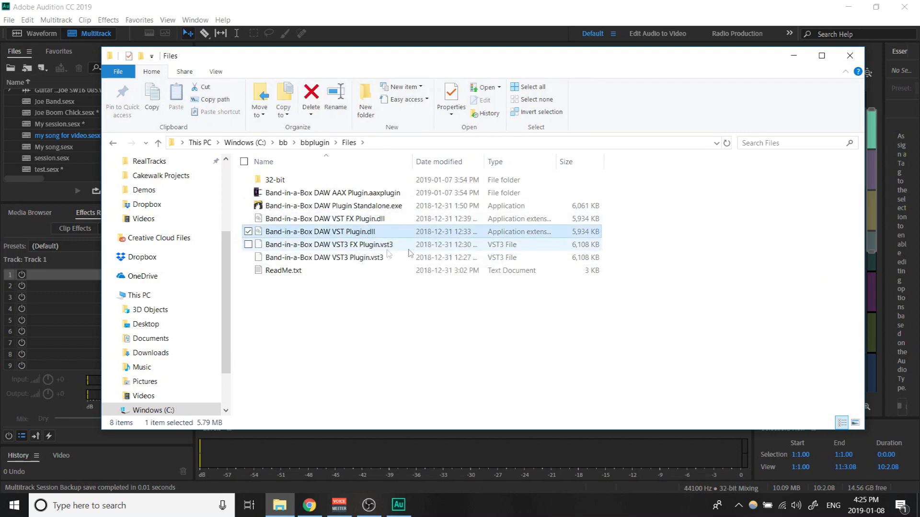
click(350, 218)
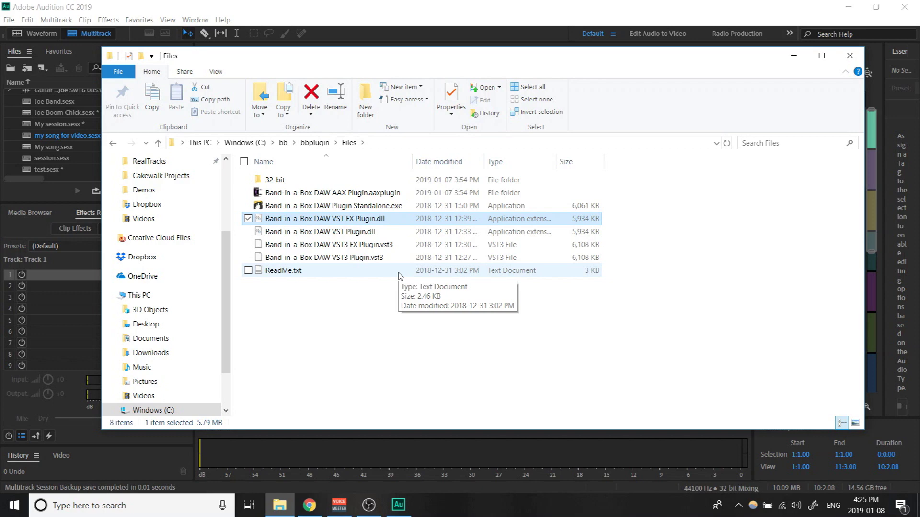
key(Down)
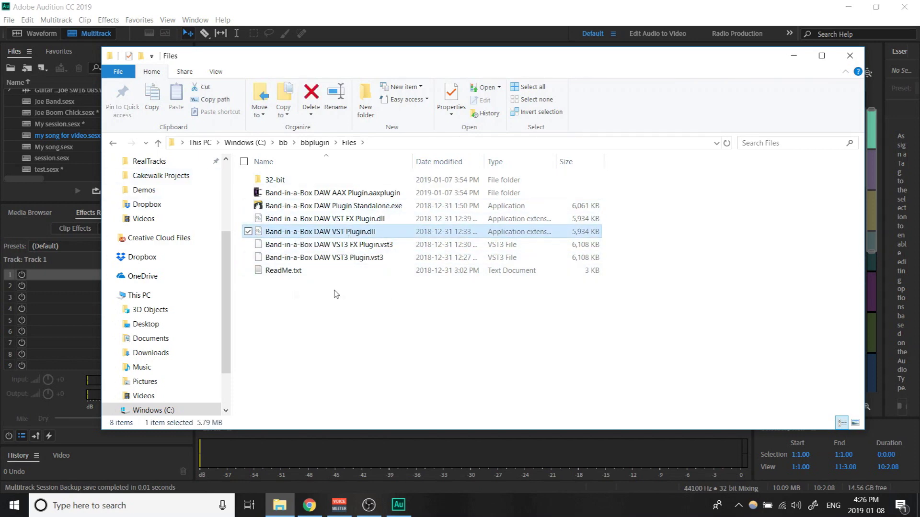
scroll(177, 239, up, 2)
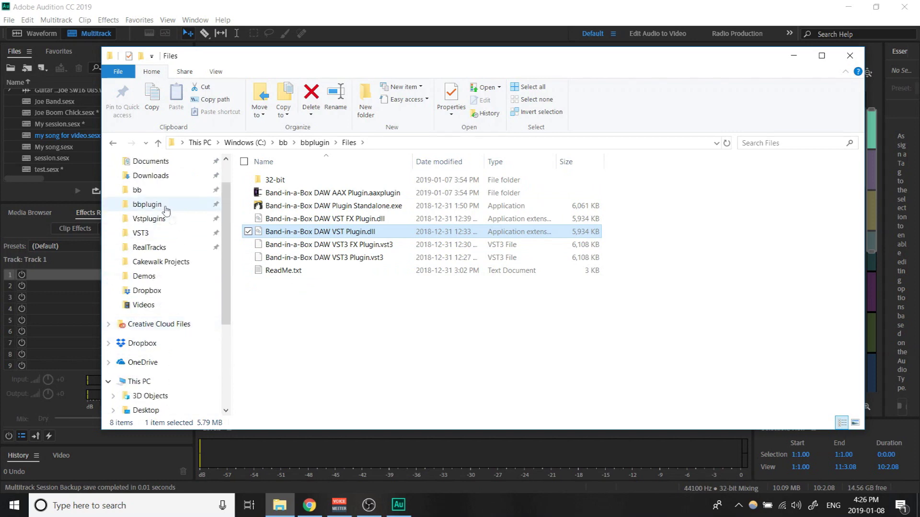
Check the Band-in-a-Box DAW VST and VST FX plugin DLLs in the Vstplugins folder
click(165, 219)
click(379, 146)
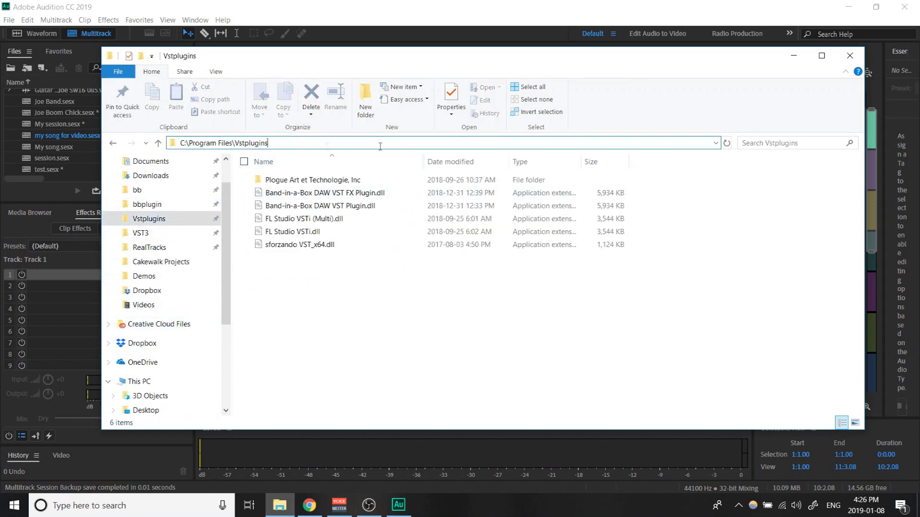
click(392, 314)
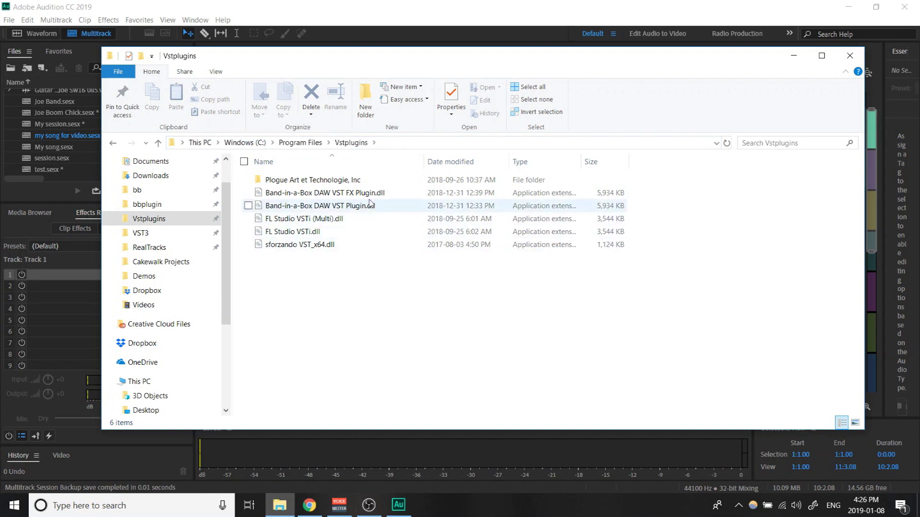
click(370, 205)
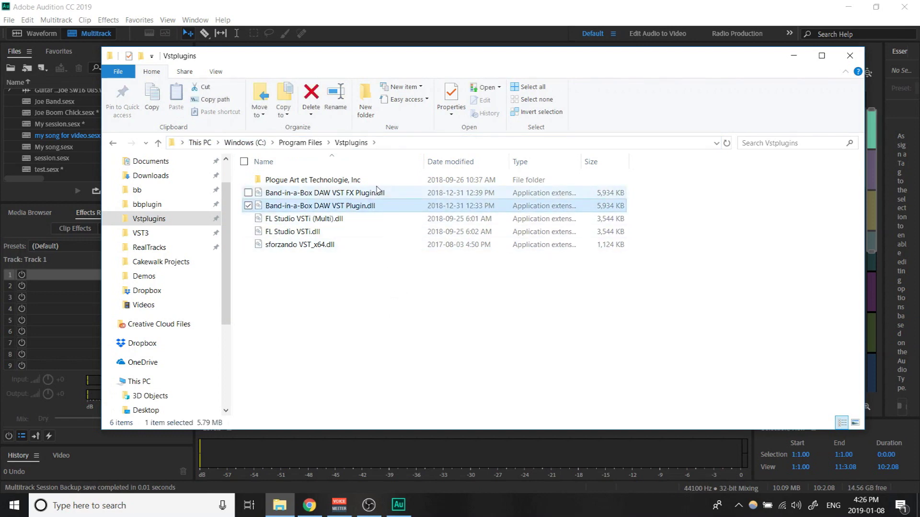
click(375, 192)
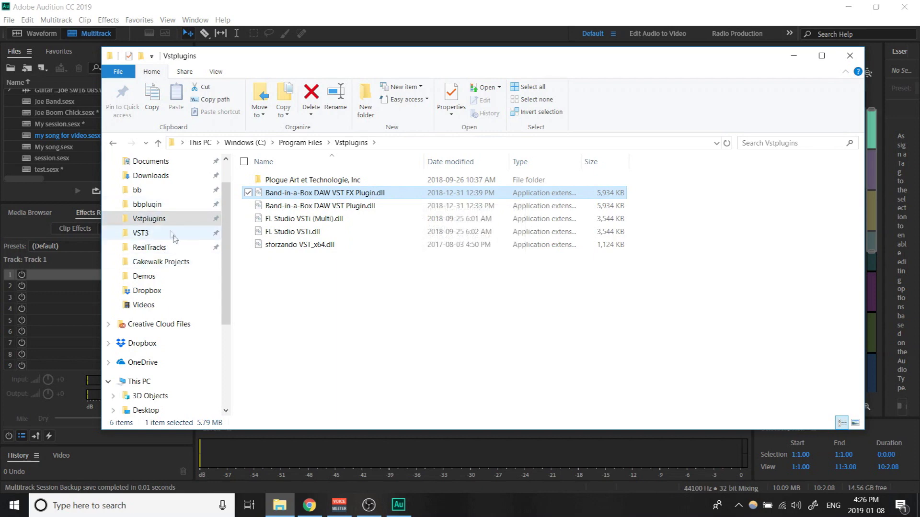
Compare with the VST FX plugin in bbplugin\Files, return to Vstplugins, then switch back to Audition
click(172, 205)
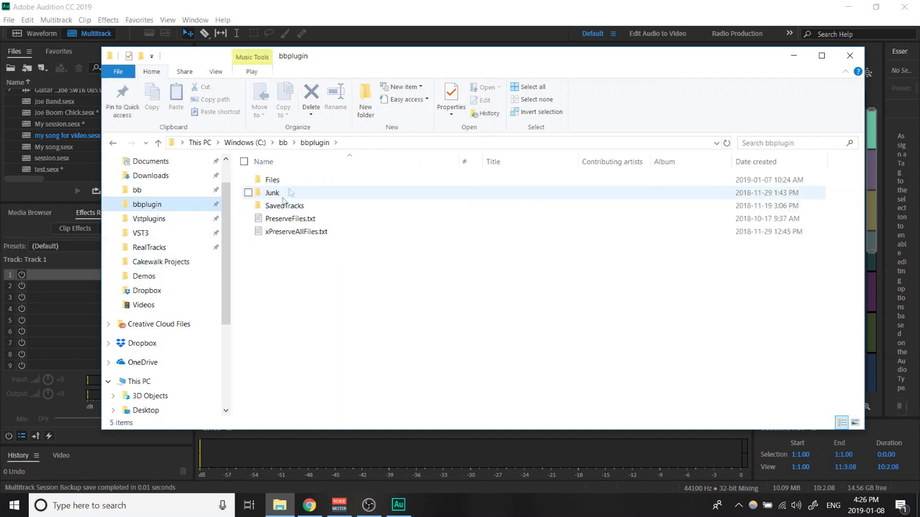
double_click(297, 180)
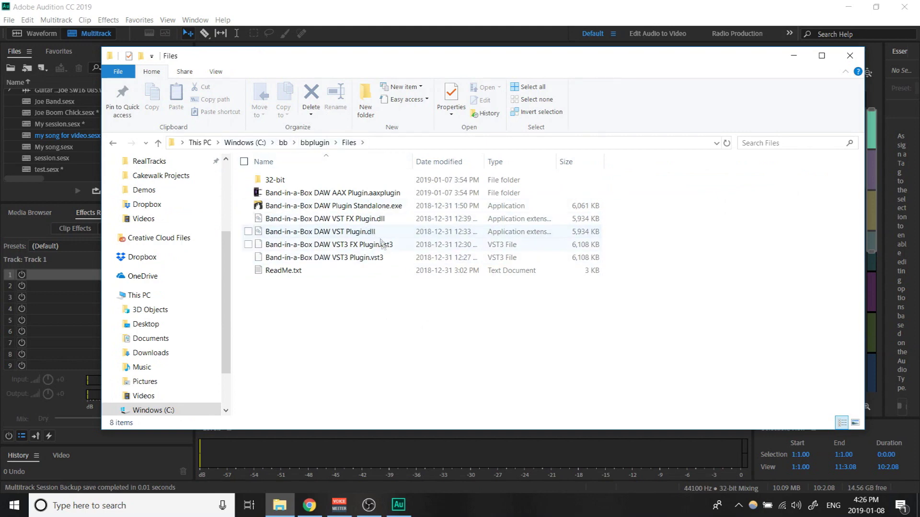
click(380, 219)
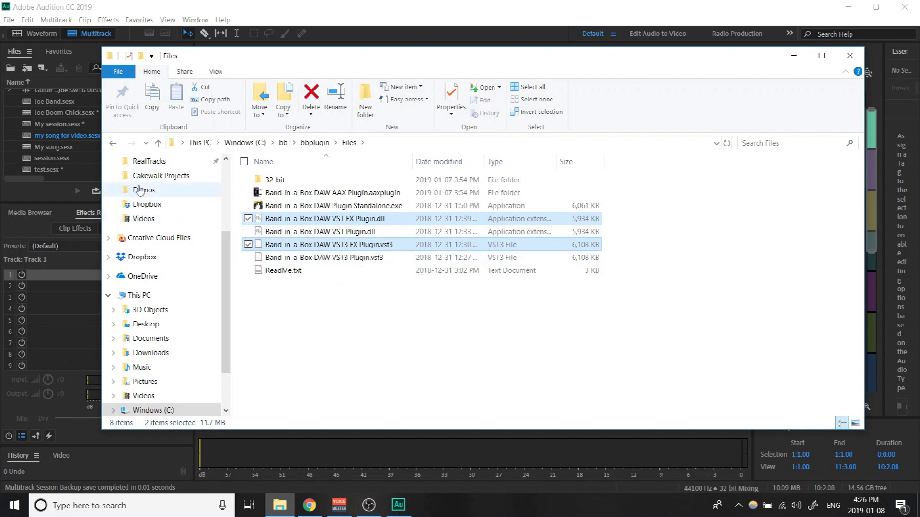
scroll(159, 230, up, 3)
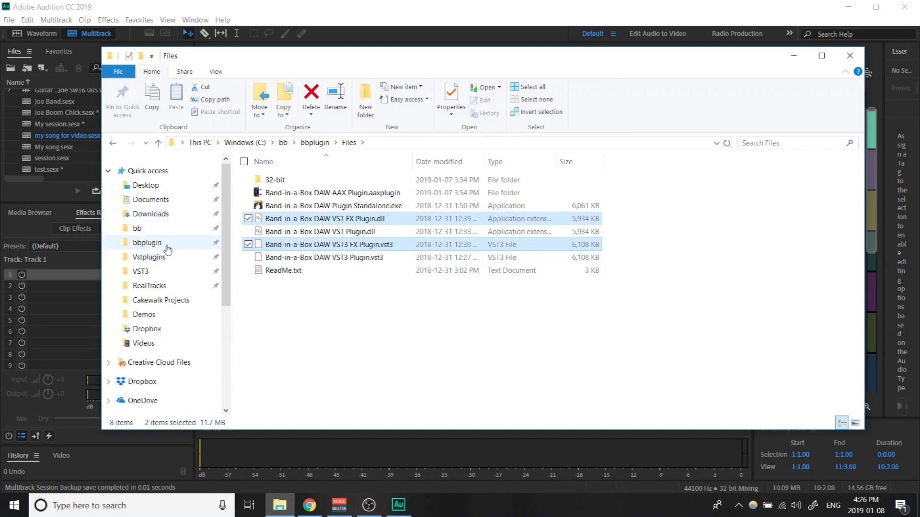
click(170, 257)
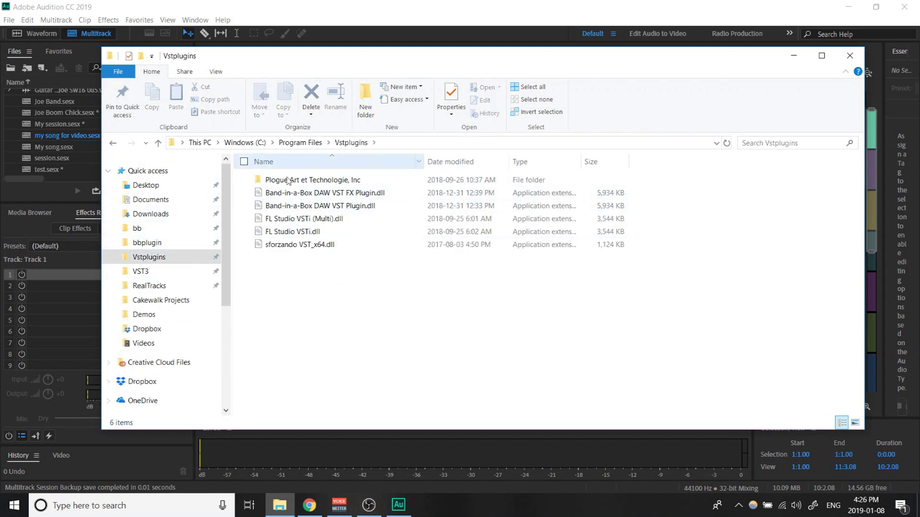
click(209, 6)
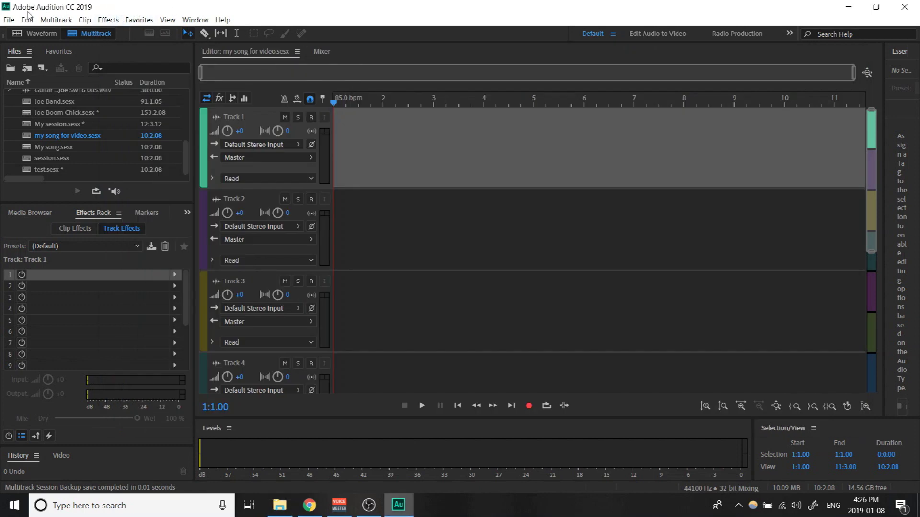
Review the Audio Plug-In Manager list showing both Band-in-a-Box FX plugins, then switch to File Explorer
click(107, 21)
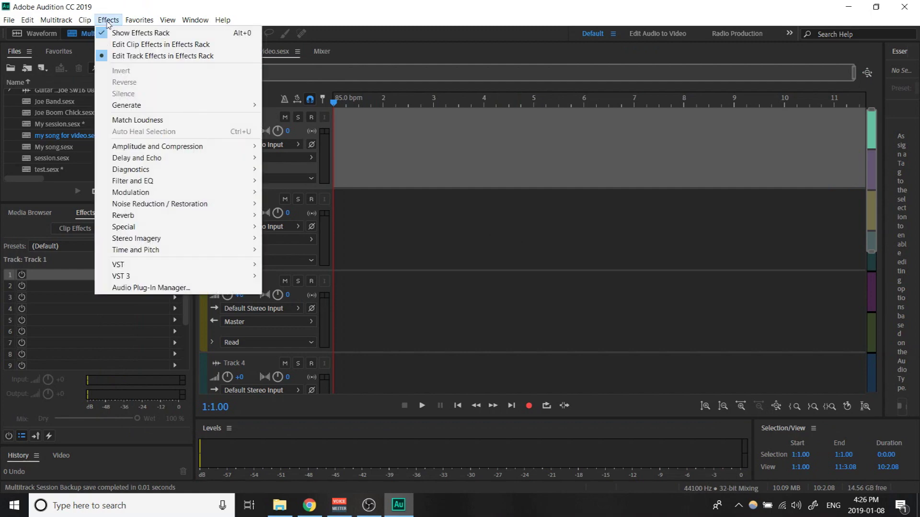
click(165, 288)
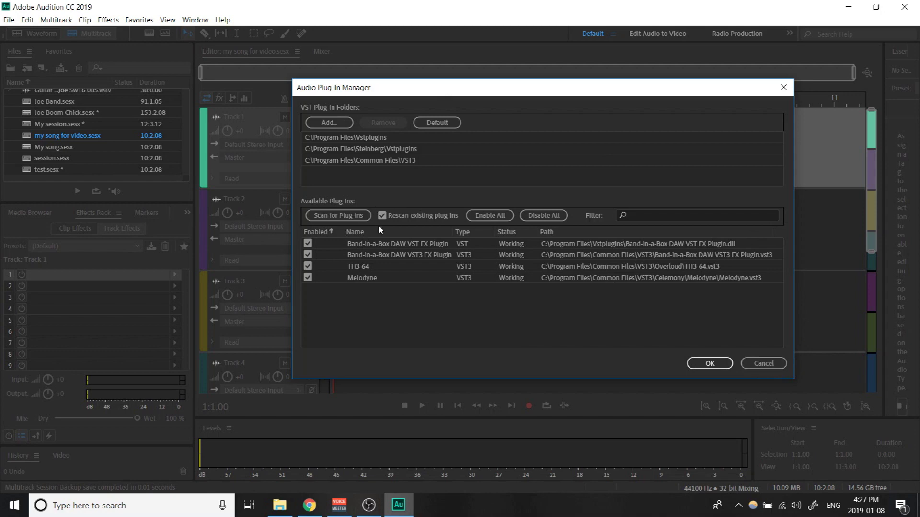
key(alt+Tab)
Select the VST FX Plugin.dll, minimize File Explorer, and accept the Audio Plug-In Manager with OK
click(364, 193)
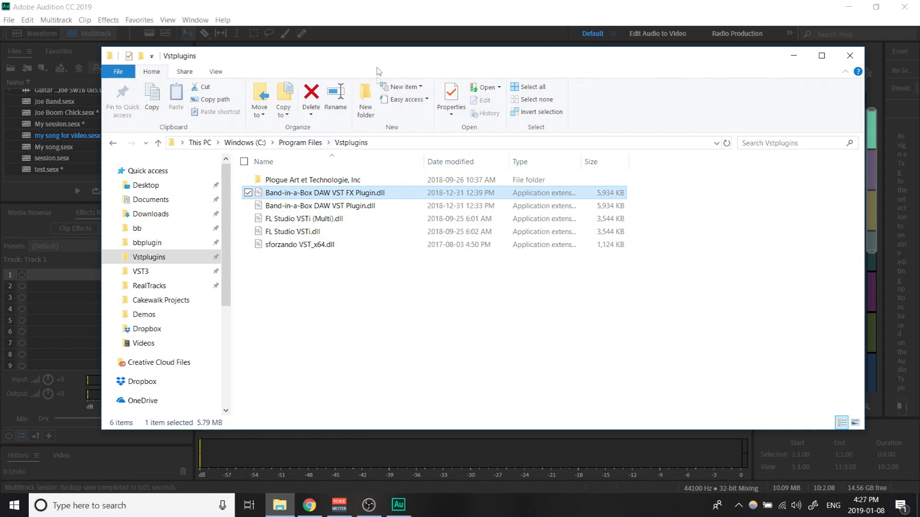
click(793, 56)
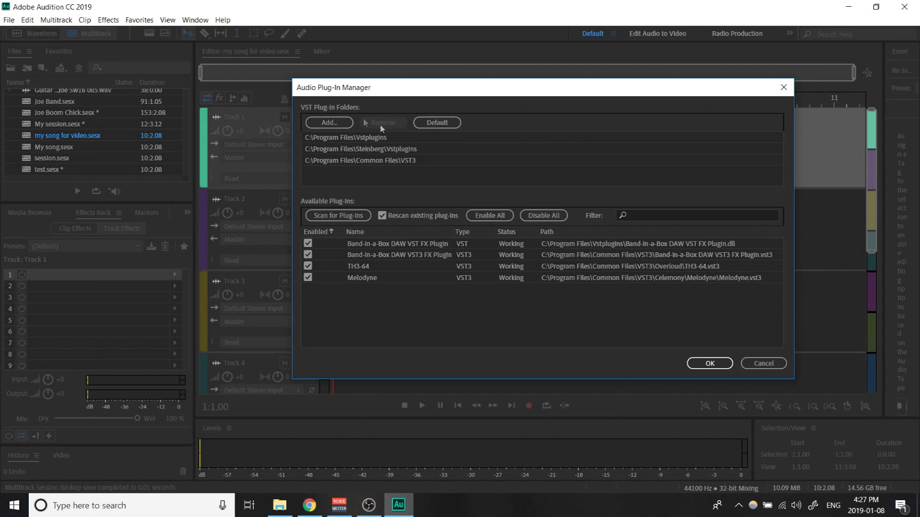
click(710, 363)
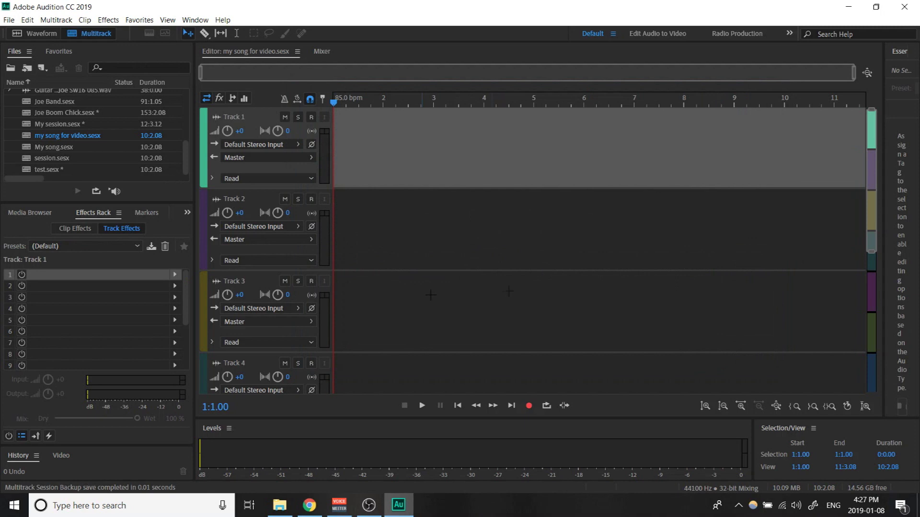
Insert Effects > VST 3 > Effect > PG Music Inc. > Band-in-a-Box DAW VST3 FX Plugin on Track 1
click(107, 21)
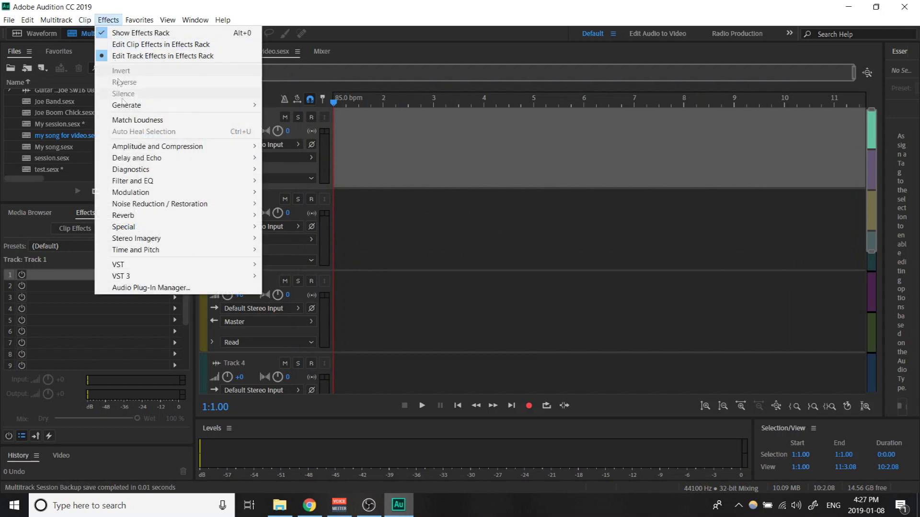
mouse_move(158, 278)
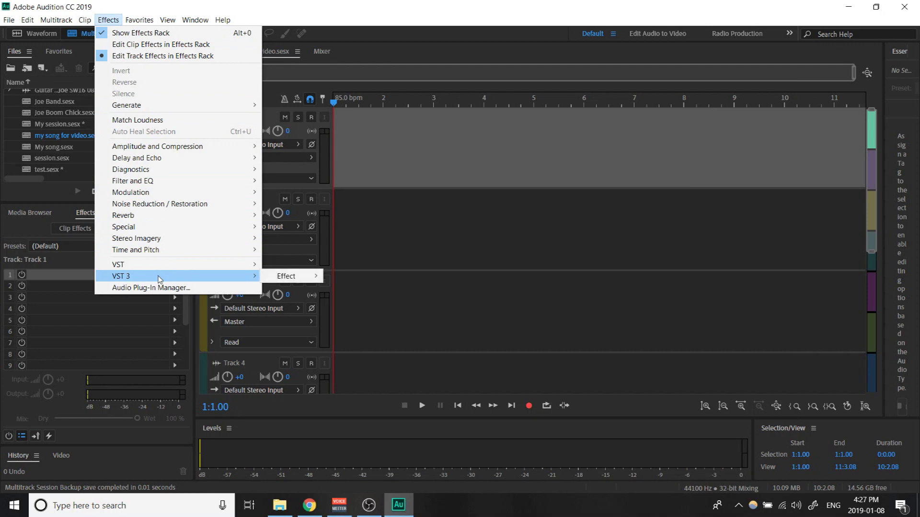
mouse_move(286, 276)
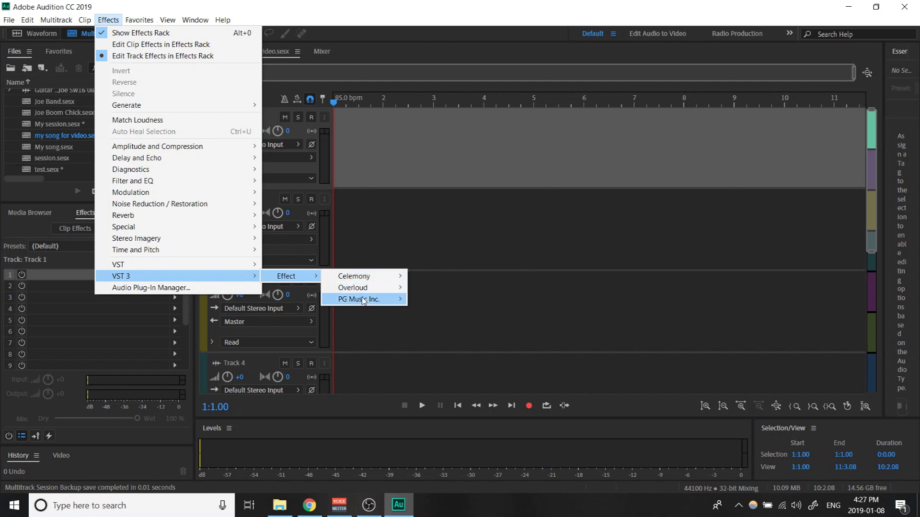
mouse_move(364, 300)
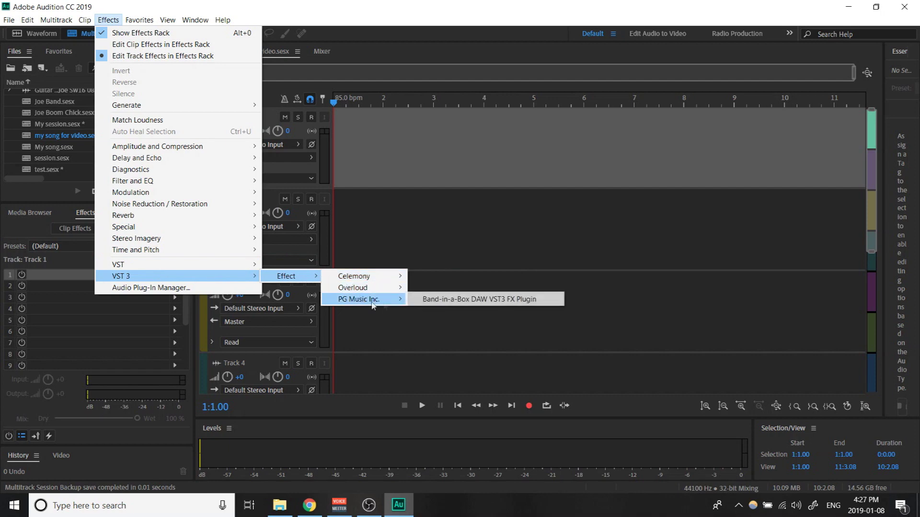
click(442, 302)
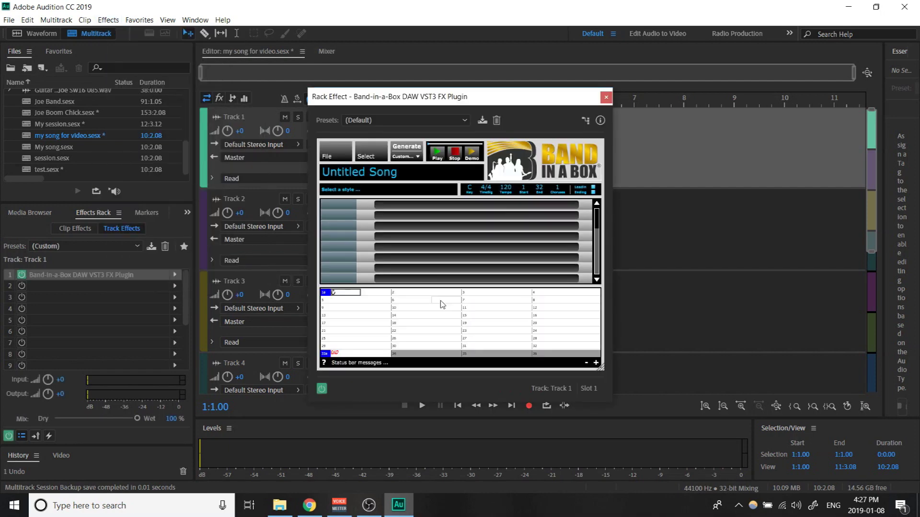
Close and reopen the Band-in-a-Box plugin from the Effects Rack, positioning it over the tracks
drag(430, 96, 635, 72)
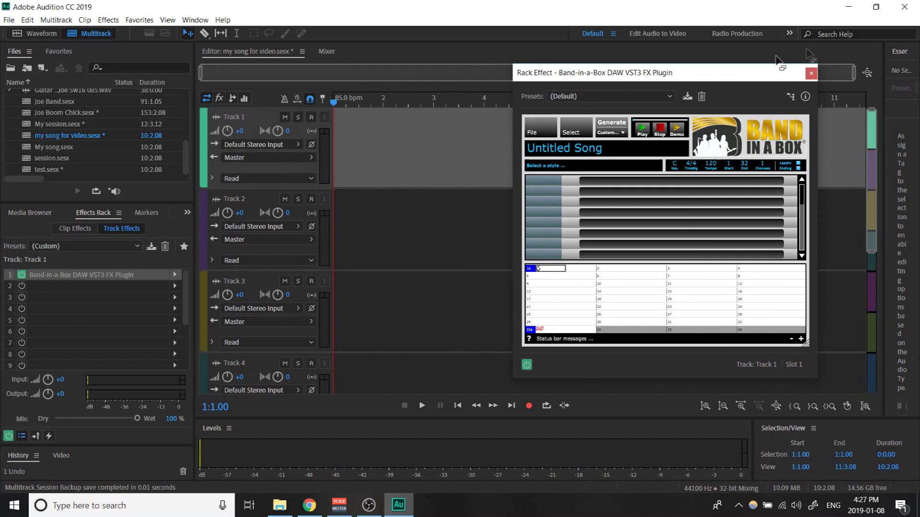
click(810, 72)
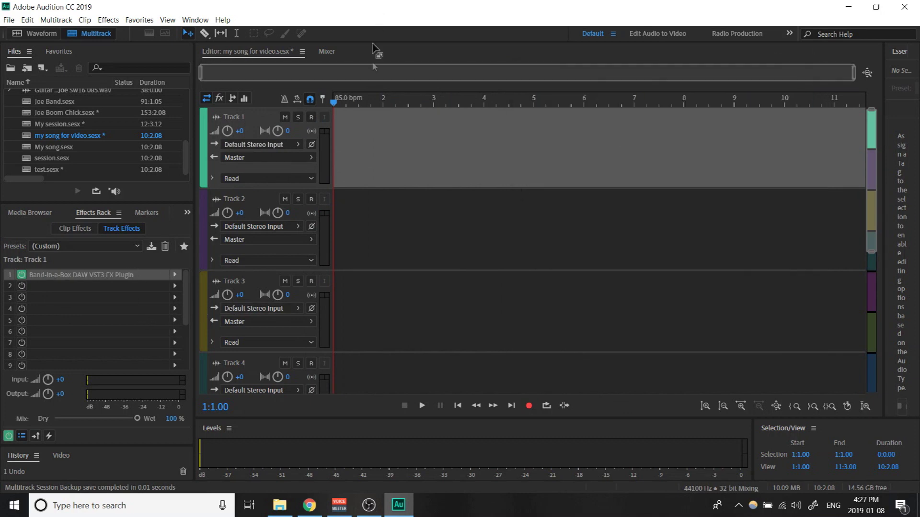
double_click(117, 276)
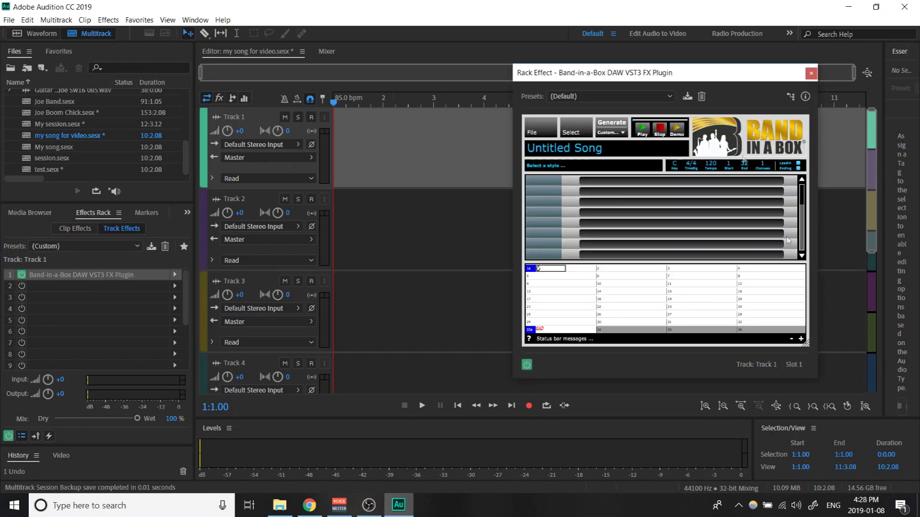
drag(708, 73, 431, 66)
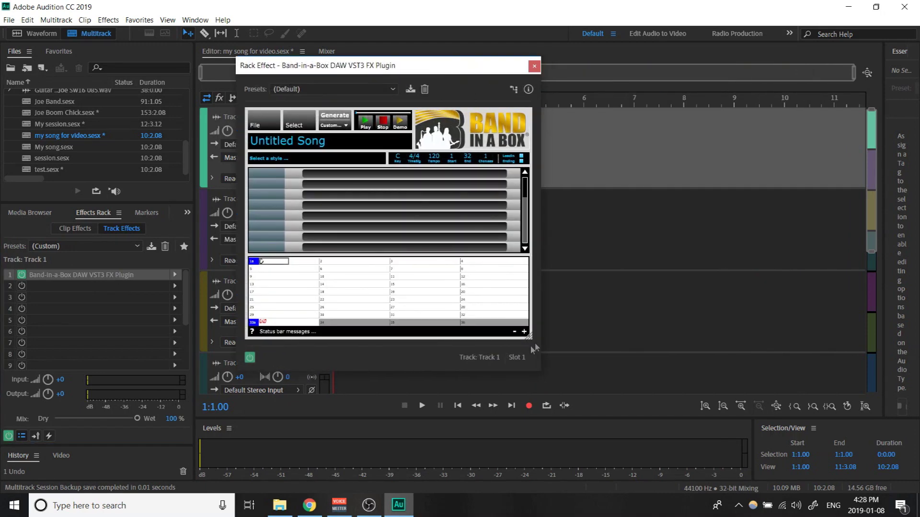
Enlarge the plugin window, zoom the chordsheet in twice, and select bars 14 through 32
drag(530, 341, 766, 387)
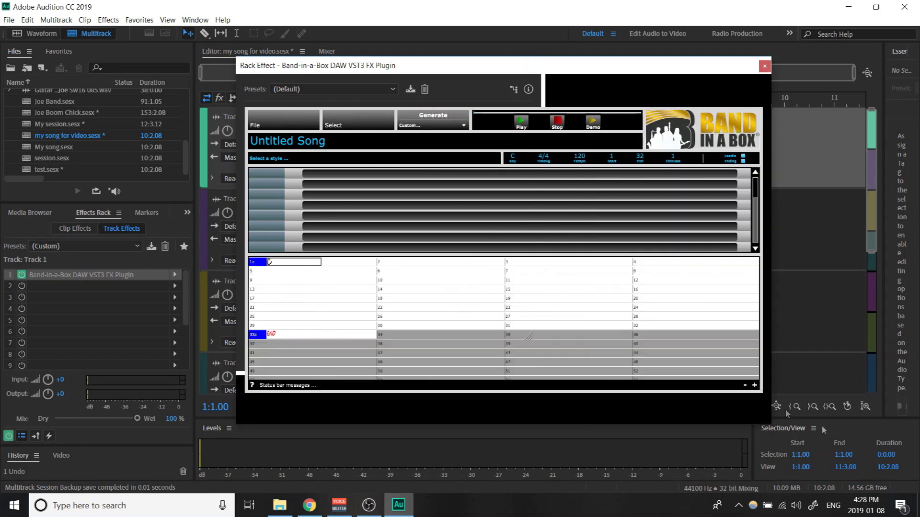
click(755, 386)
click(754, 386)
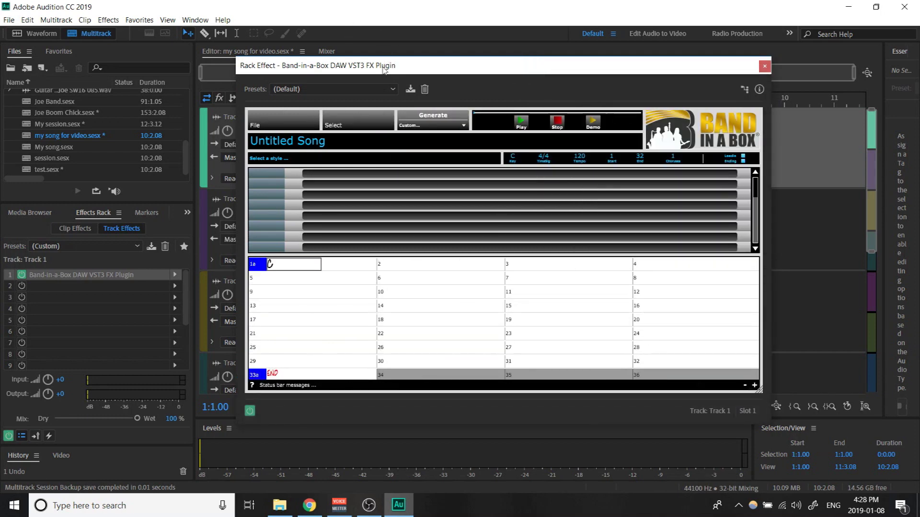
drag(388, 70, 517, 66)
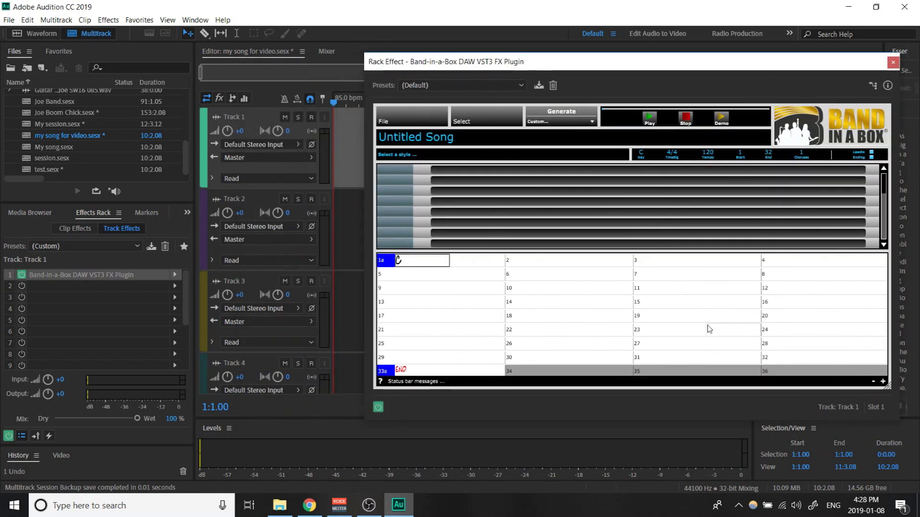
drag(814, 352, 550, 302)
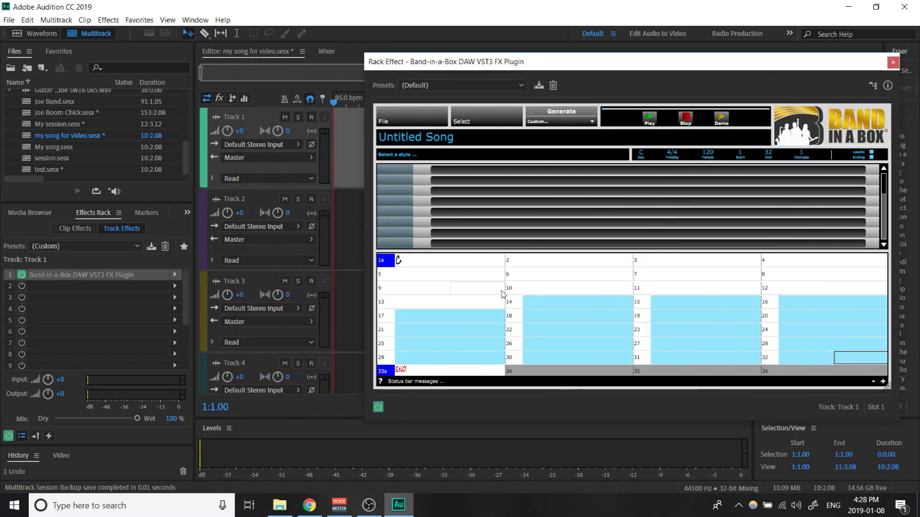
Enter F and G chords in bar 2 and Am7 in bar 3 of the chord sheet
click(445, 275)
key(Up)
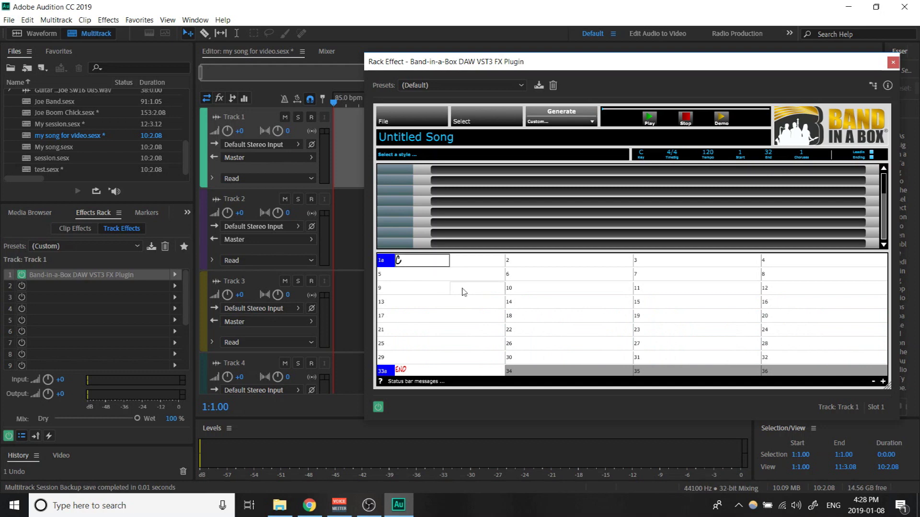
key(Right)
key(Right)
key(Right)
key(Left)
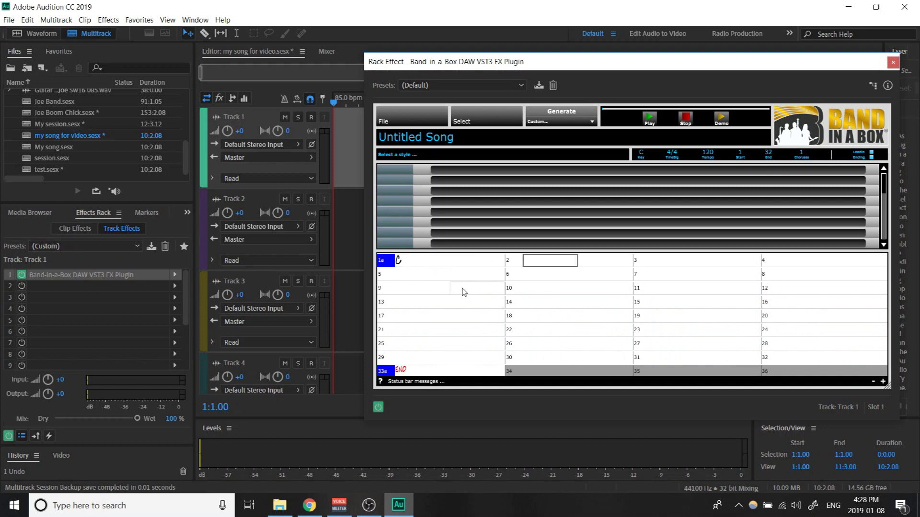
text(F)
key(Return)
text(G)
key(Return)
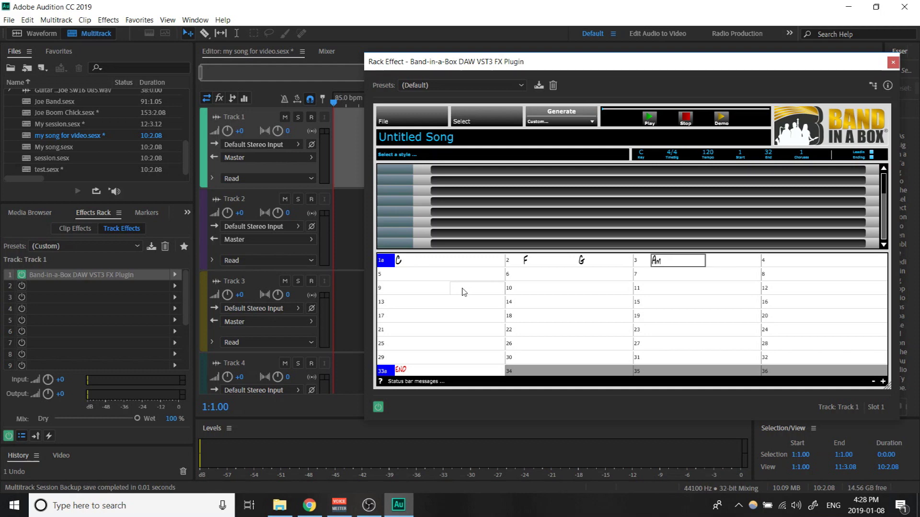
text(7)
key(Return)
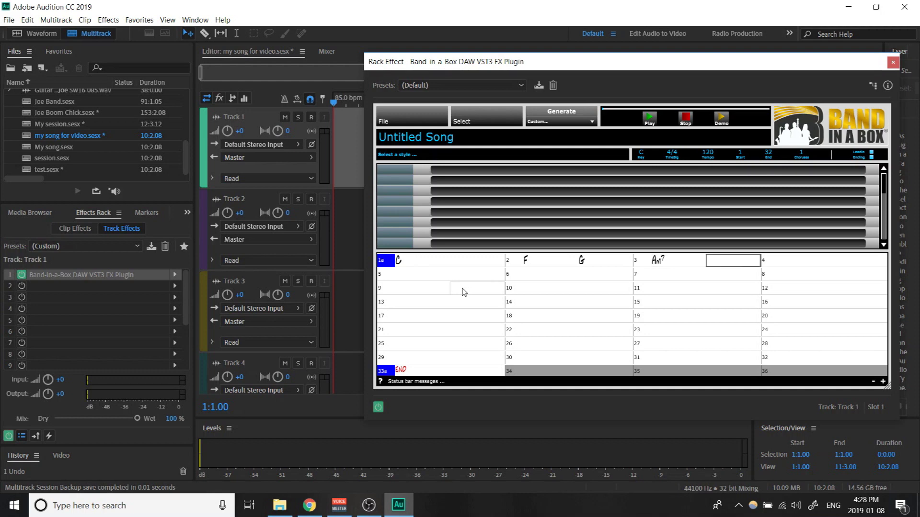
Erase the Am7, G, F and C chords from bar 3 back to bar 1
key(Left)
key(Delete)
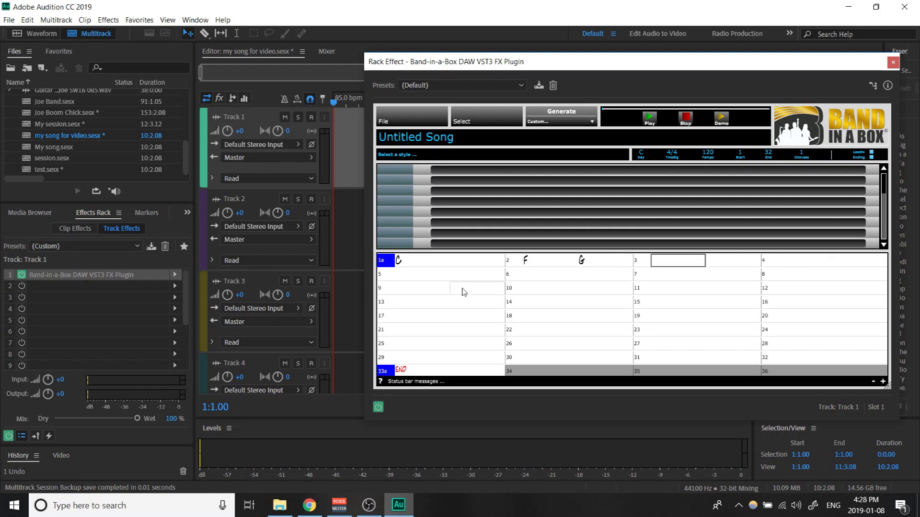
key(Left)
key(Delete)
key(Left)
key(Delete)
key(Left)
key(Left)
key(Delete)
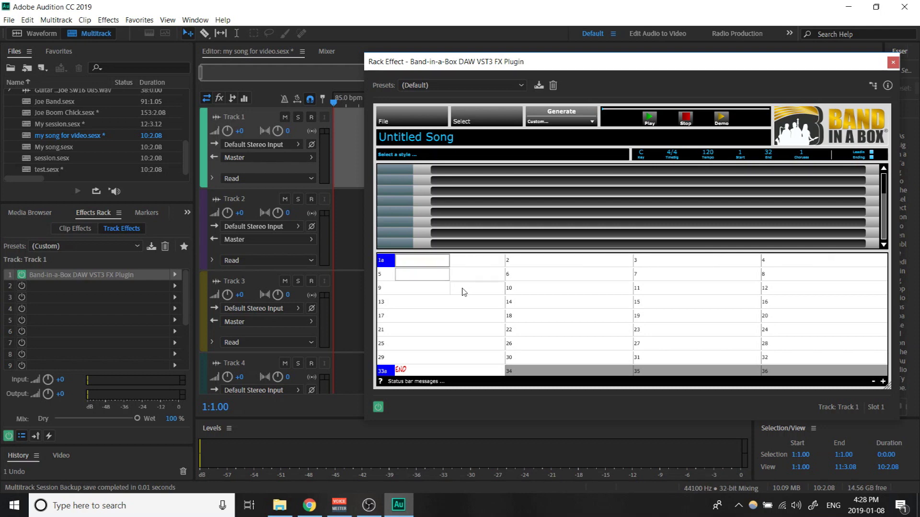
key(Right)
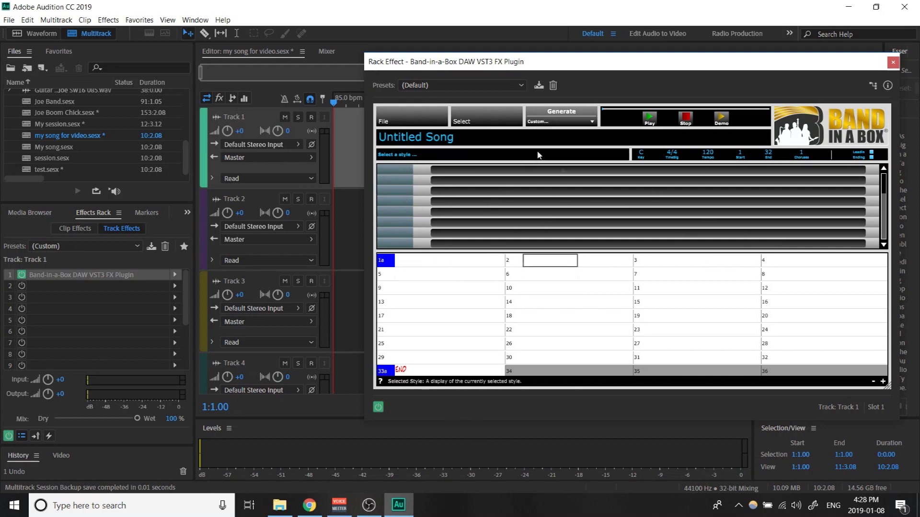
Check the plugin's File menu, then launch the StylePicker from the 'Select a style ...' bar
click(405, 117)
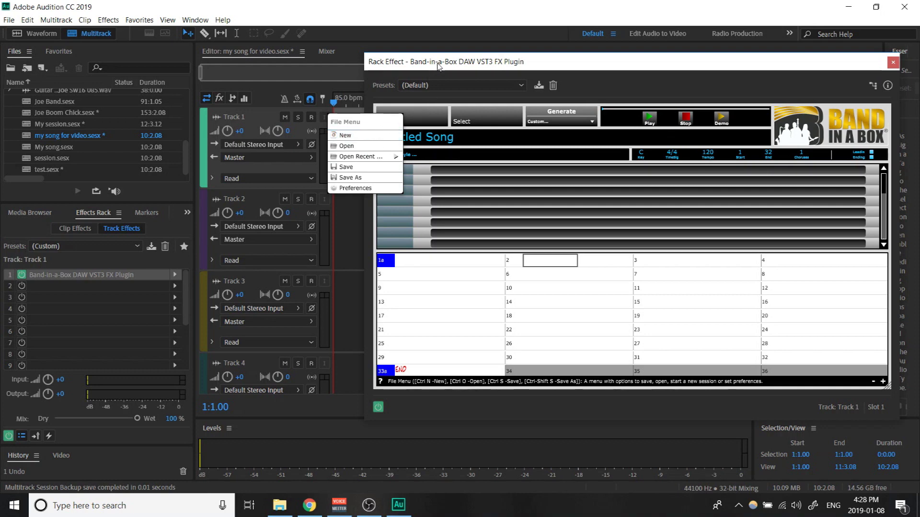
click(592, 327)
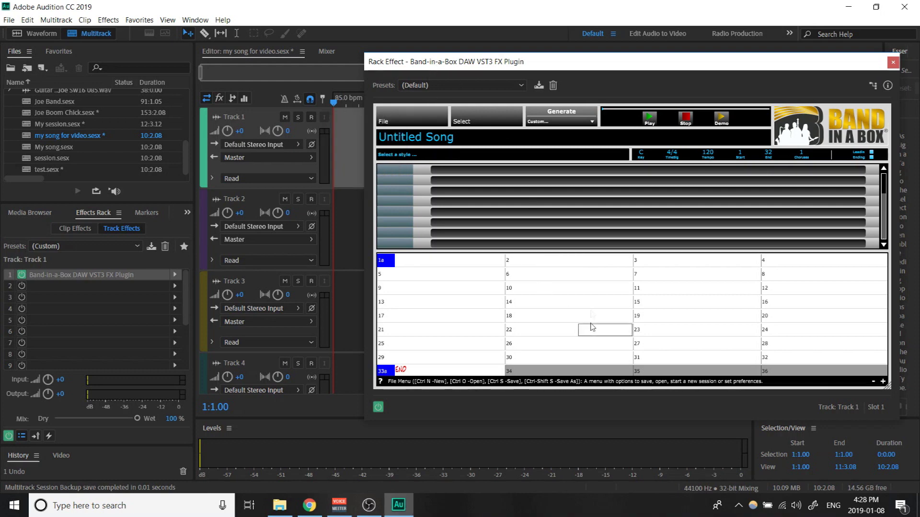
click(393, 110)
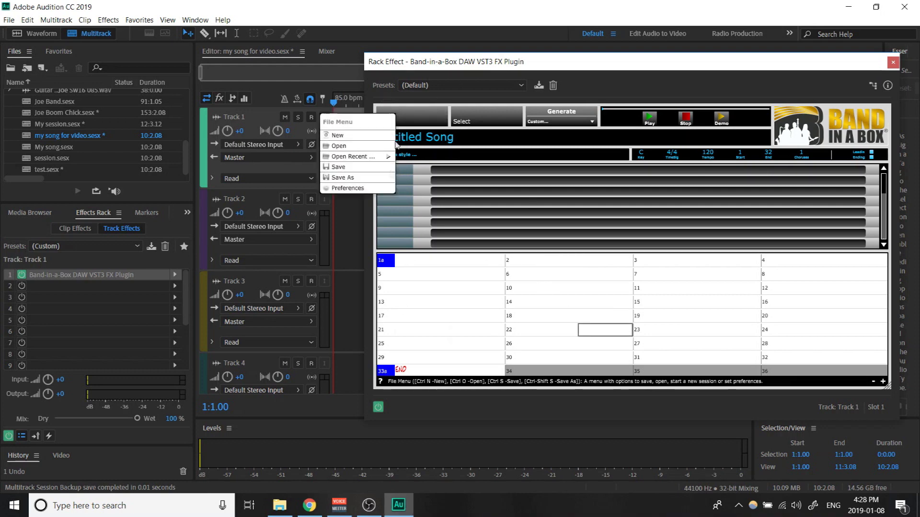
click(461, 69)
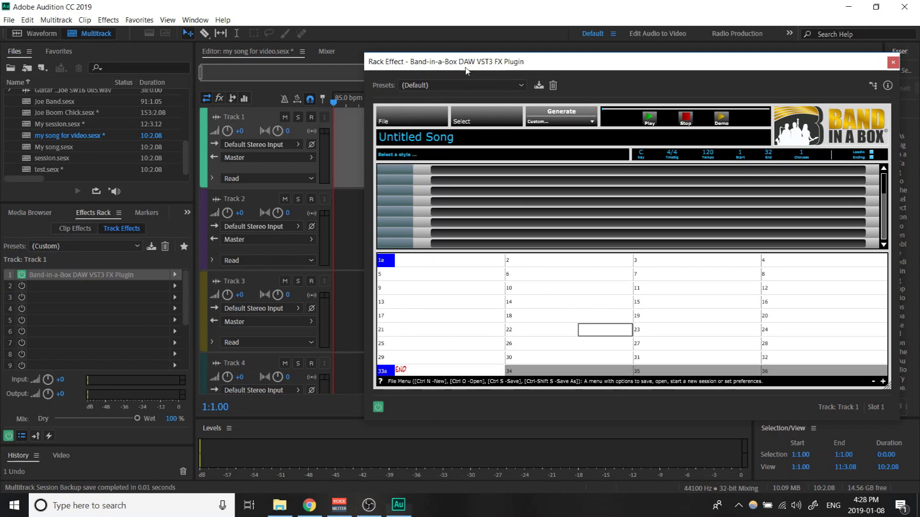
click(479, 158)
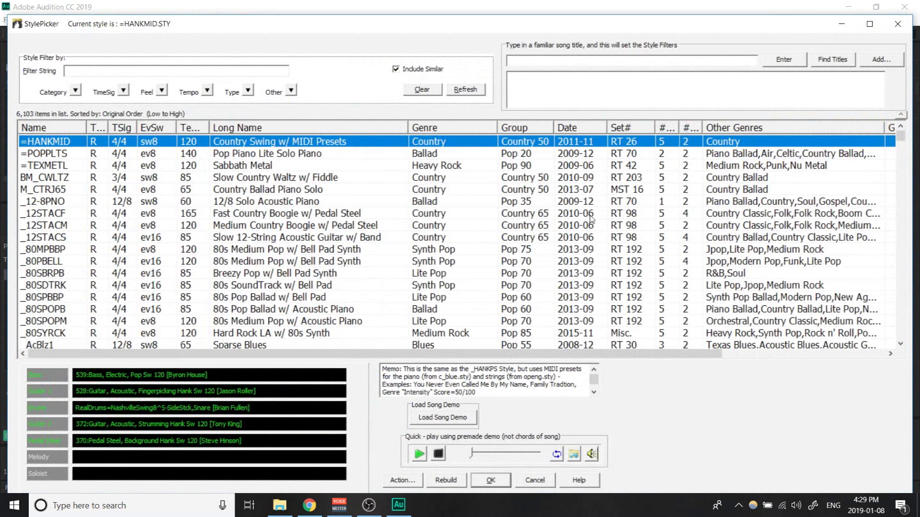
Audition the styles _12STACM, _80SPOPM, _AFDG120, _ANDYMAN, _B140GTB and _B140_TP
click(306, 226)
scroll(332, 264, down, 2)
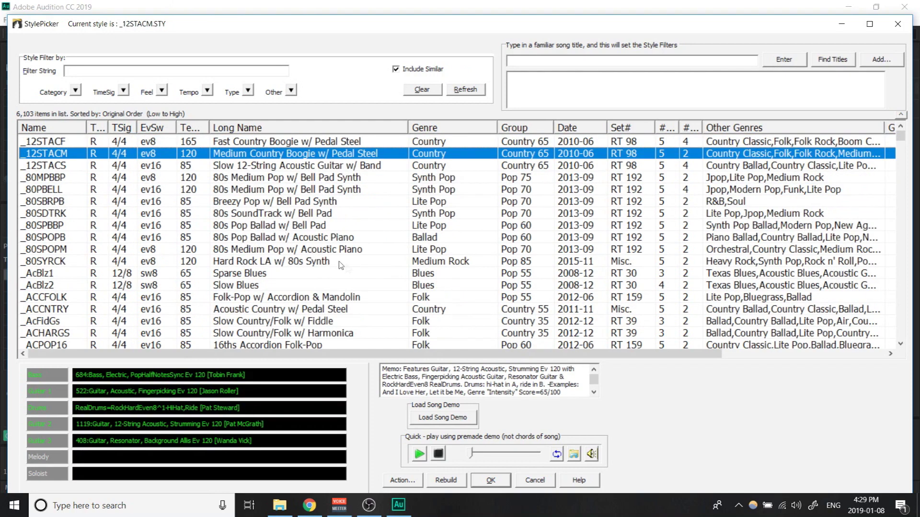
click(311, 249)
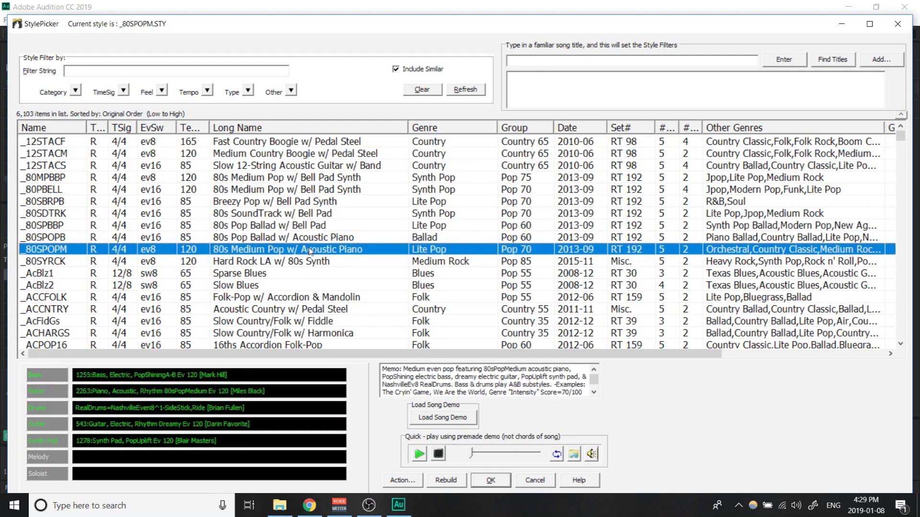
scroll(311, 246, down, 3)
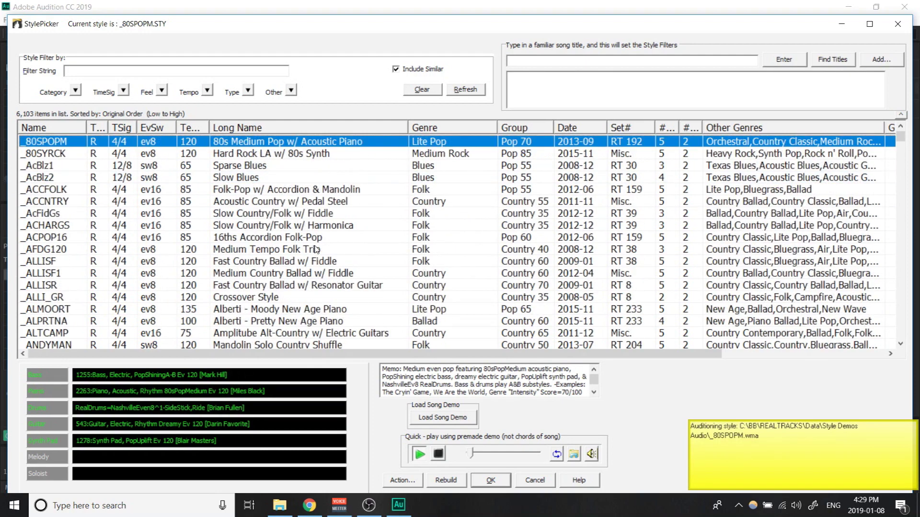
click(292, 249)
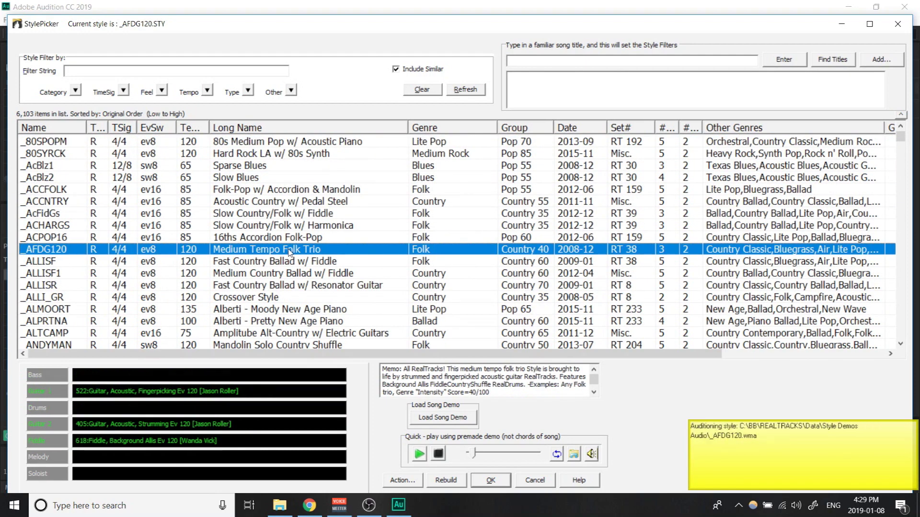
scroll(345, 237, down, 2)
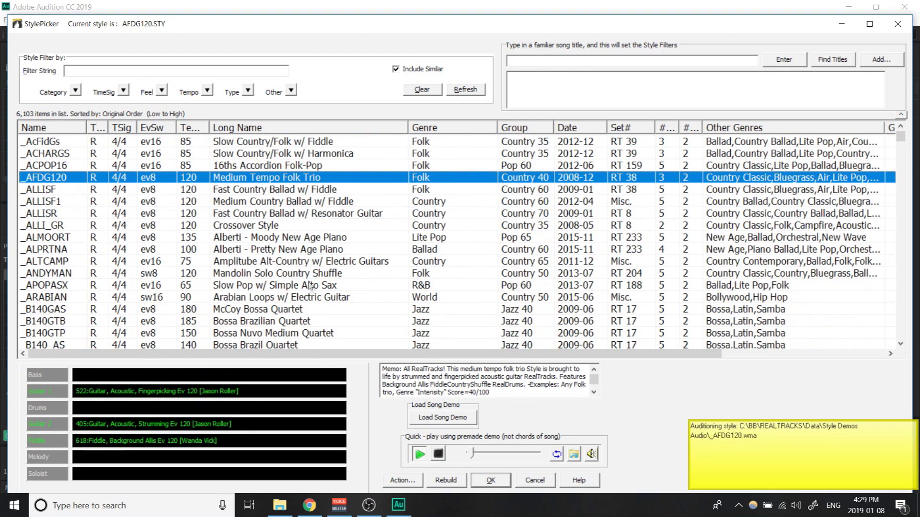
click(330, 274)
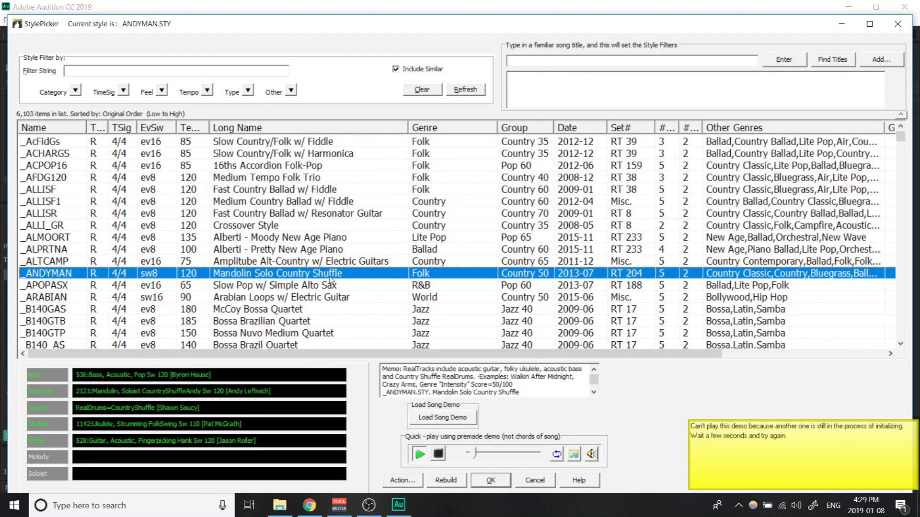
click(318, 325)
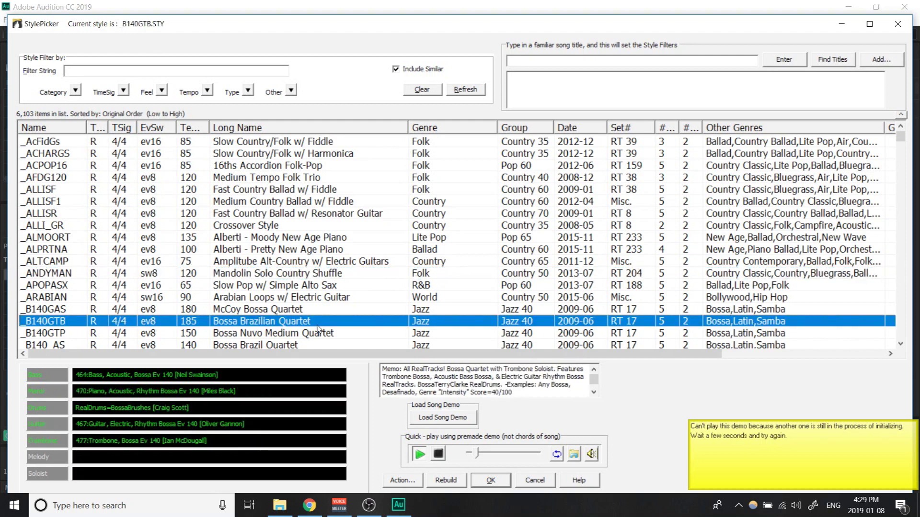
scroll(354, 266, down, 4)
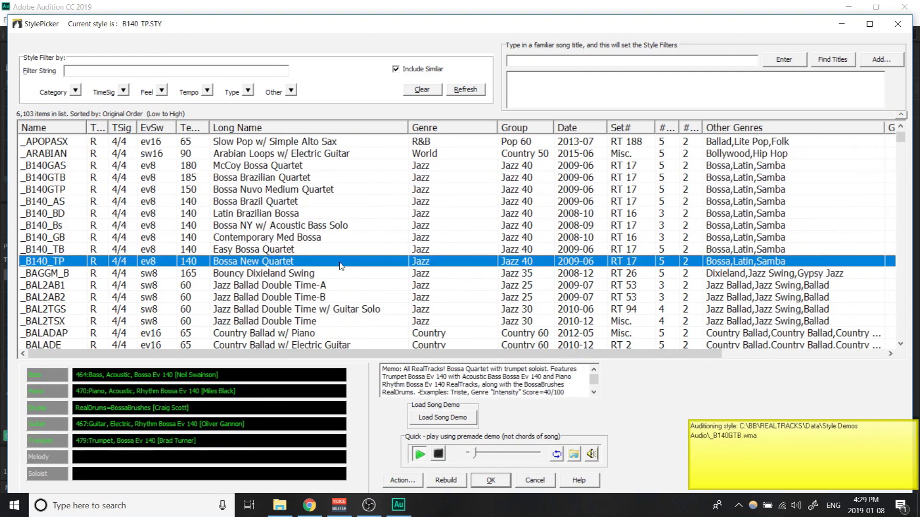
click(340, 263)
scroll(423, 277, down, 3)
scroll(424, 278, down, 1)
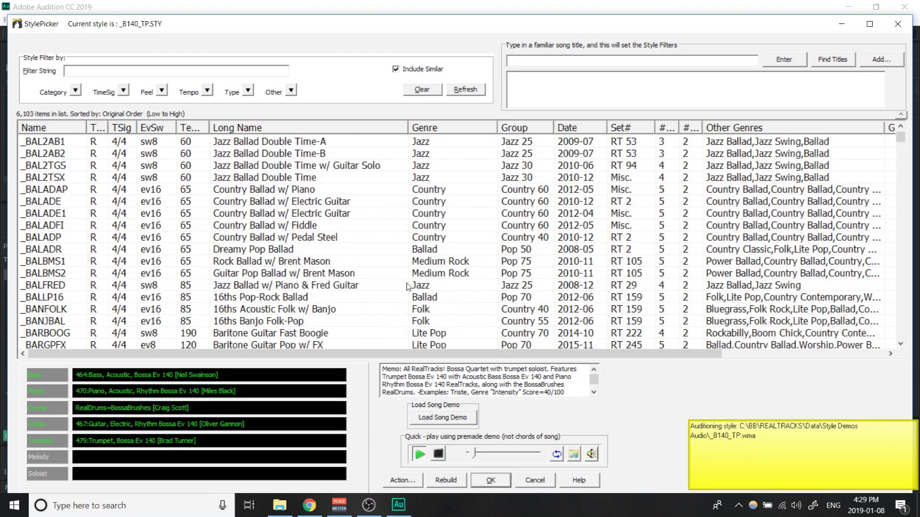
scroll(407, 285, down, 1)
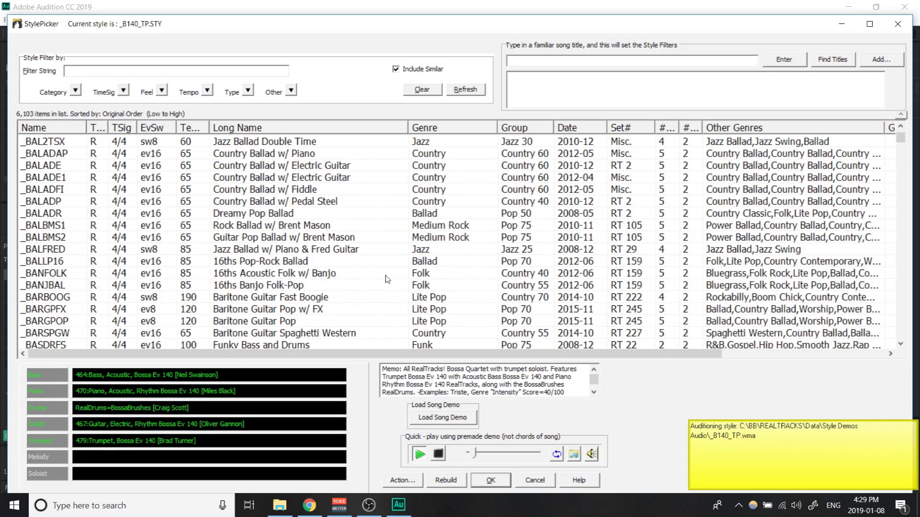
Audition the styles _BALLP16, _BGMA_B, _BOSAMSA, _BOSORGS, _BOWEV85 and _BRSOLWK
click(361, 262)
scroll(376, 230, down, 2)
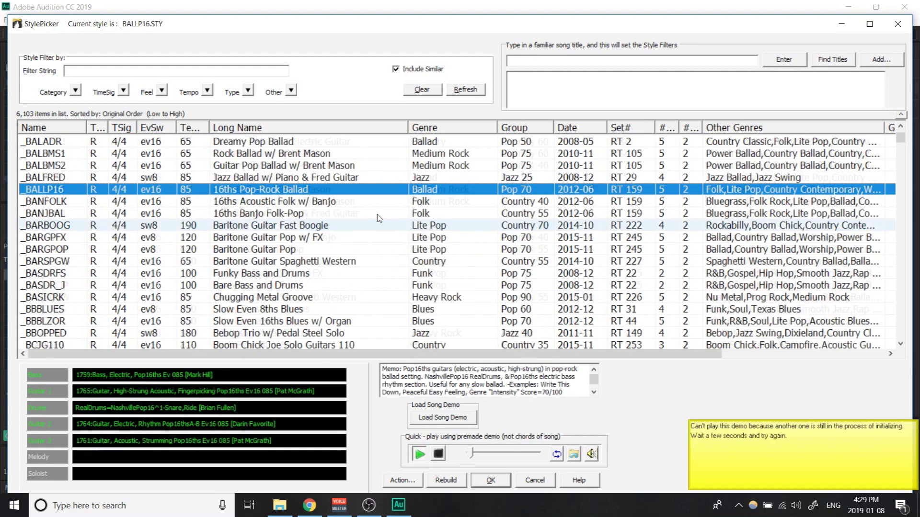
scroll(380, 217, down, 5)
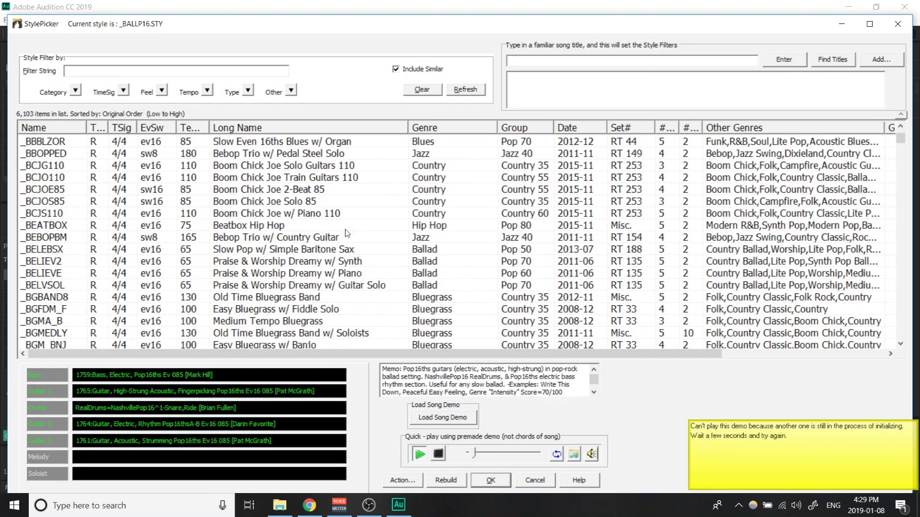
scroll(376, 271, down, 1)
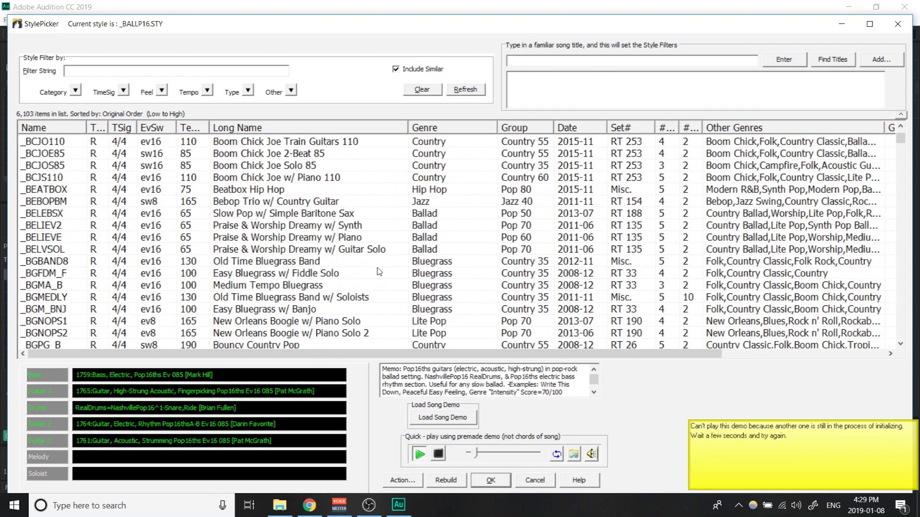
click(335, 287)
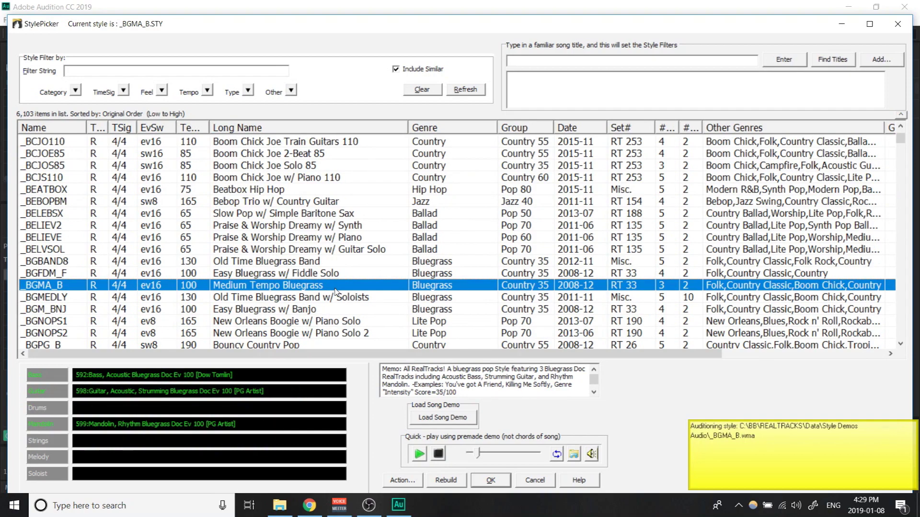
scroll(338, 242, down, 5)
scroll(339, 242, down, 8)
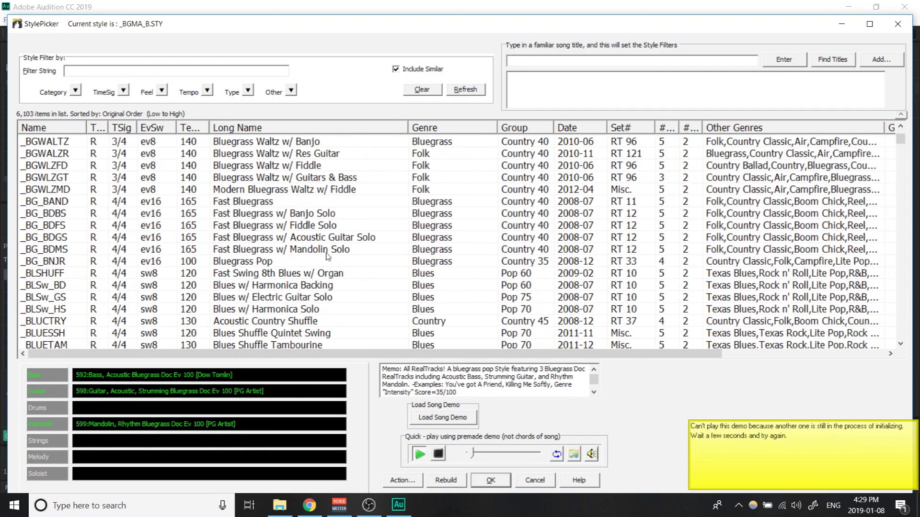
scroll(325, 250, down, 5)
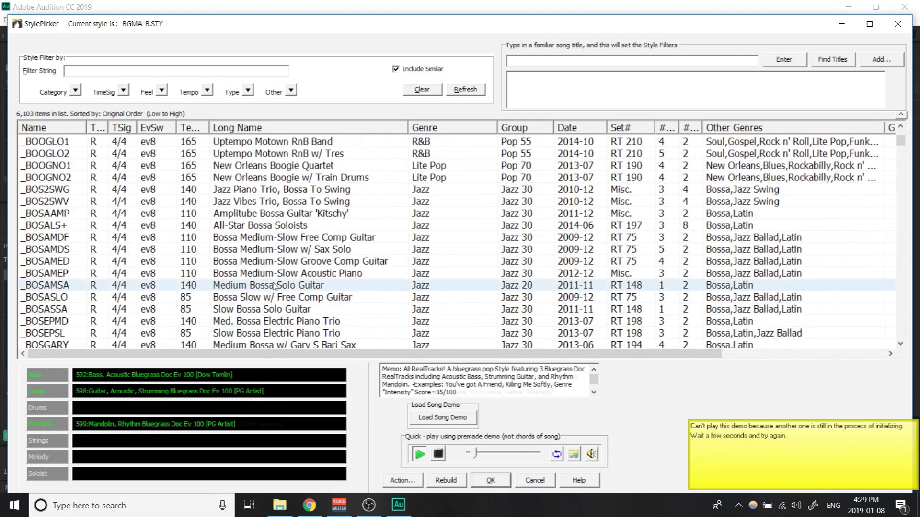
click(276, 286)
scroll(298, 242, down, 5)
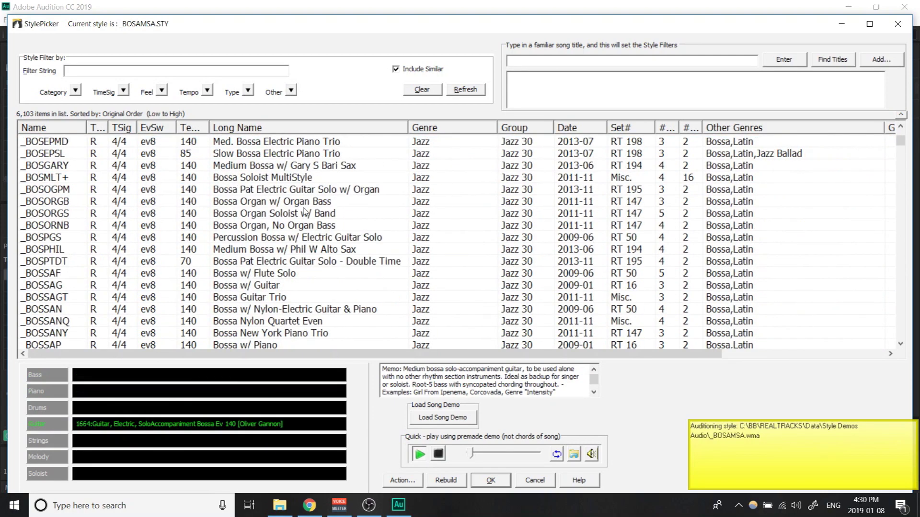
click(303, 212)
scroll(303, 216, down, 7)
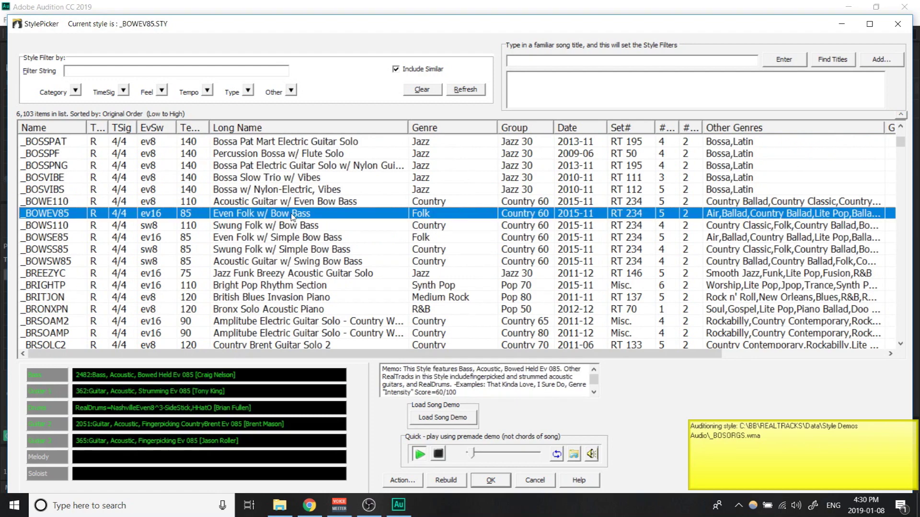
click(293, 214)
scroll(292, 215, down, 4)
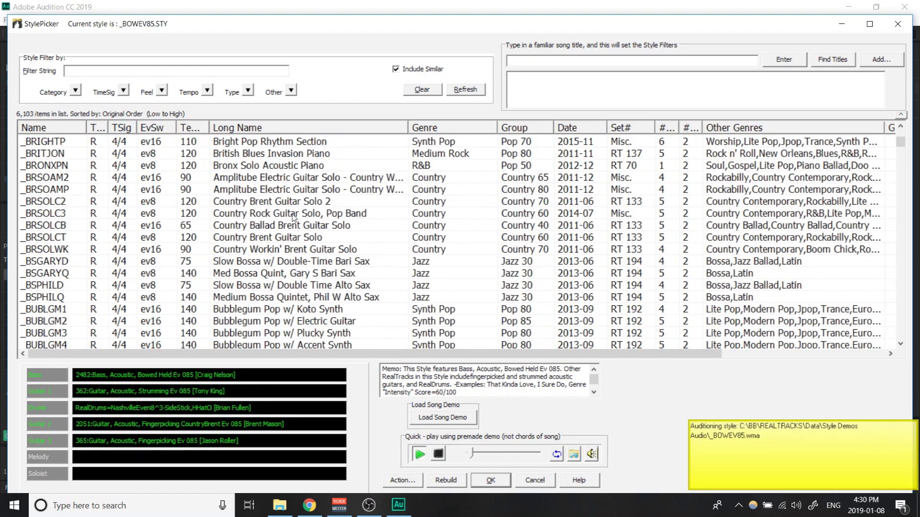
click(319, 254)
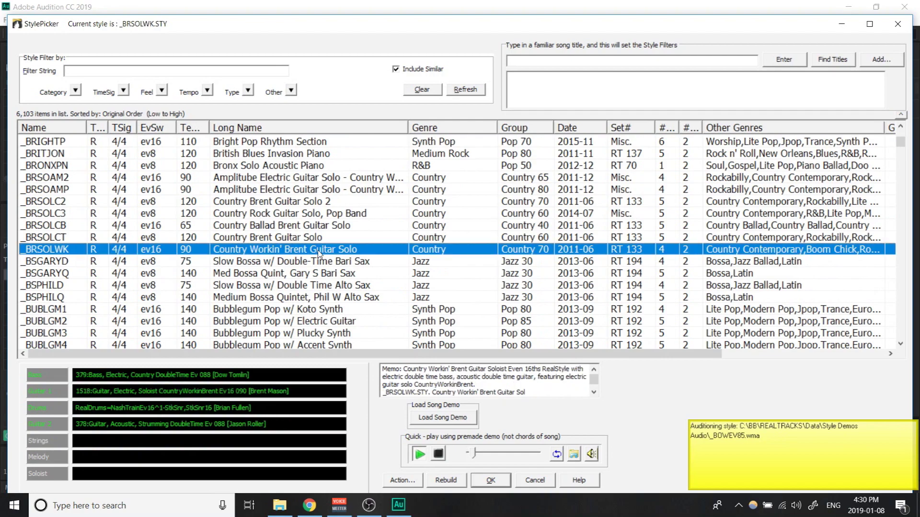
scroll(319, 254, down, 4)
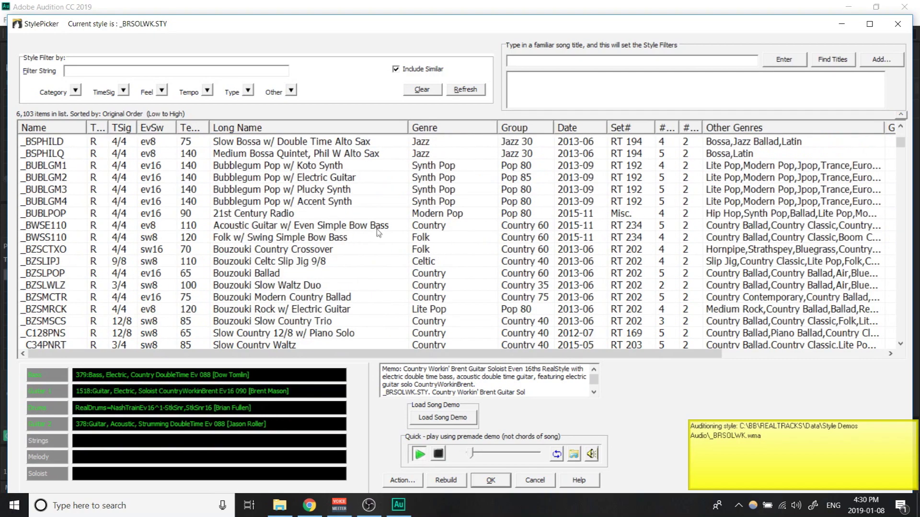
scroll(371, 253, down, 12)
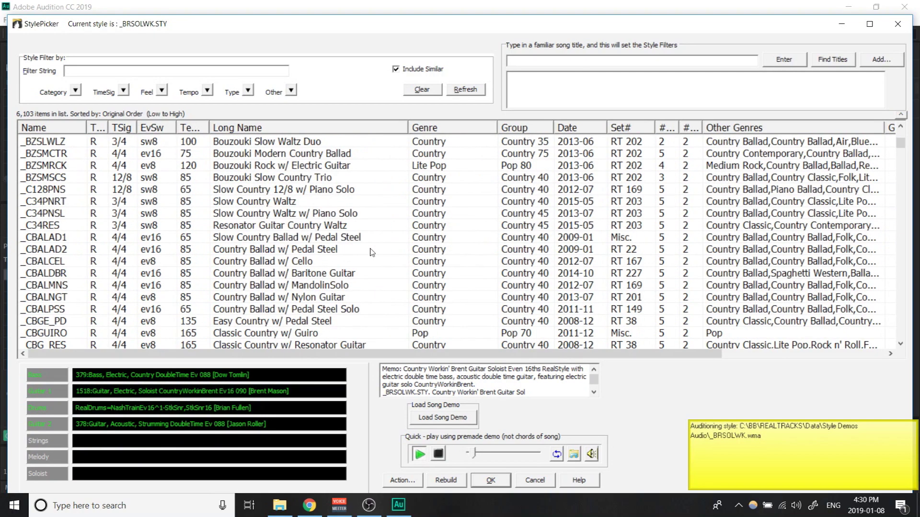
Select _CBOOGS2 Country Boogie Slow and confirm it as the song's style
click(363, 262)
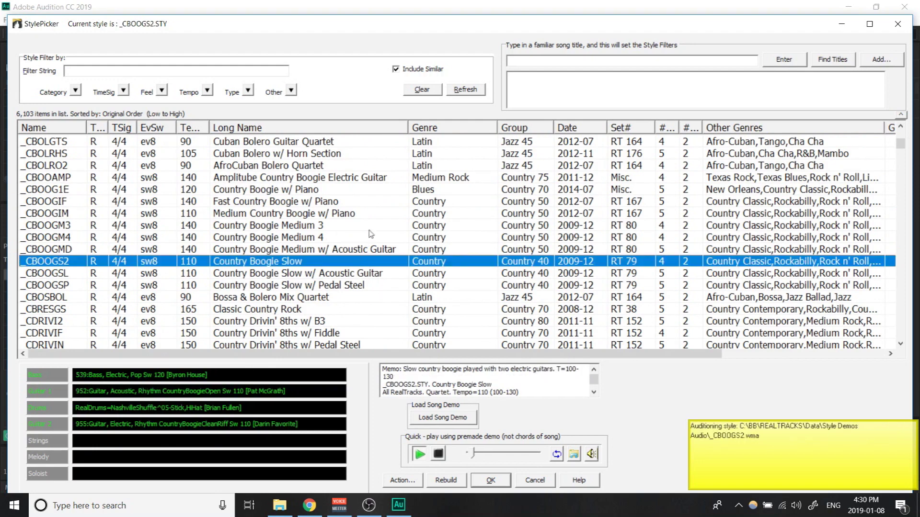
scroll(371, 235, down, 2)
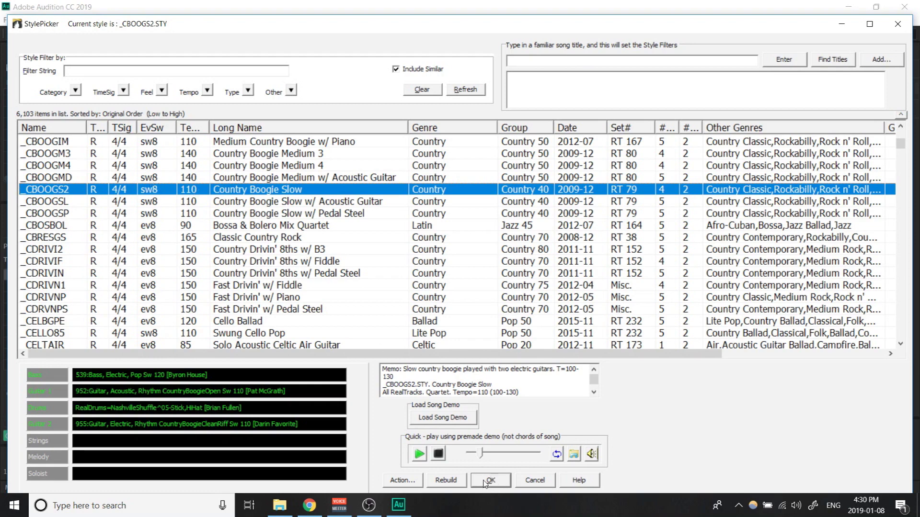
click(488, 480)
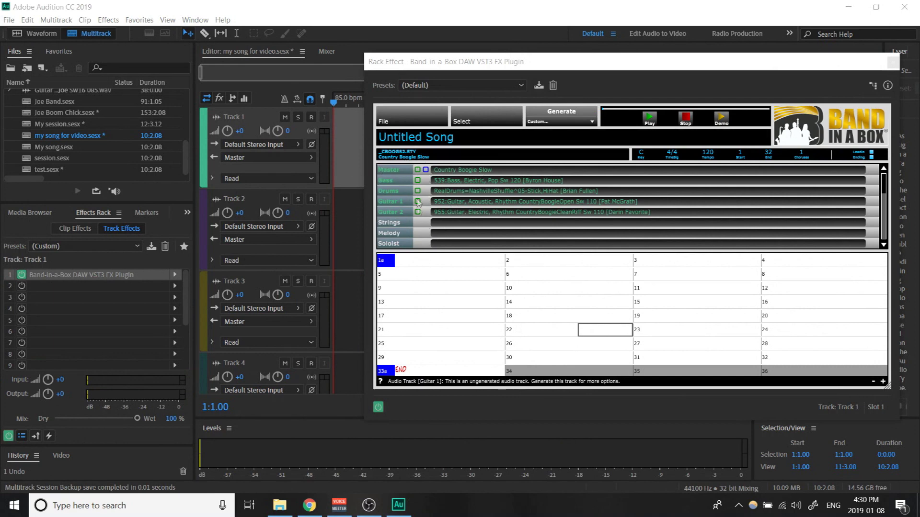
Enter the 12-bar progression C F C / F C / G F C starting at bar 1
click(419, 267)
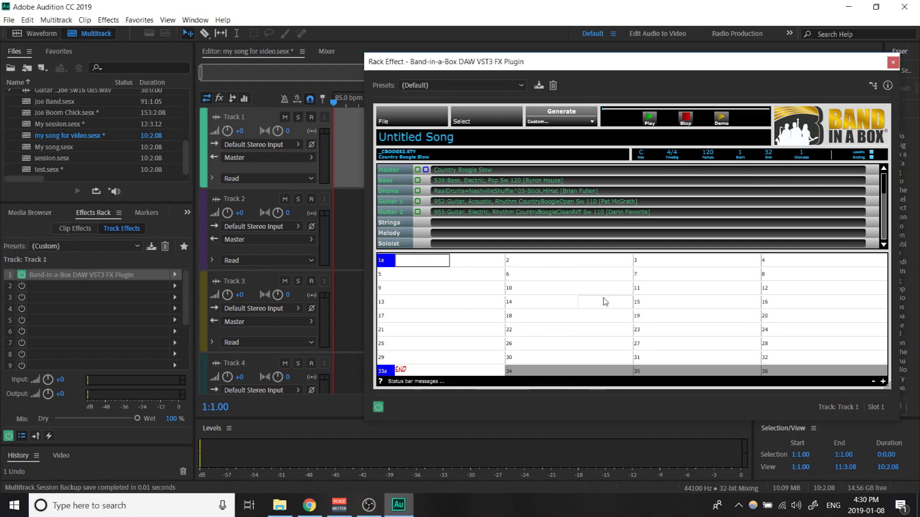
text(C)
key(Return)
text(F)
key(Return)
key(Return)
text(C)
key(Return)
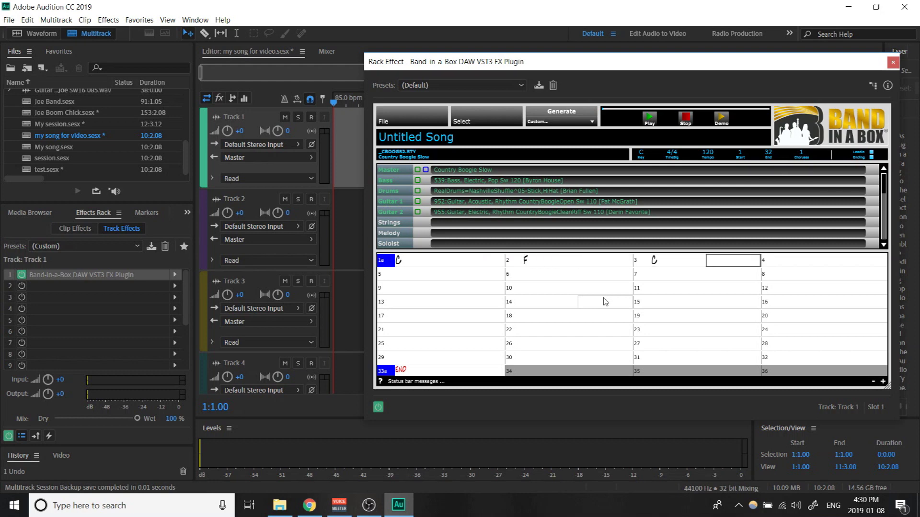
key(Return)
key(Return)
key(Return)
text(F)
key(Return)
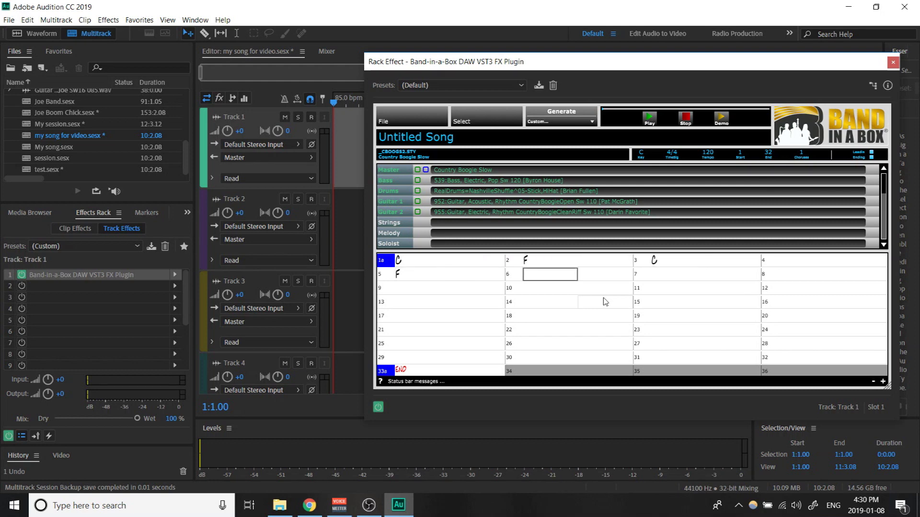
key(Return)
key(Return)
text(C)
key(Return)
key(Return)
key(Return)
key(Return)
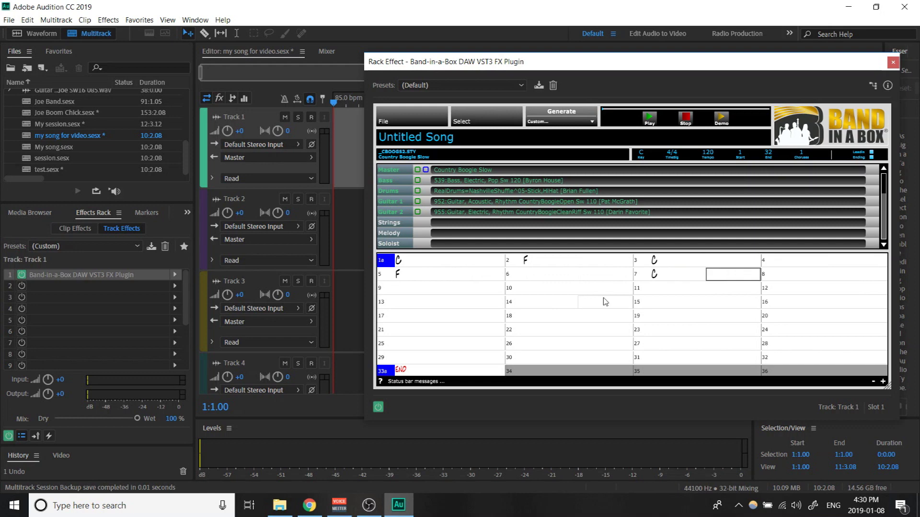
text(G)
key(Return)
key(Return)
text(F)
key(Return)
key(Return)
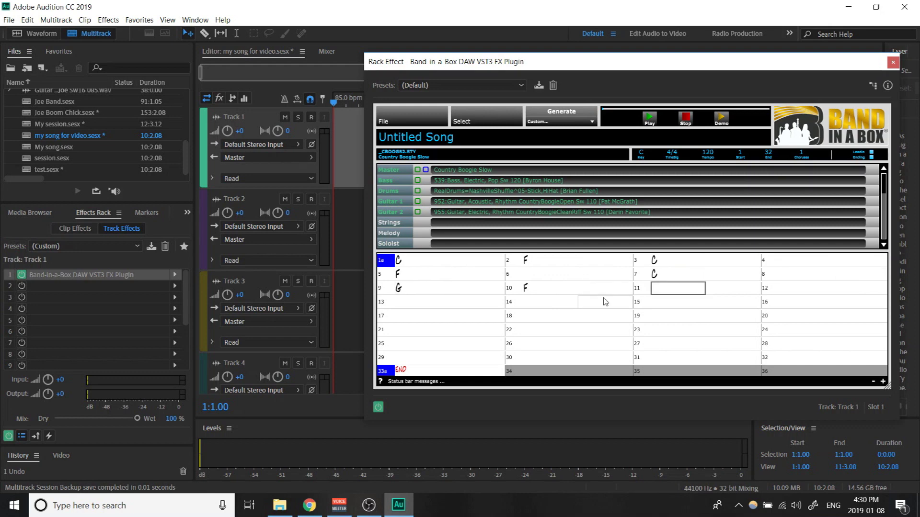
text(C)
key(Return)
key(Return)
key(Return)
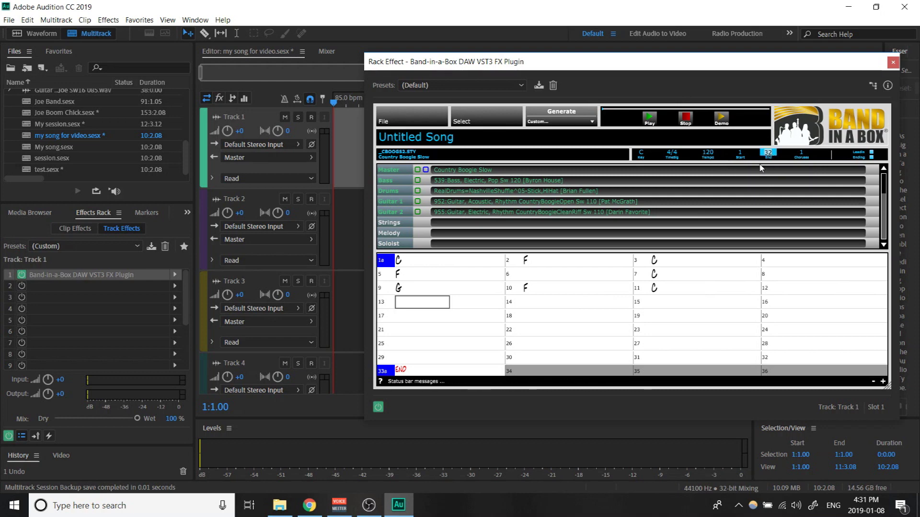
Set the song to end at bar 12 and change the key to D
text(12)
key(Return)
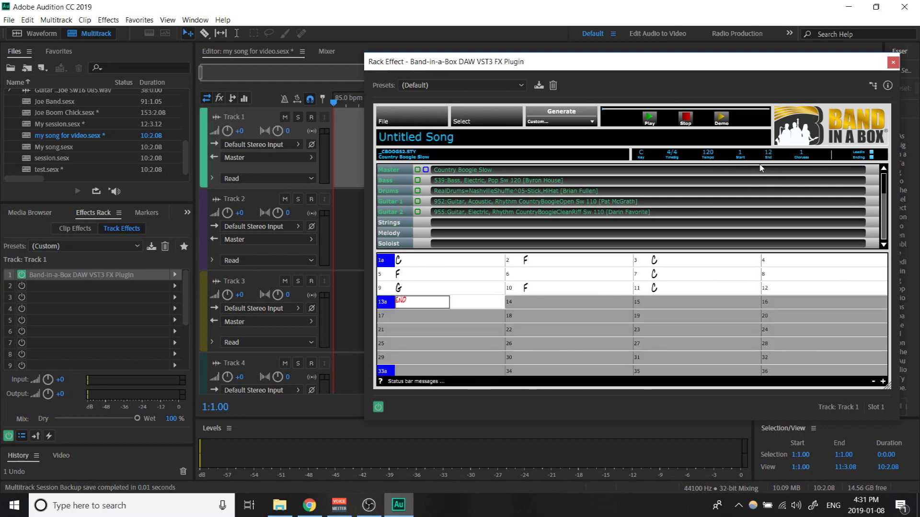
click(474, 306)
click(434, 301)
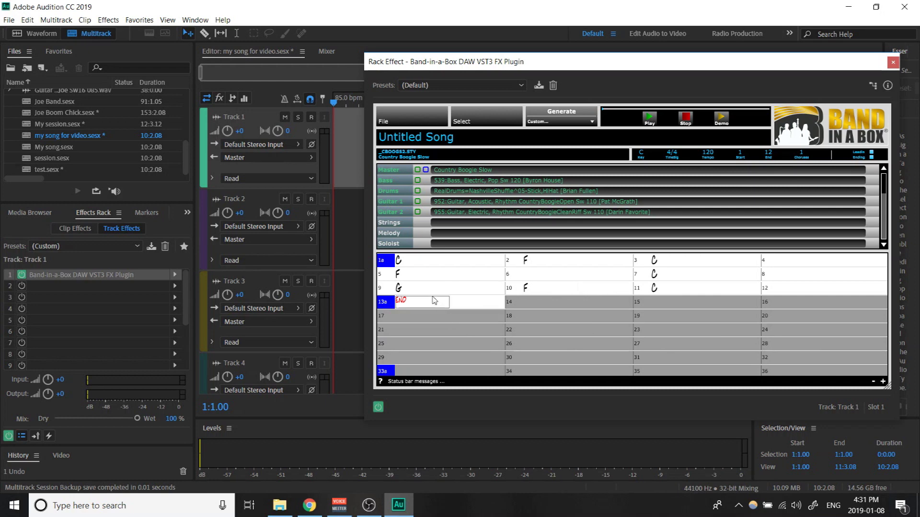
click(437, 288)
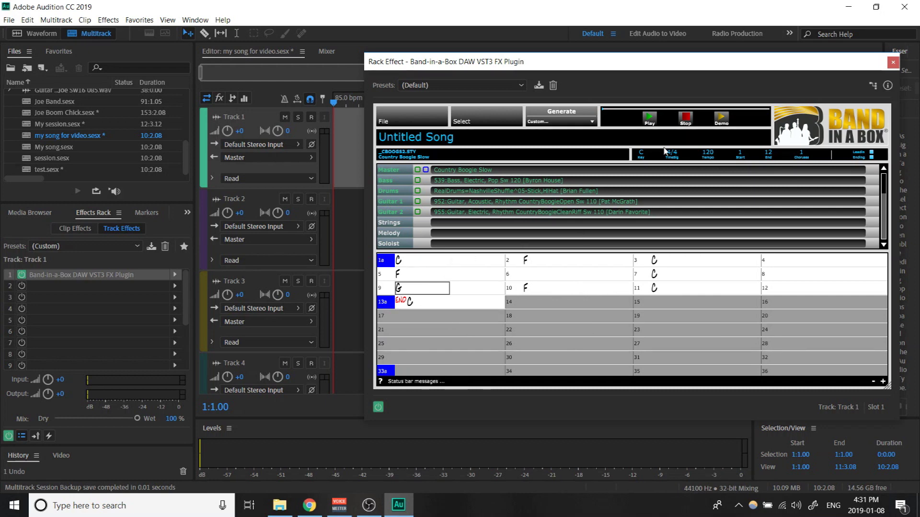
click(641, 154)
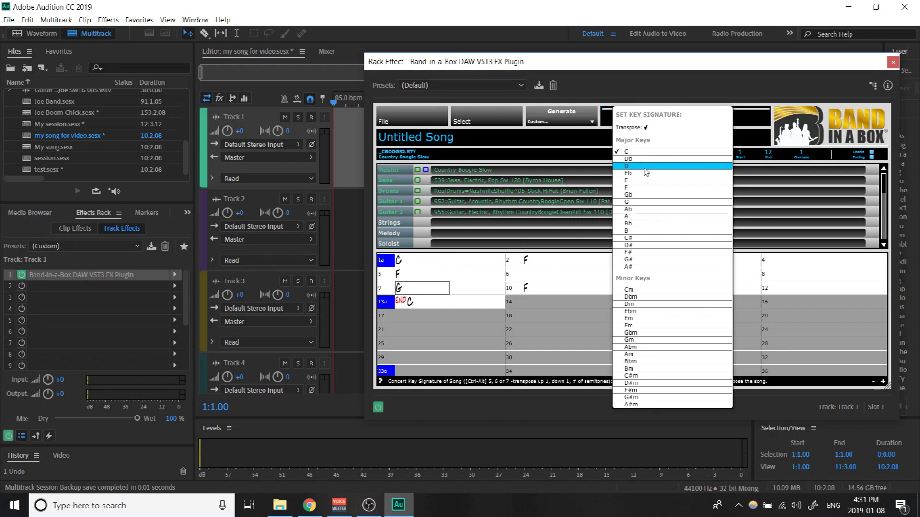
click(642, 166)
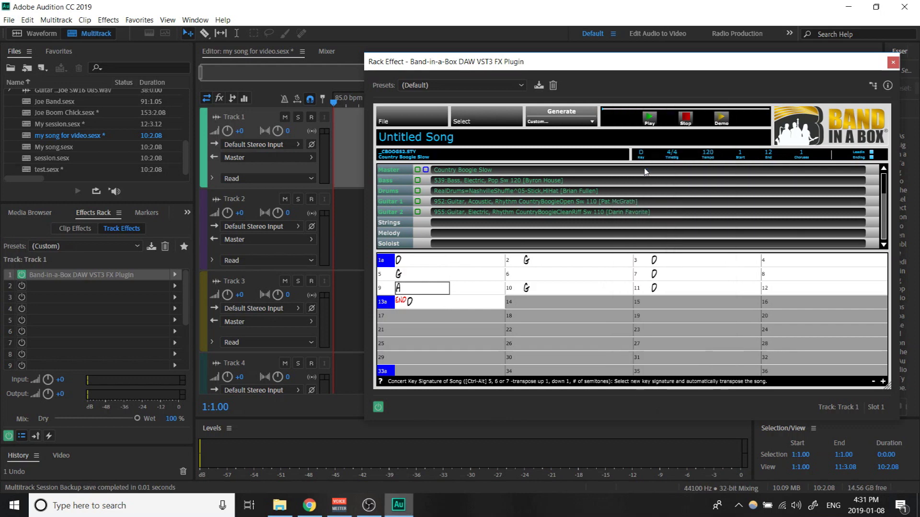
Generate the backing band tracks for the Country Boogie Slow style
click(542, 123)
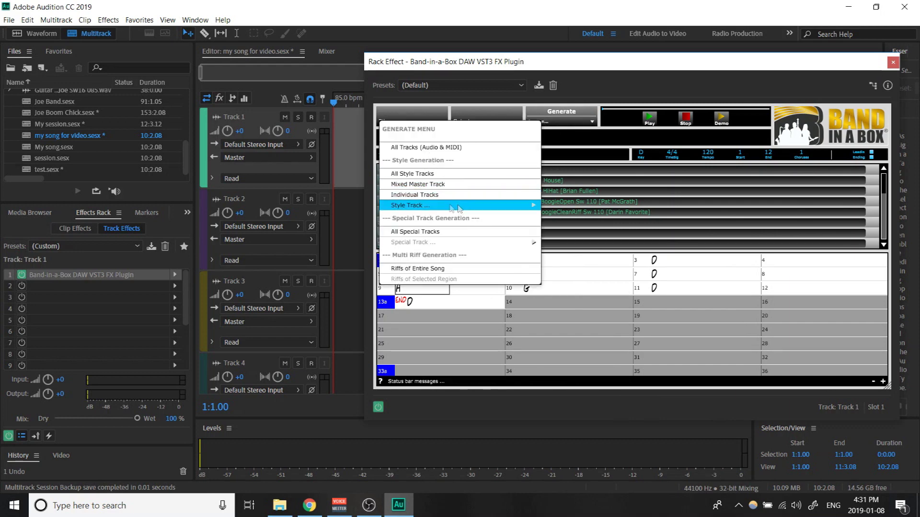
click(605, 288)
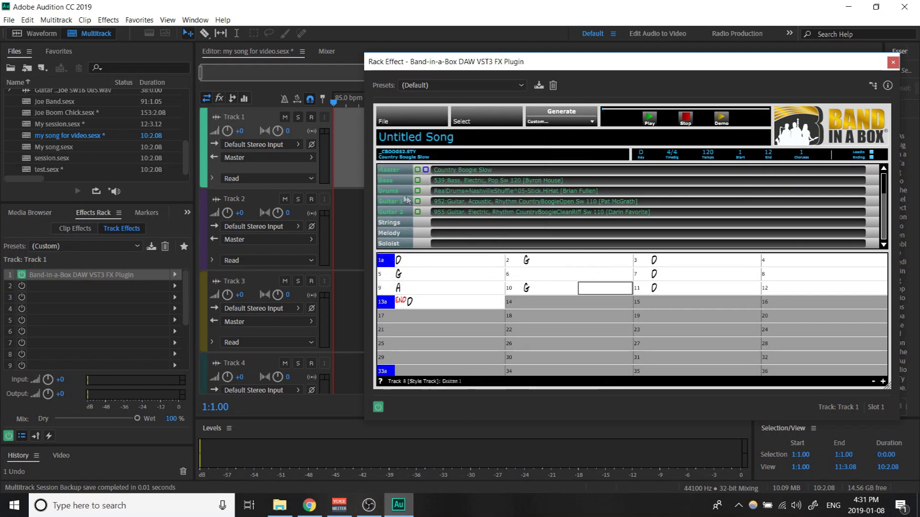
click(559, 271)
click(562, 115)
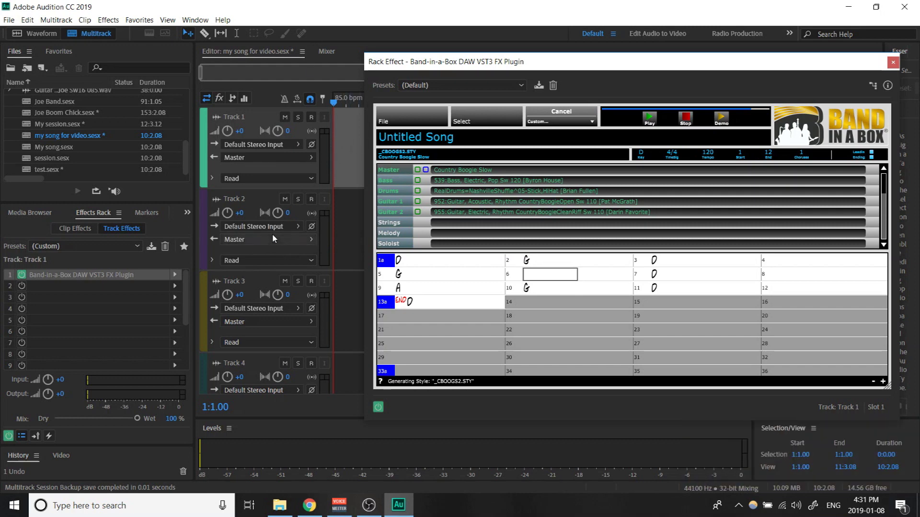
Delete the unused Tracks 2–6 from the Audition session
scroll(274, 239, down, 3)
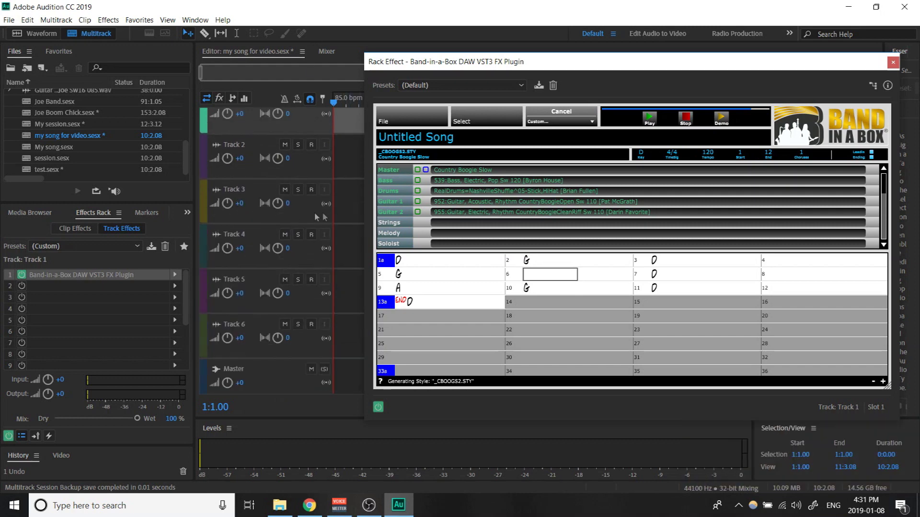
click(348, 197)
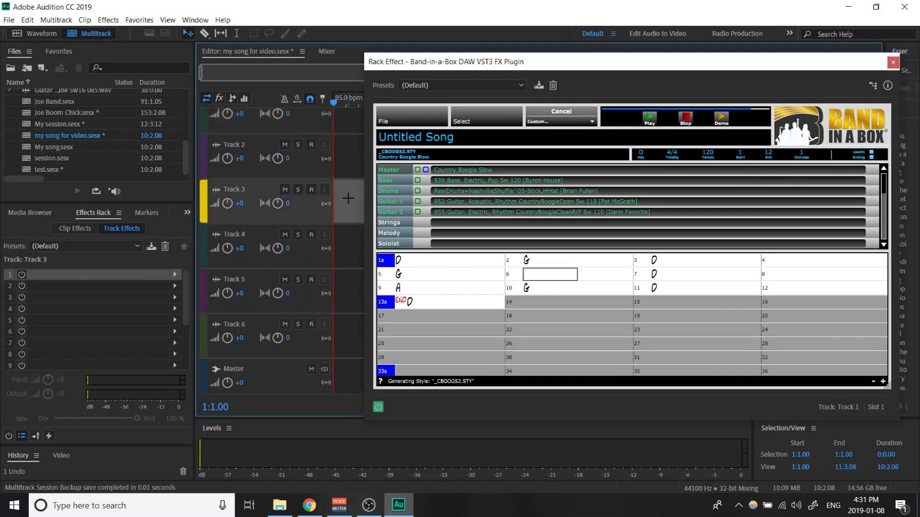
key(ctrl+alt+BackSpace)
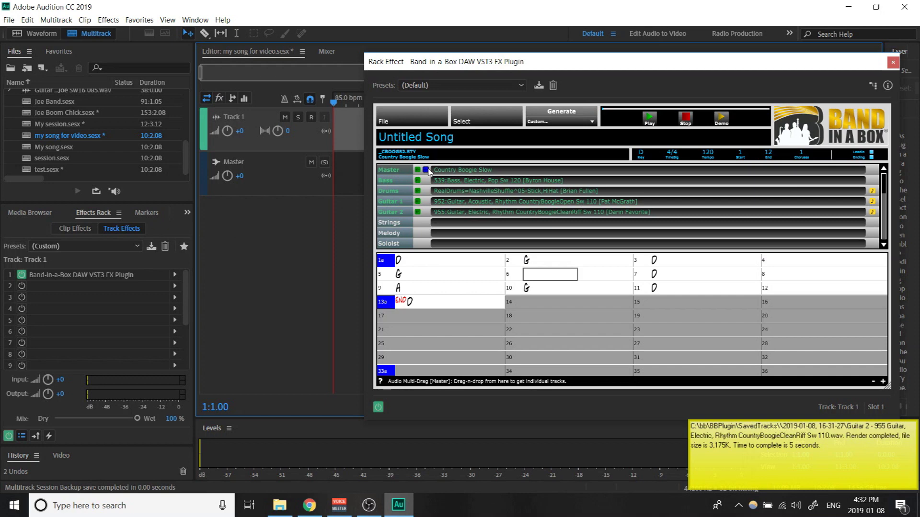
Drag the Bass, Drums, Guitar 1 and Guitar 2 parts onto Tracks 7–10, preview, and close the plugin
drag(425, 170, 272, 254)
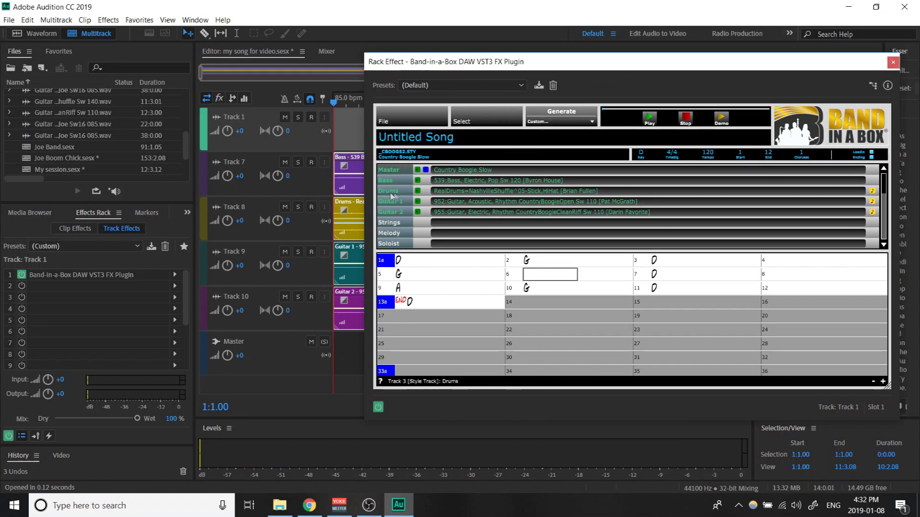
click(650, 120)
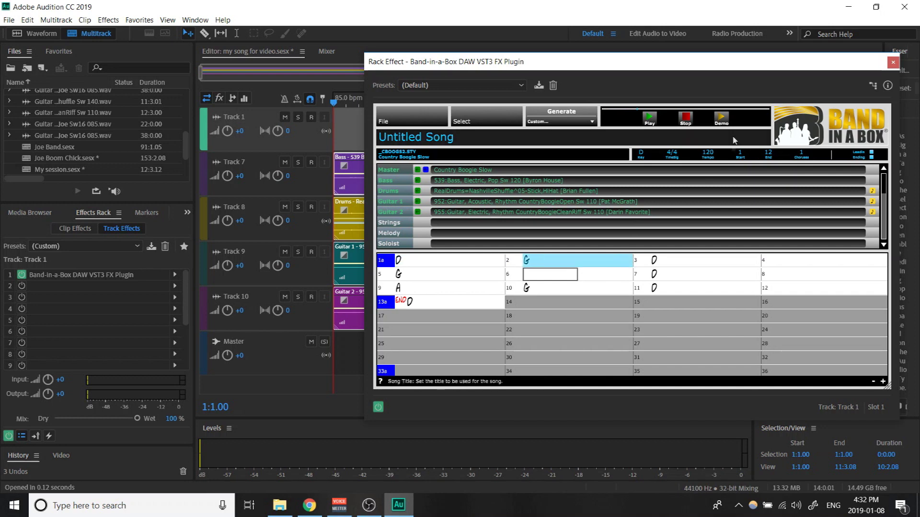
click(685, 118)
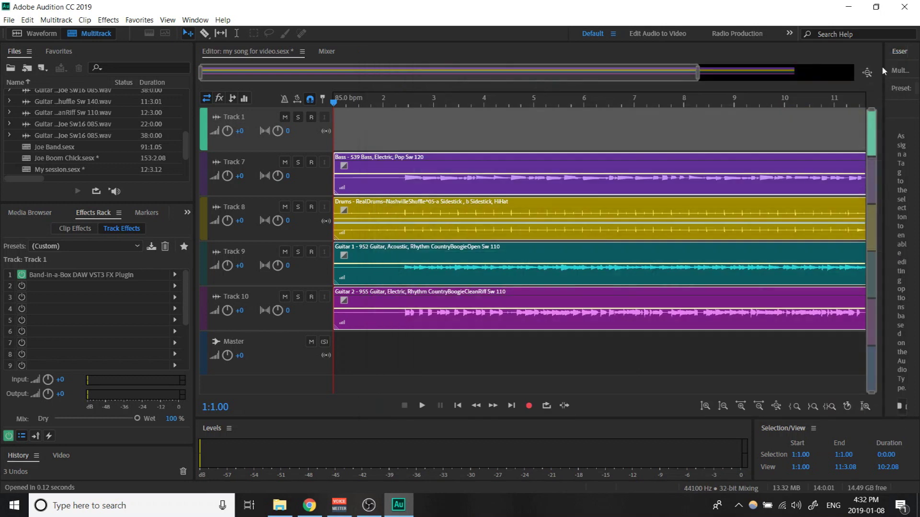
click(893, 62)
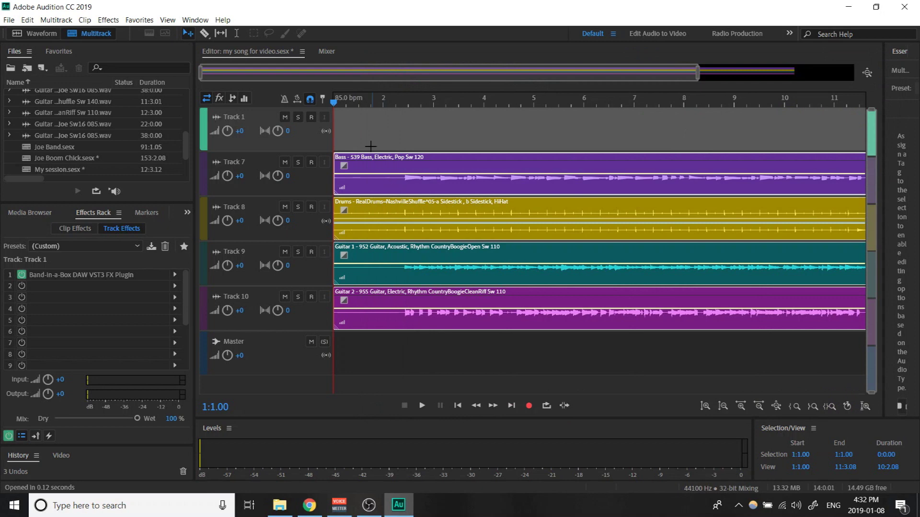
Change the session tempo from 85 to 120 bpm in the Time Display preferences
click(359, 103)
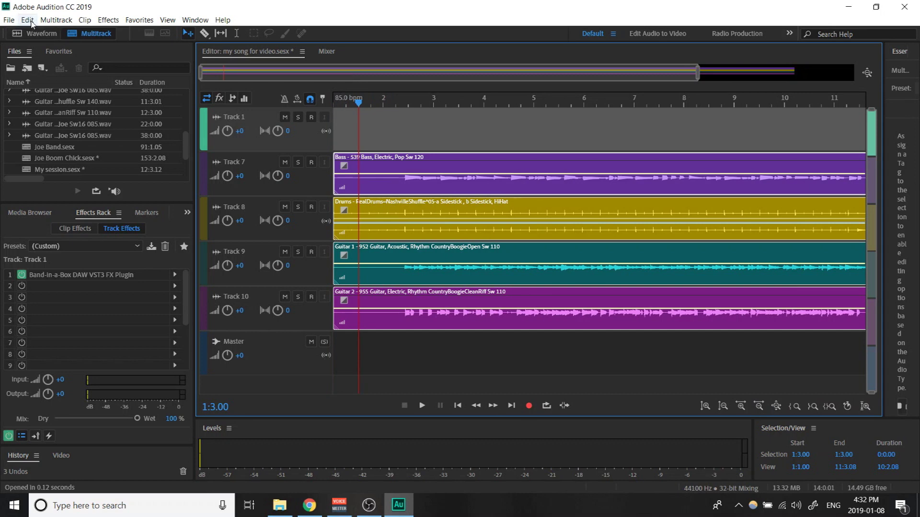
click(29, 21)
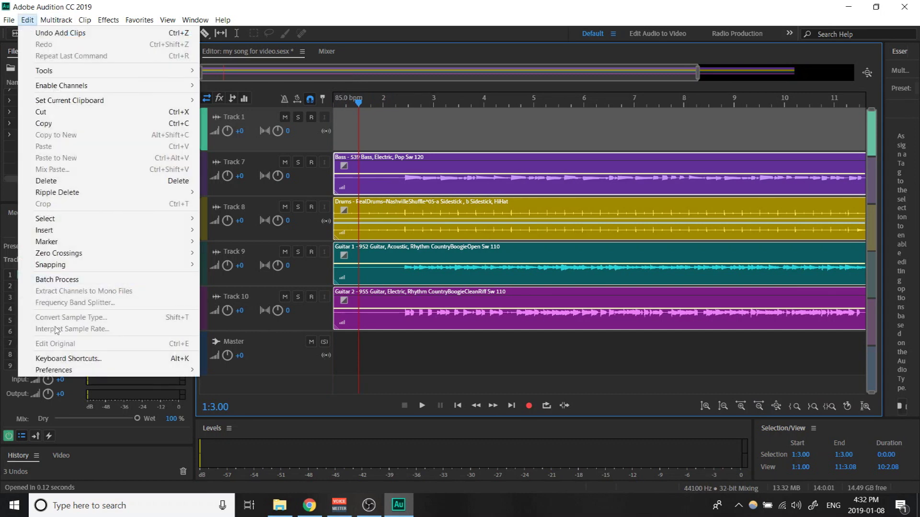
mouse_move(145, 373)
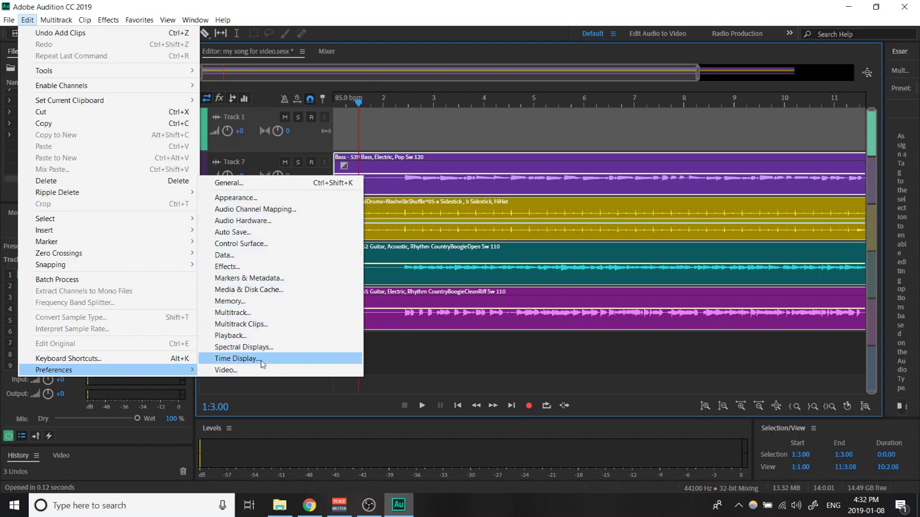
click(262, 362)
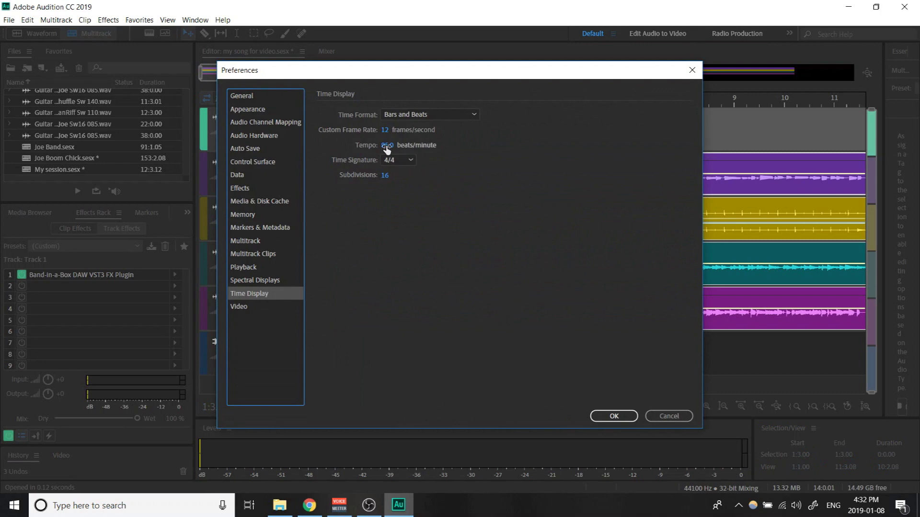
click(387, 145)
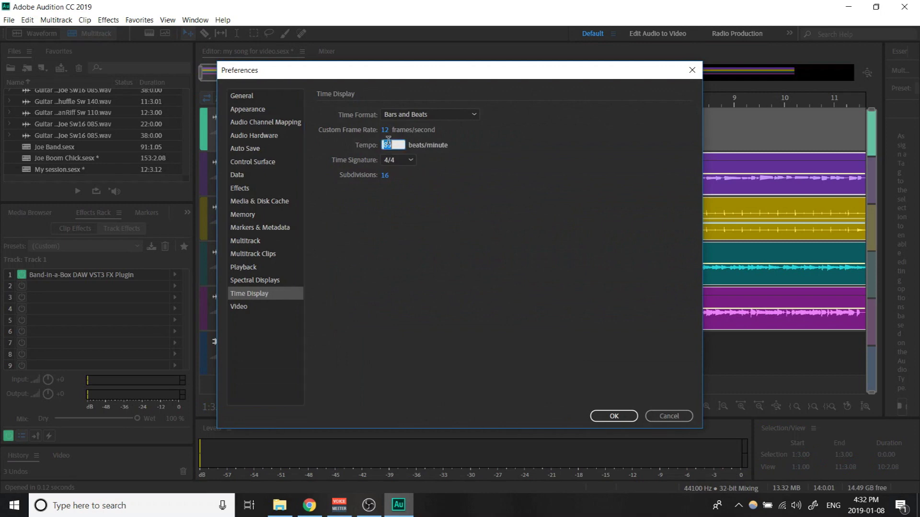
text(120)
click(613, 417)
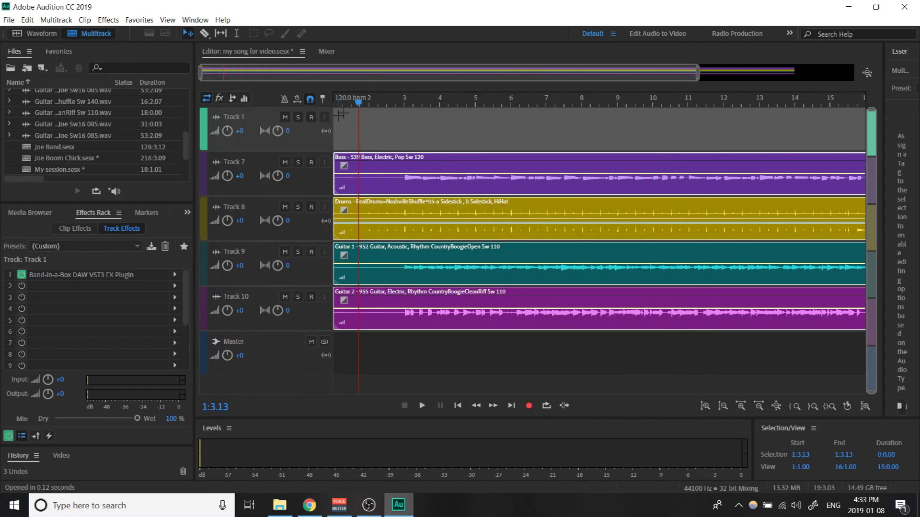
click(390, 109)
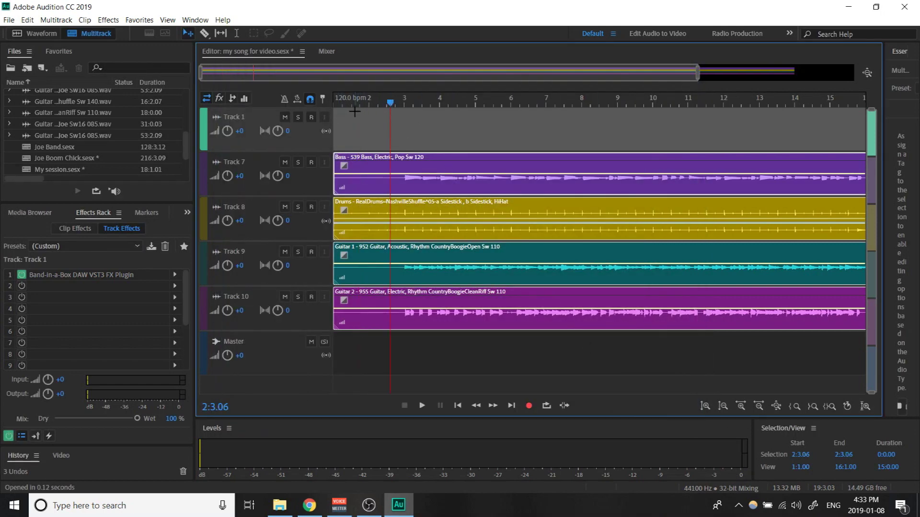
key(space)
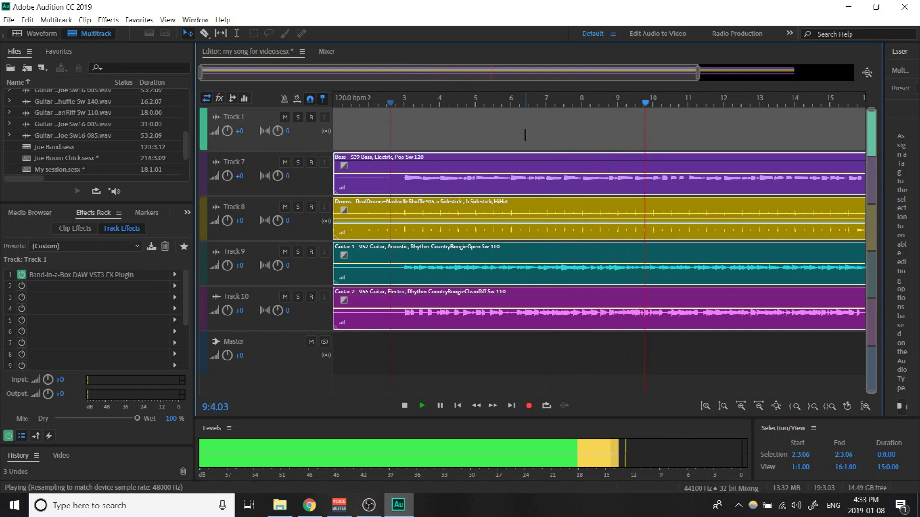
key(space)
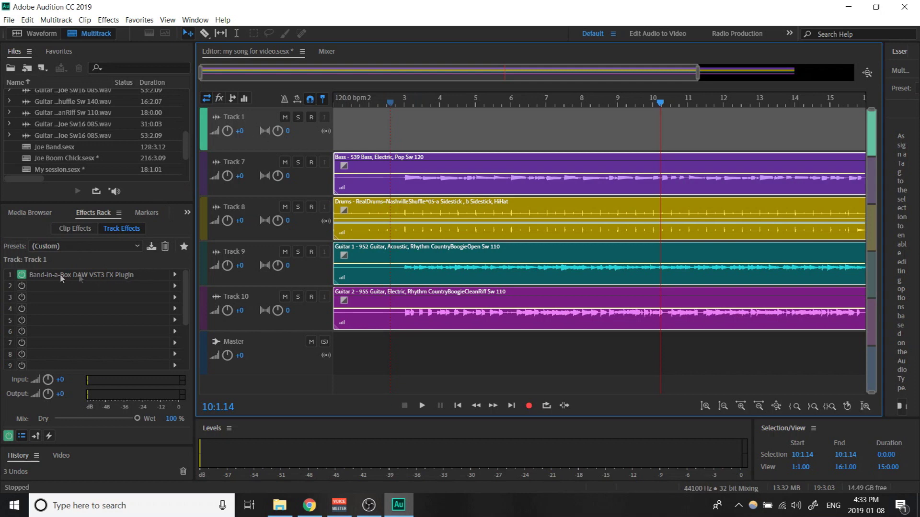
Open Track 1's Band-in-a-Box plugin and choose to add a RealTrack from its Select menu
double_click(89, 278)
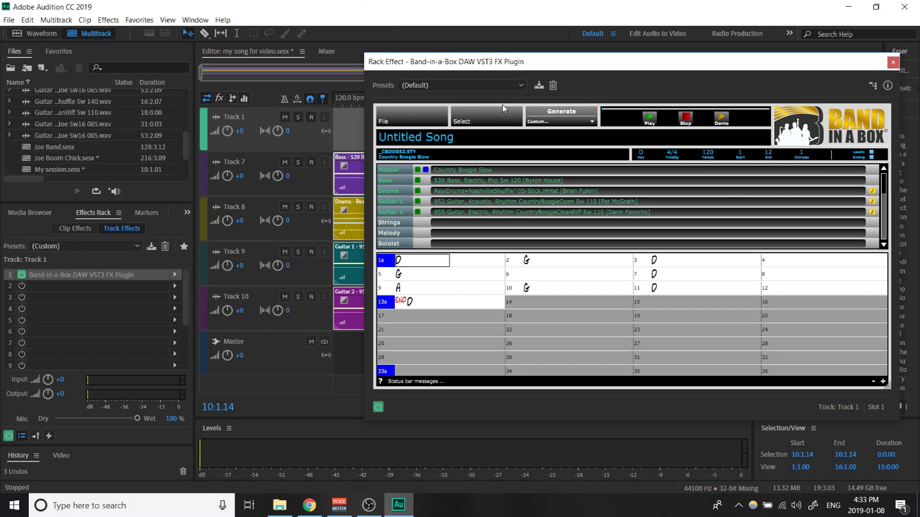
click(476, 118)
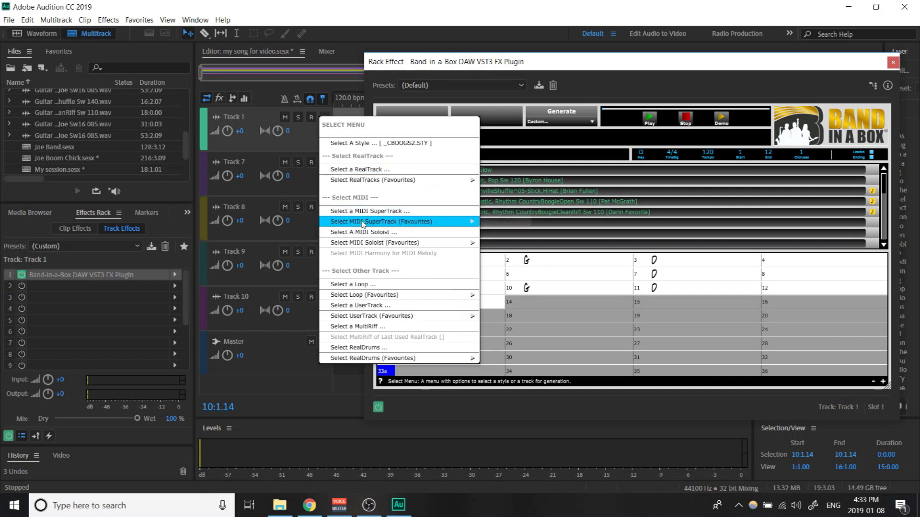
mouse_move(393, 293)
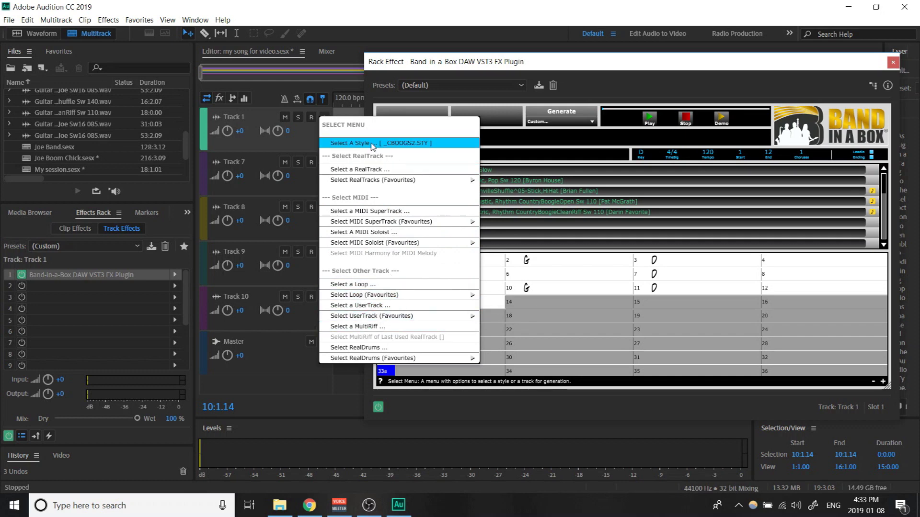
click(404, 172)
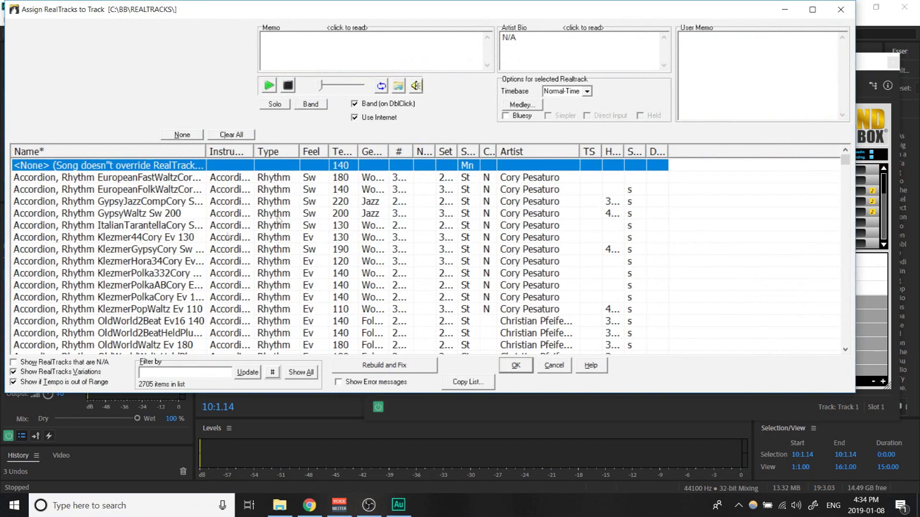
Filter RealTracks by 'solo guitar', sort by tempo, and choose Guitar, Electric, Soloist RockBrentSimple Ev 120
scroll(154, 261, down, 4)
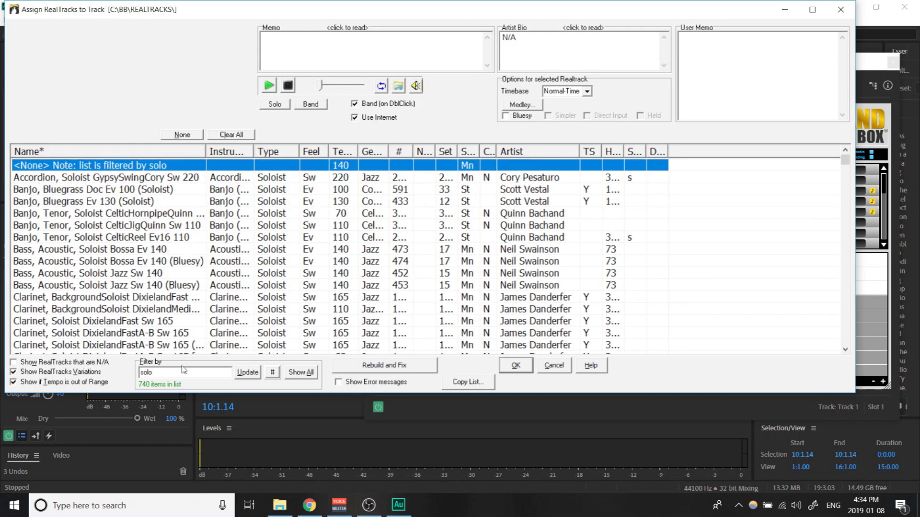
click(179, 371)
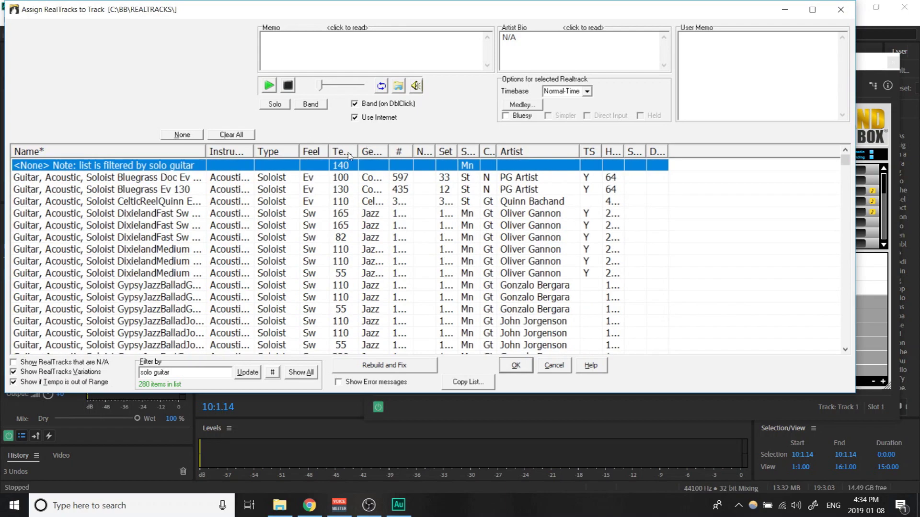
click(349, 151)
scroll(320, 291, down, 20)
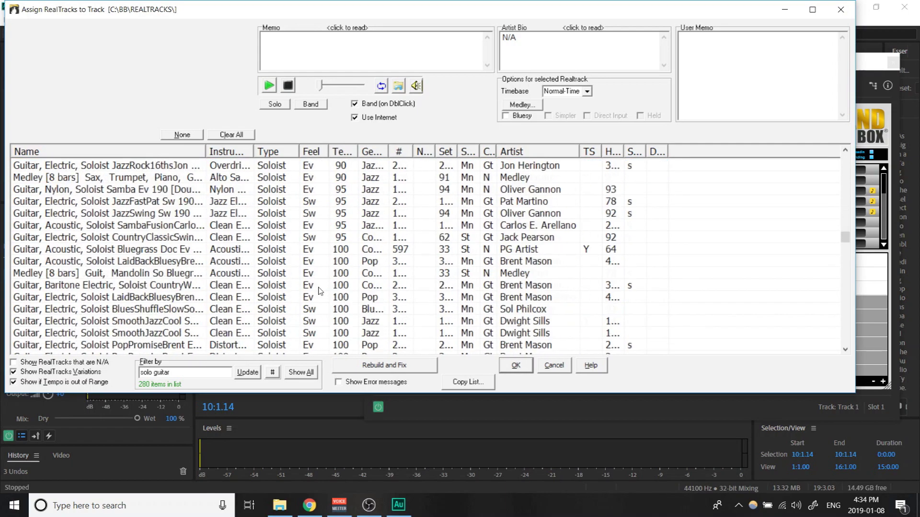
scroll(320, 291, down, 15)
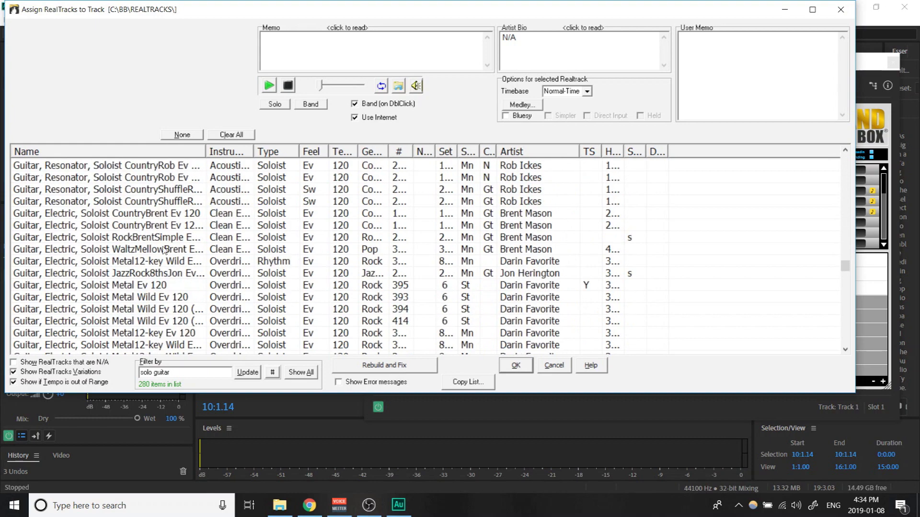
click(159, 239)
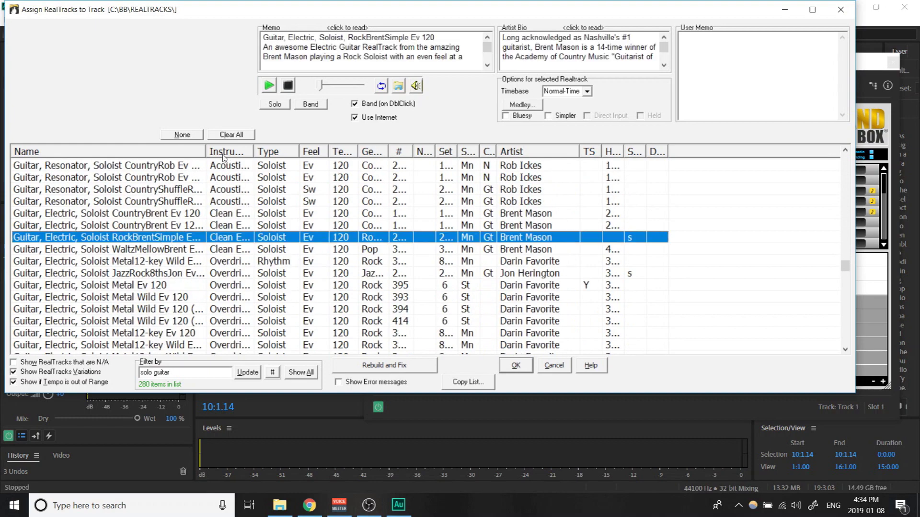
drag(207, 152, 261, 168)
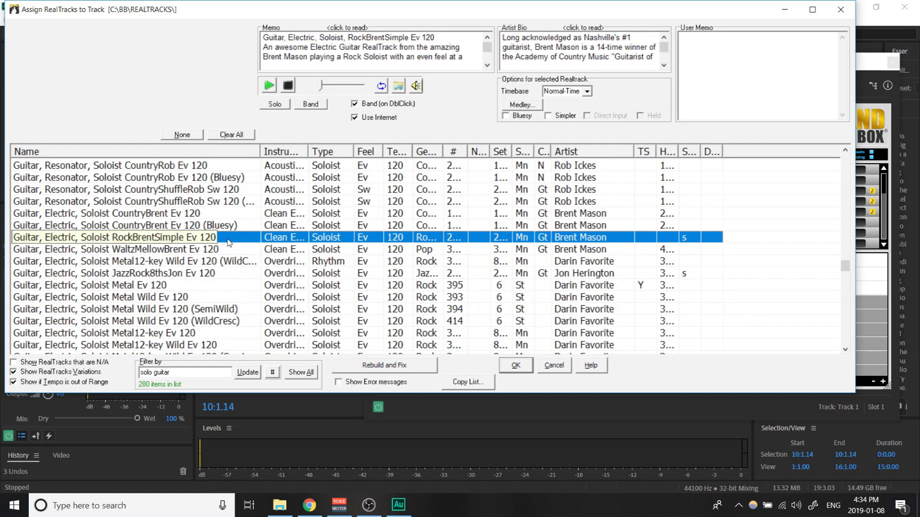
click(517, 367)
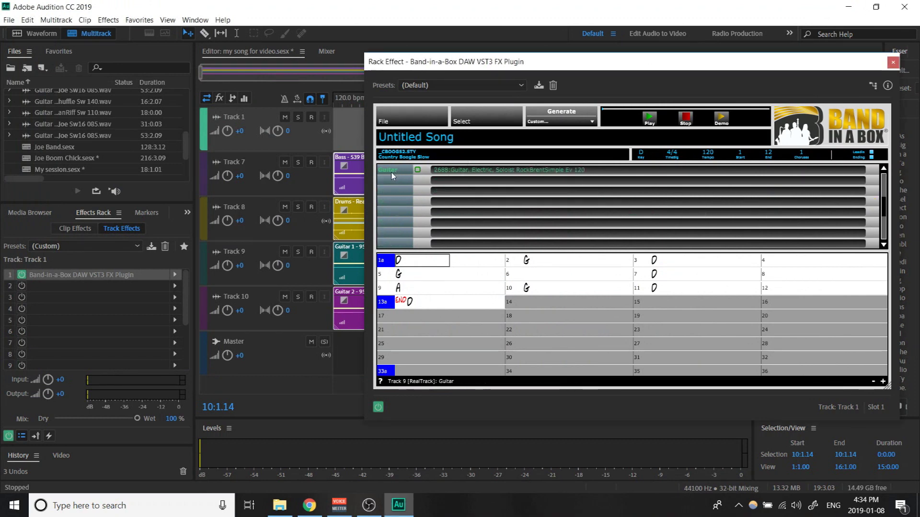
Generate the RockBrentSimple guitar part and drop it onto a new Track 11 below Track 10
right_click(394, 174)
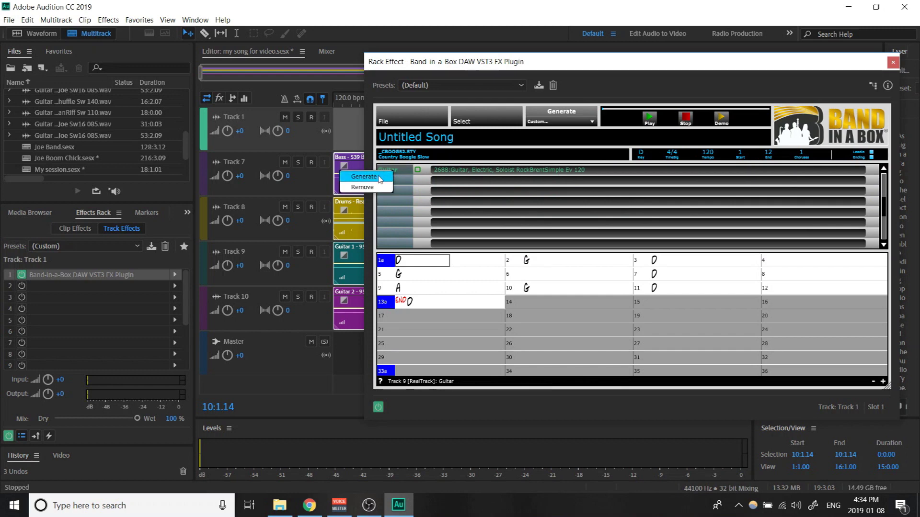
click(364, 176)
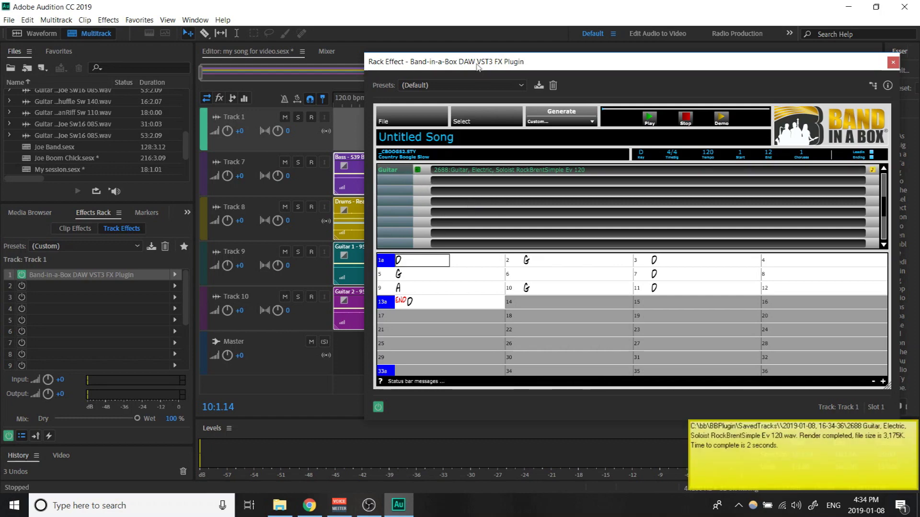
drag(477, 65, 629, 67)
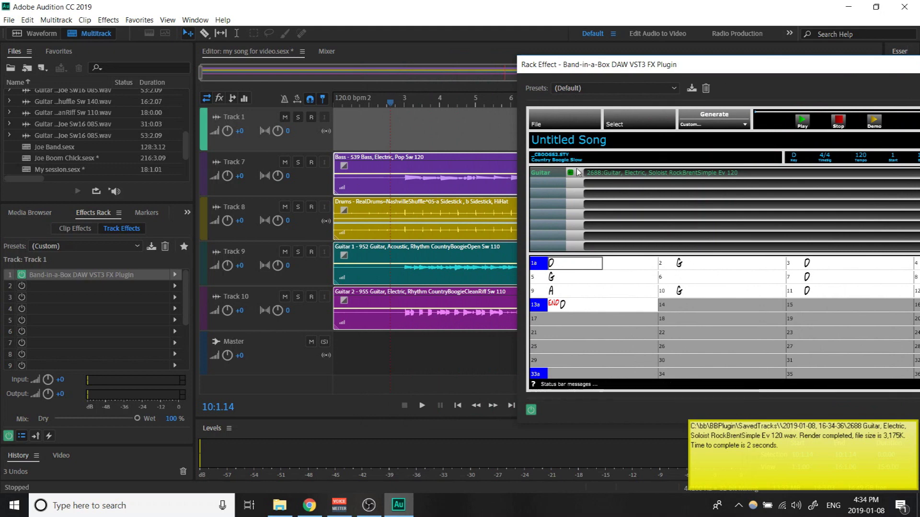
drag(455, 248, 285, 342)
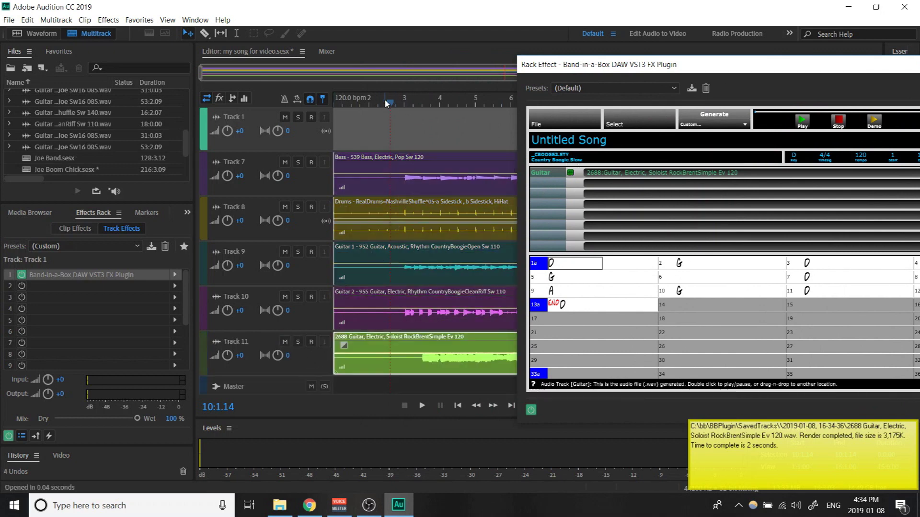
drag(730, 64, 488, 62)
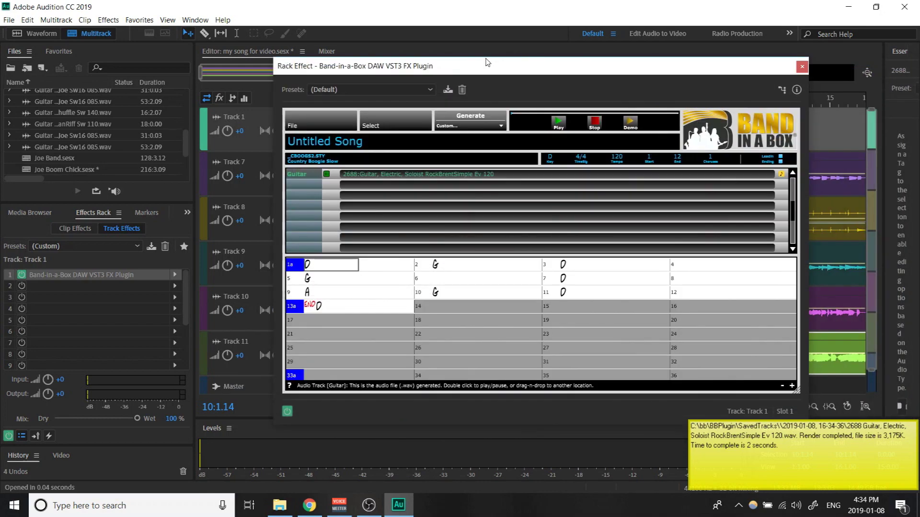
click(802, 67)
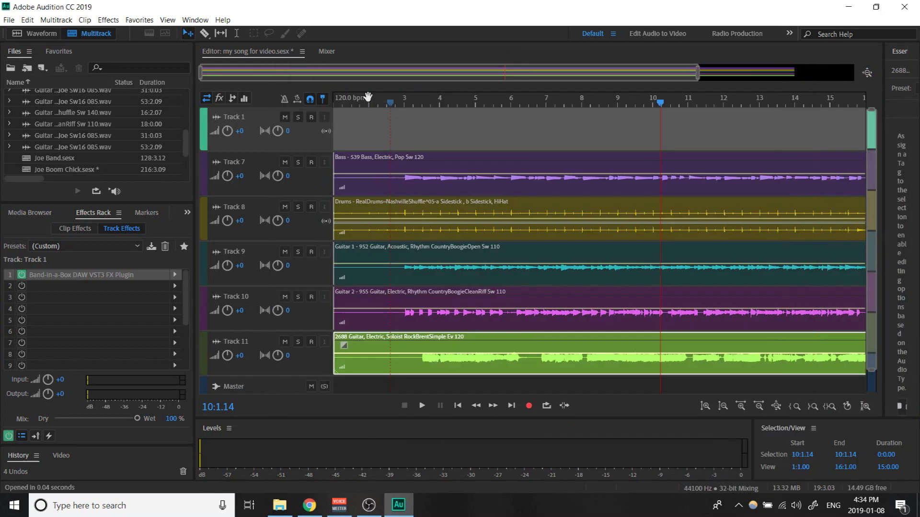
Play the session from bar 2 with the new soloist guitar, stopping around 17:3.00
click(378, 99)
key(space)
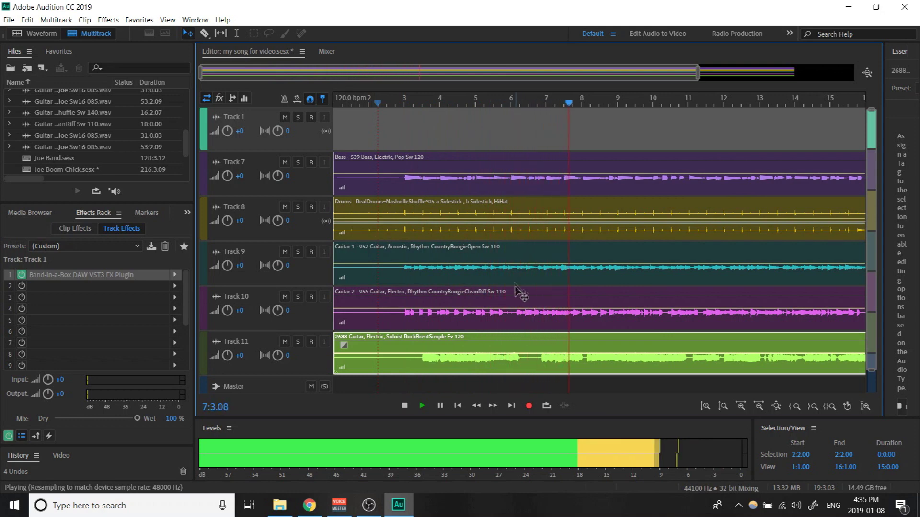
scroll(515, 281, down, 1)
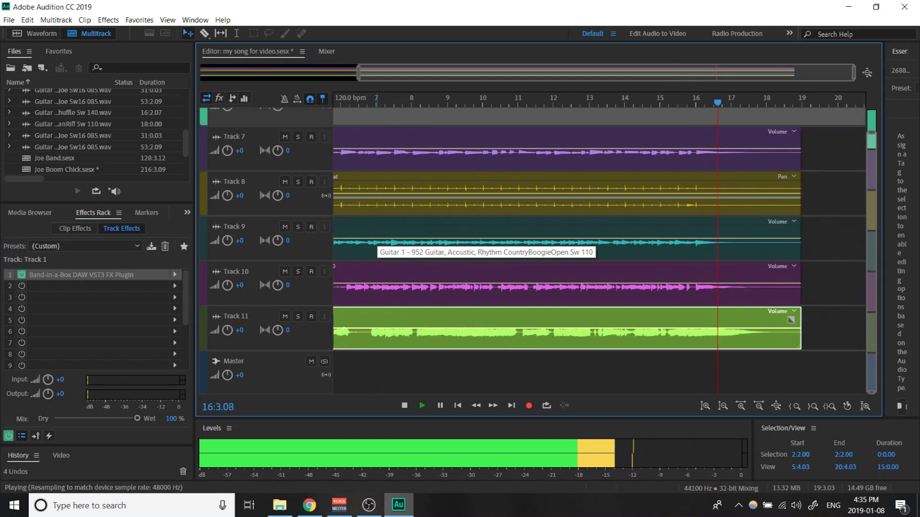
key(space)
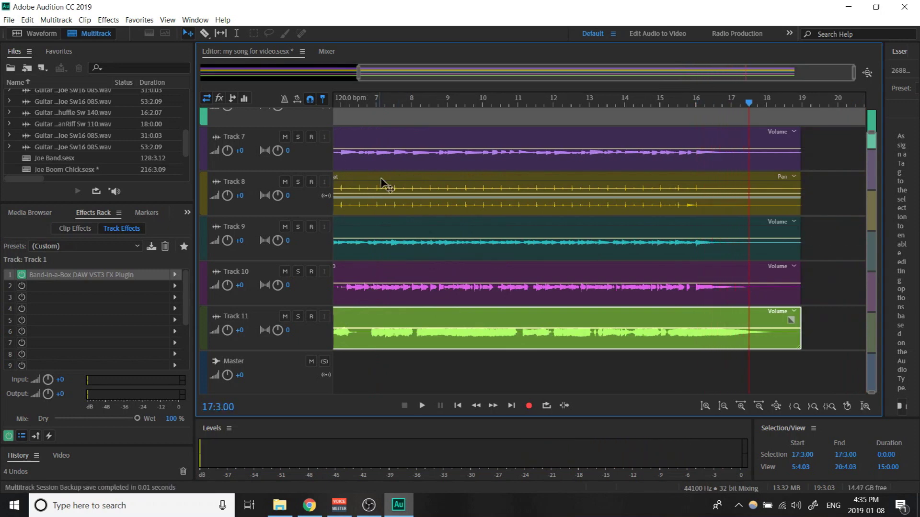
Scroll the overview back left and reopen the Band-in-a-Box plugin on Track 1
scroll(400, 183, up, 1)
scroll(382, 326, down, 1)
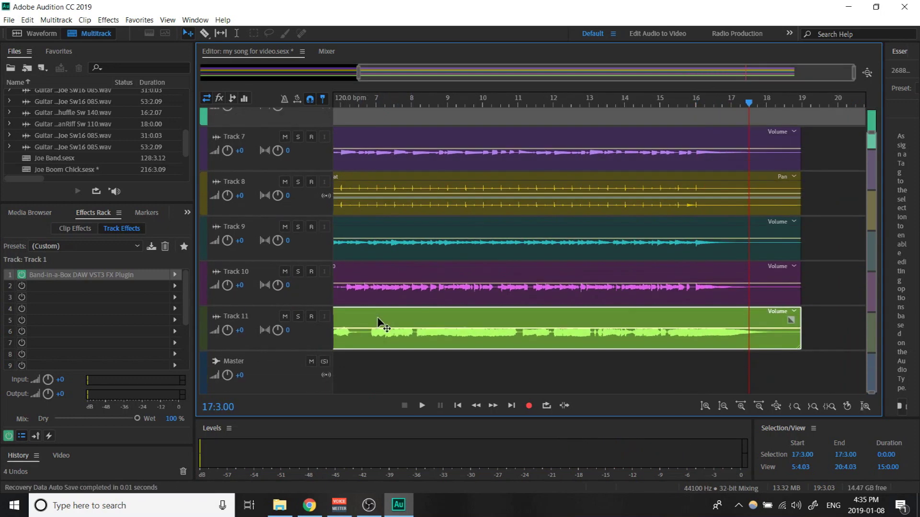
scroll(369, 199, up, 1)
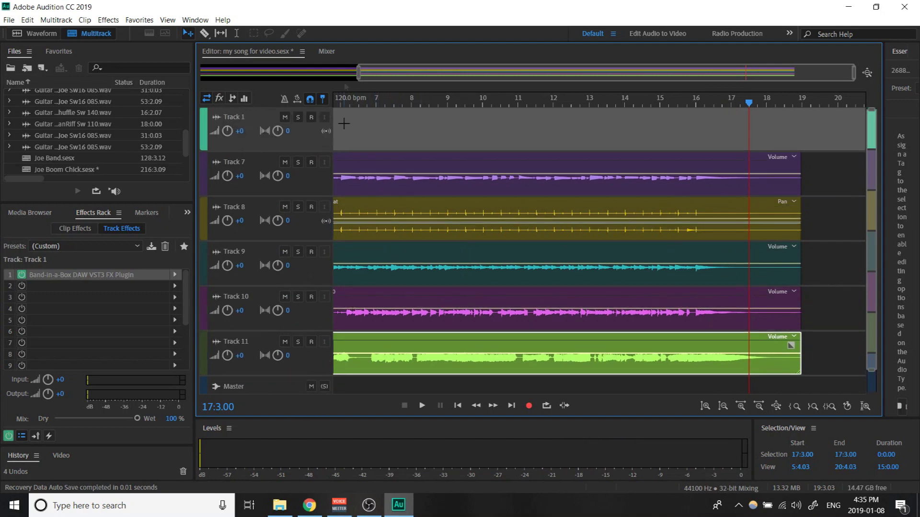
drag(371, 74, 212, 74)
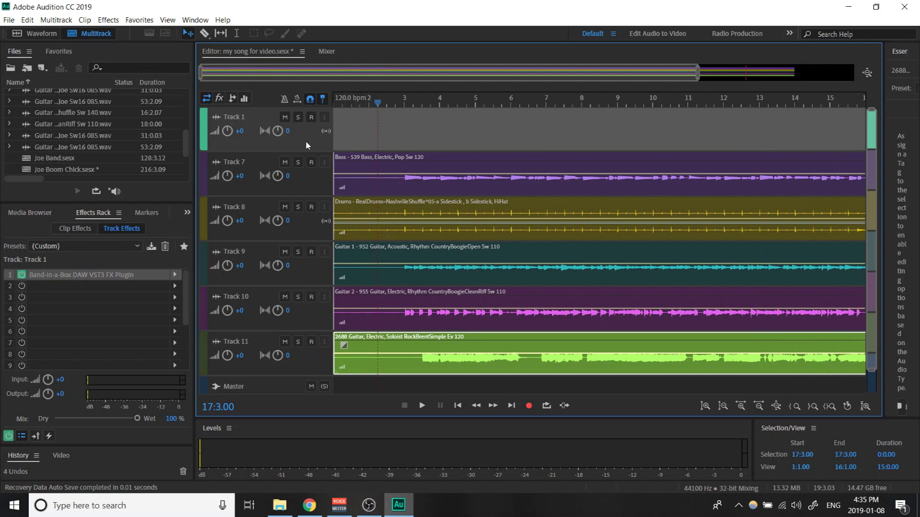
double_click(89, 277)
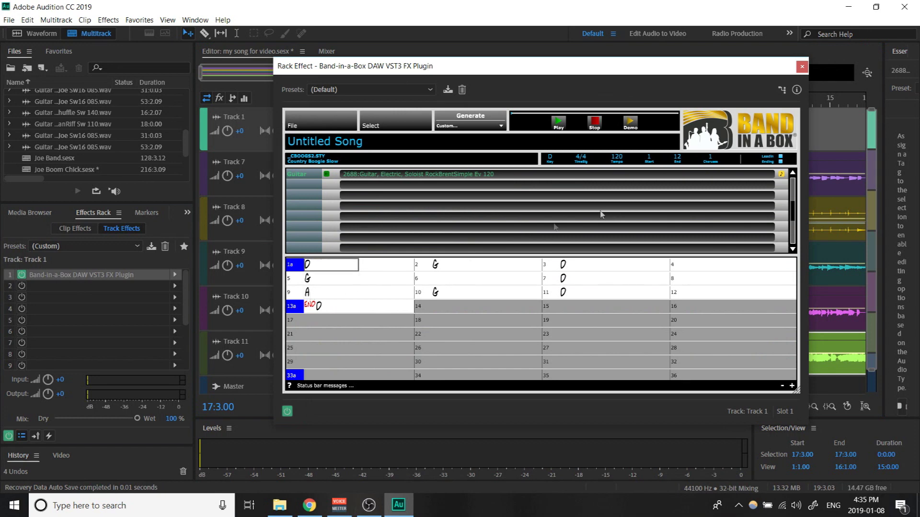
In Band-in-a-Box, choose Select a MultiRiff from the Select menu for the guitar part
click(303, 178)
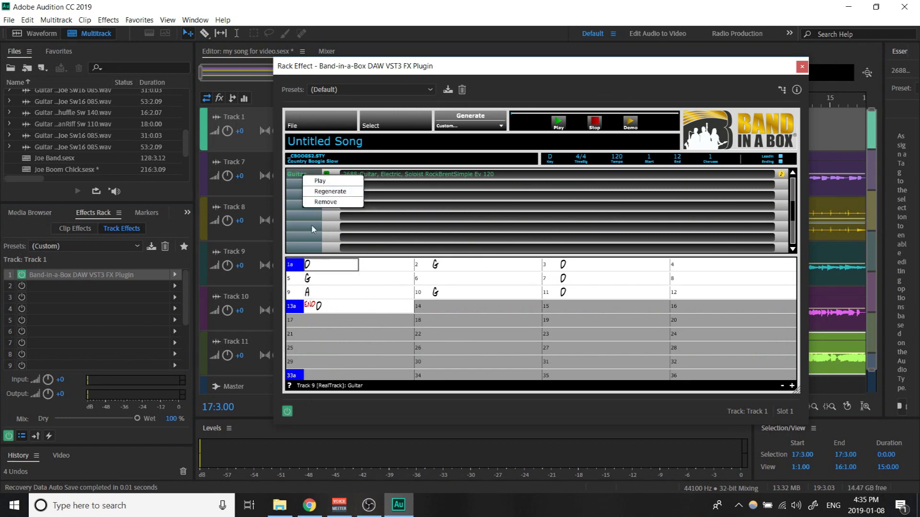
click(377, 157)
click(391, 129)
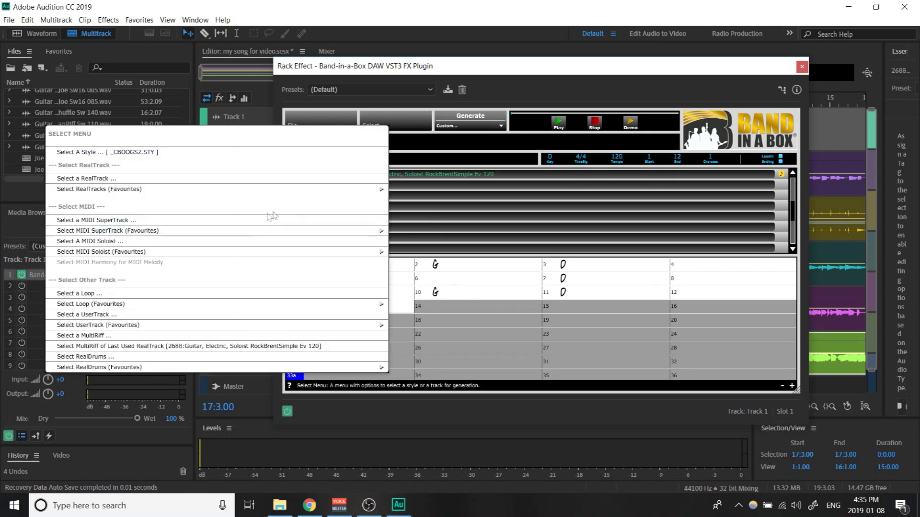
click(111, 336)
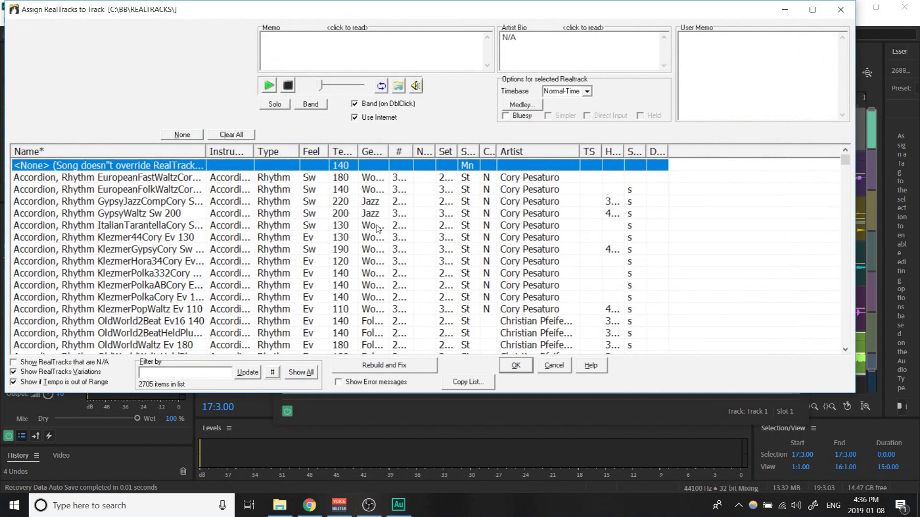
Filter the RealTracks list for blues solos, sort by tempo, and check the TexasBluesRock soloist memo
click(168, 373)
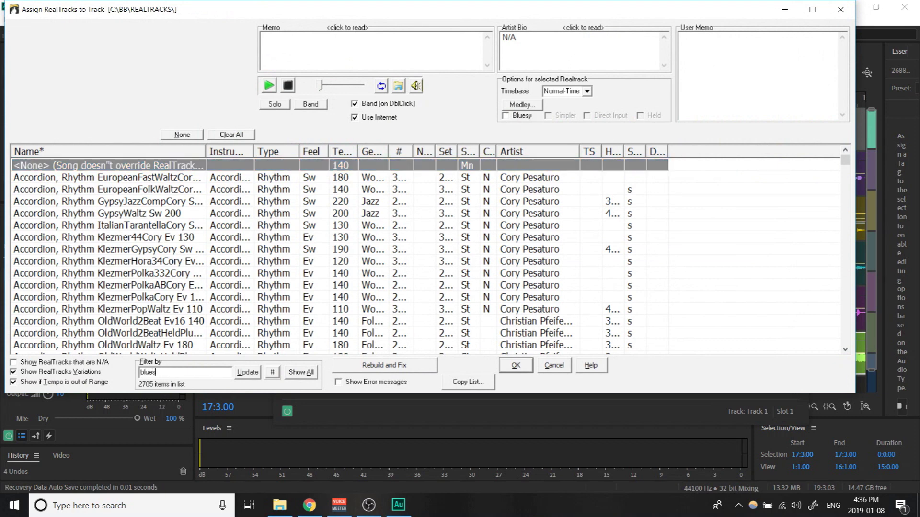
key(Return)
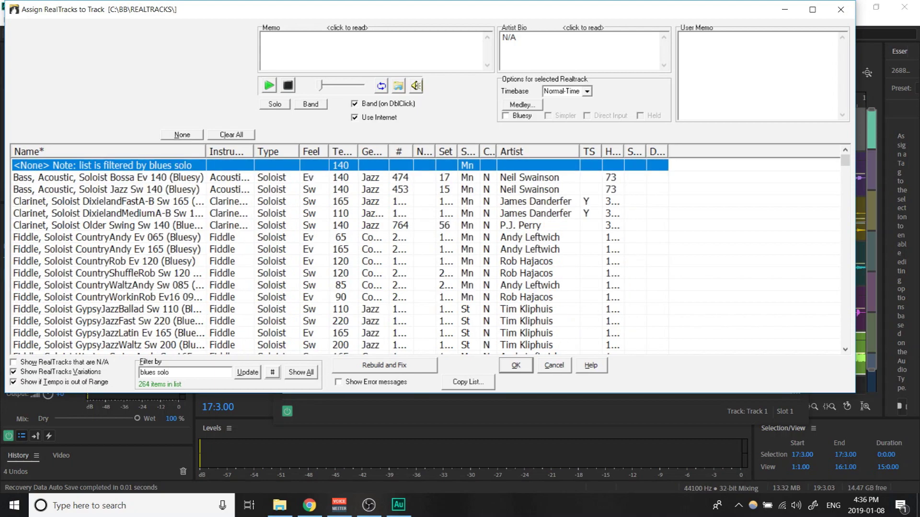
click(351, 152)
scroll(336, 267, down, 20)
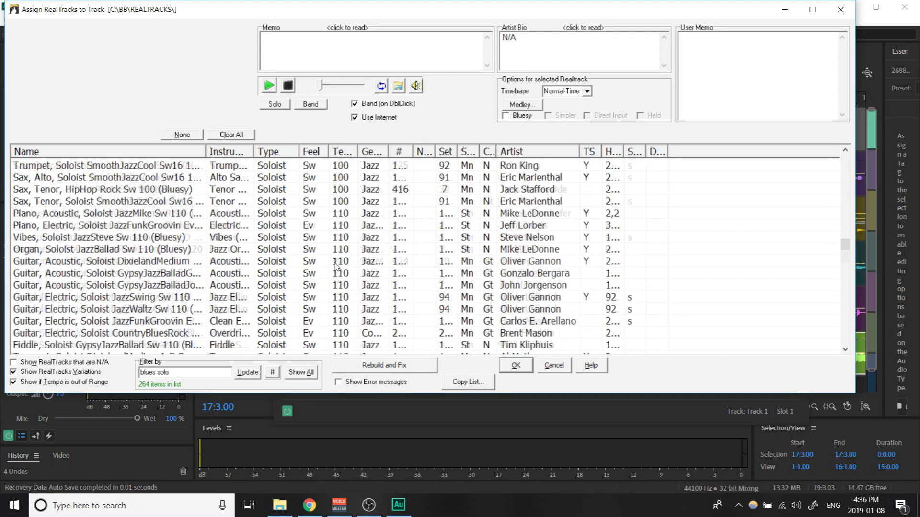
scroll(337, 267, down, 10)
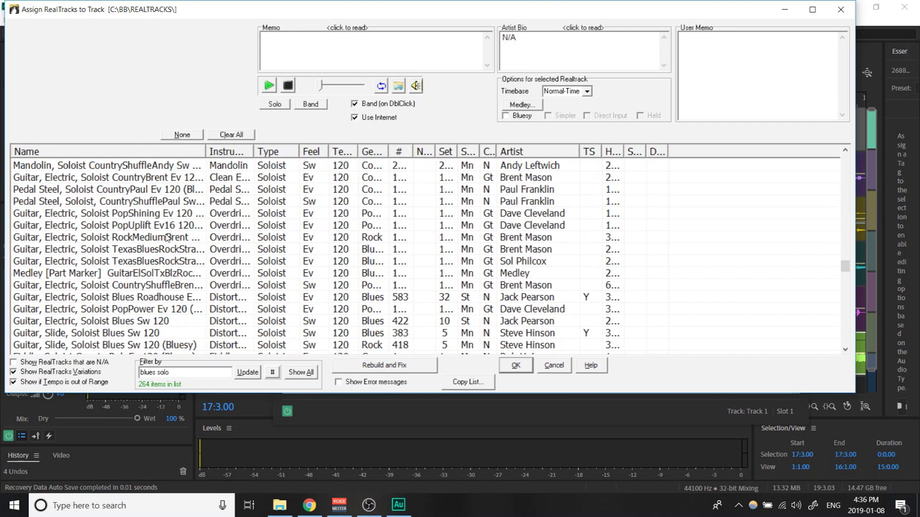
click(180, 253)
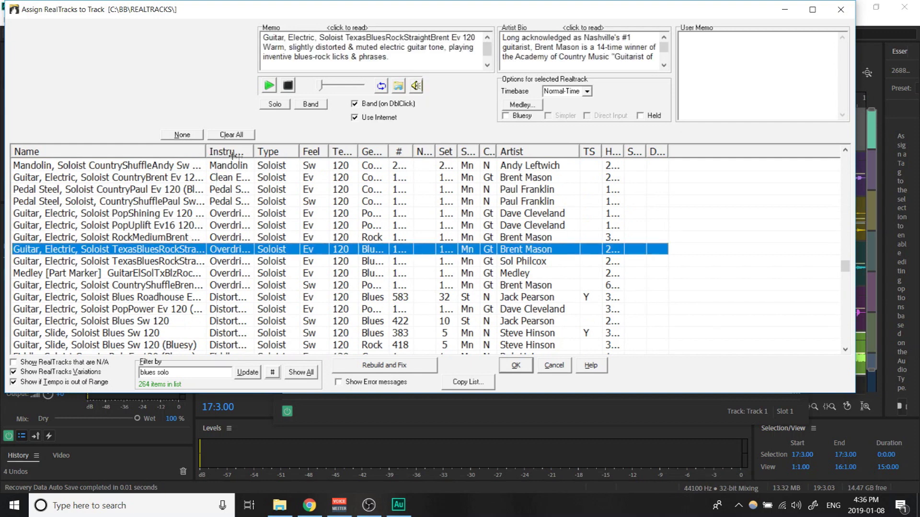
Widen the Name column and assign Guitar, Electric, Soloist CountryShuffleBrent Sw 120 (Bluesy)
drag(233, 155, 262, 162)
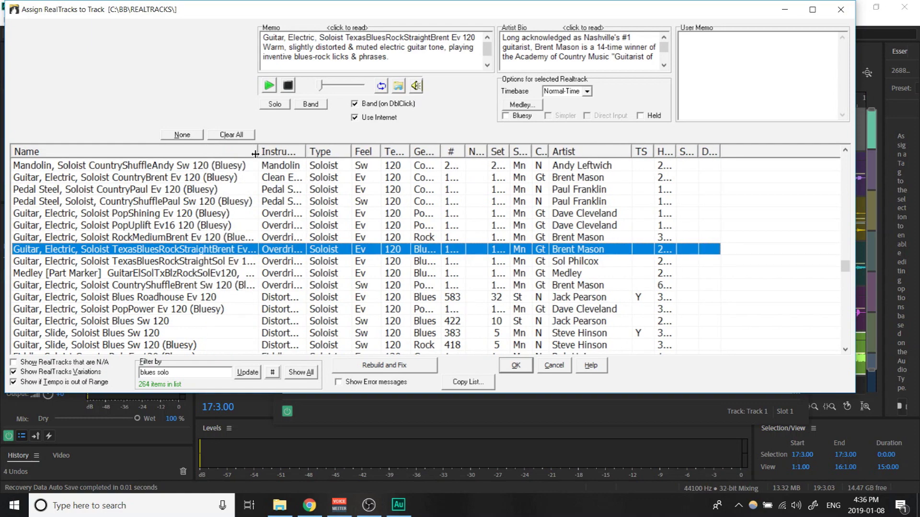
drag(254, 152, 276, 164)
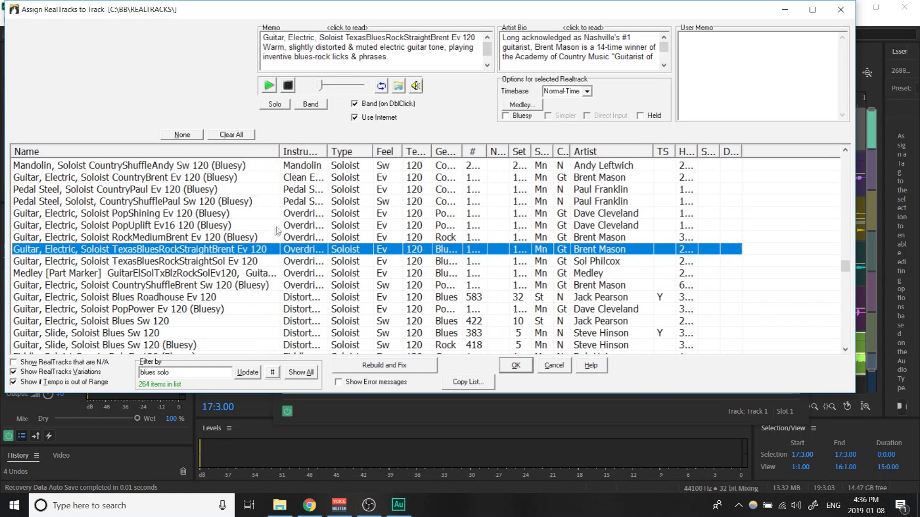
scroll(287, 259, down, 1)
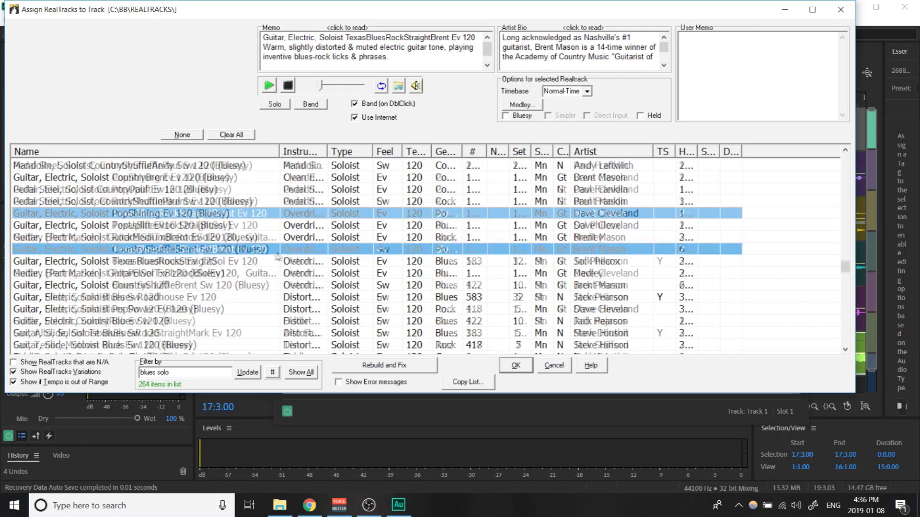
click(396, 254)
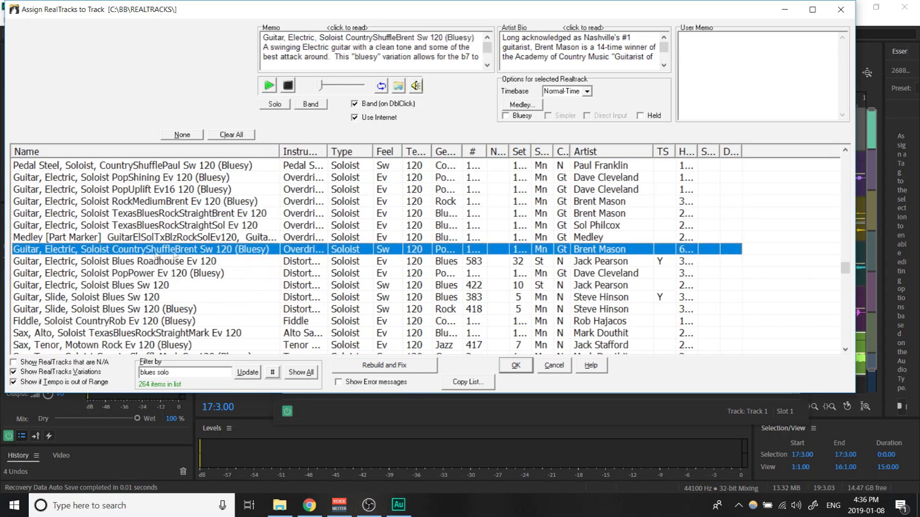
click(515, 366)
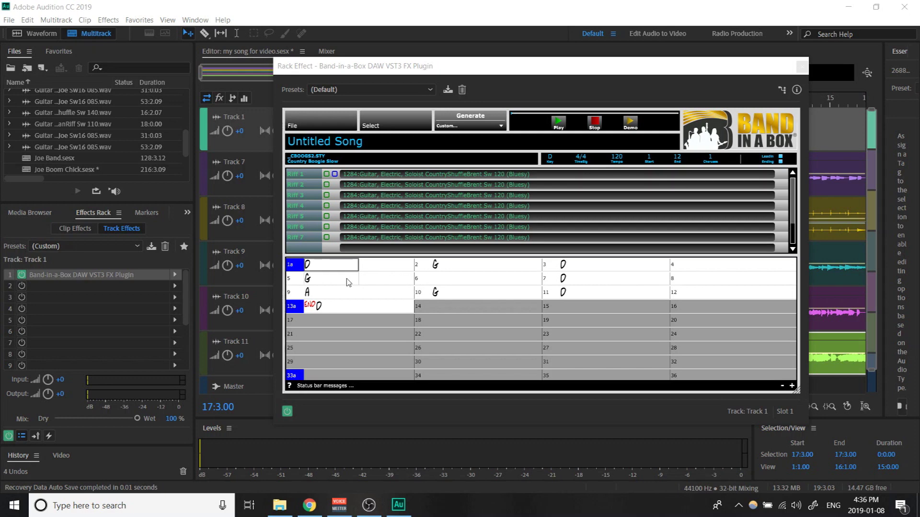
Select bars 5–8 in the chord sheet and generate Riffs of Selected Region
drag(331, 285, 761, 278)
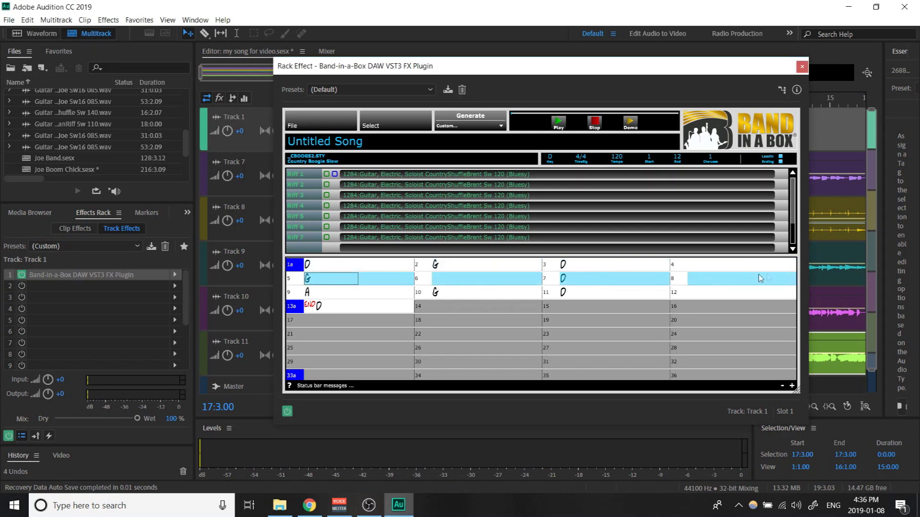
click(480, 127)
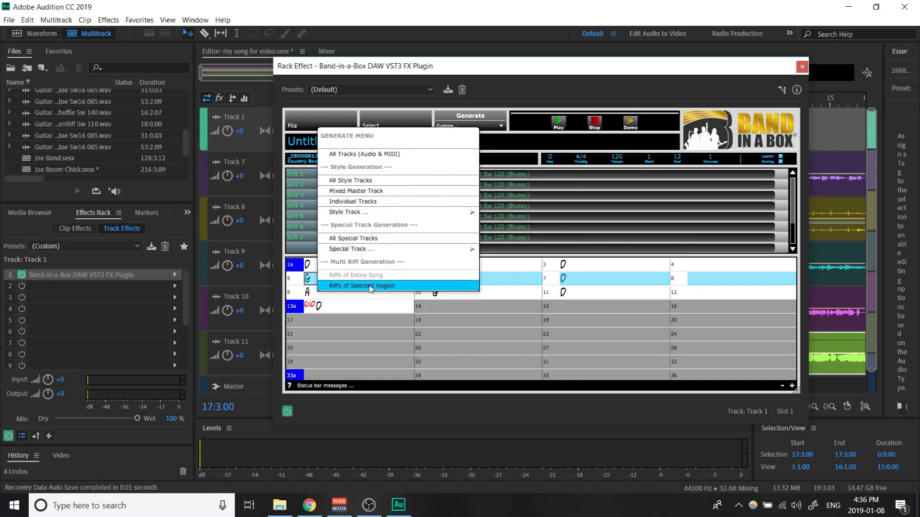
click(370, 287)
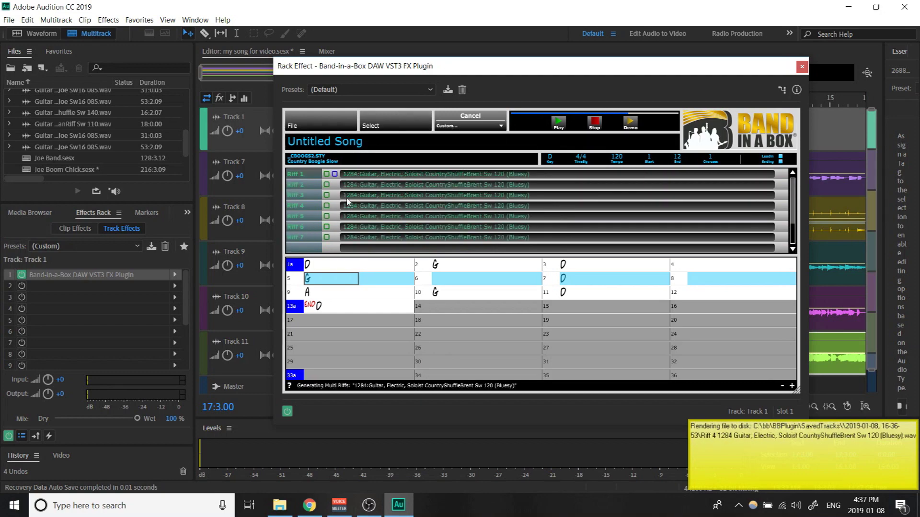
drag(512, 75, 655, 77)
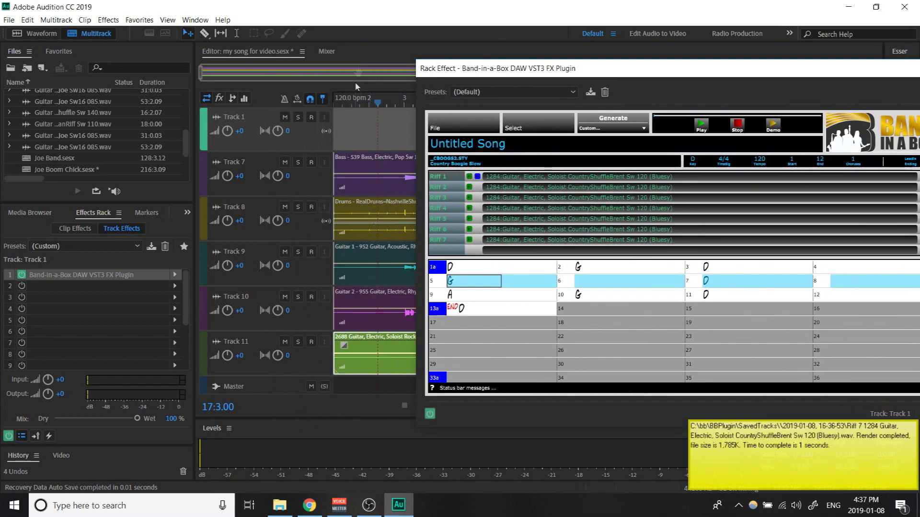
Drag all generated riffs into the session from Track 12 and slide the clips to bar 6
click(367, 126)
scroll(367, 129, down, 2)
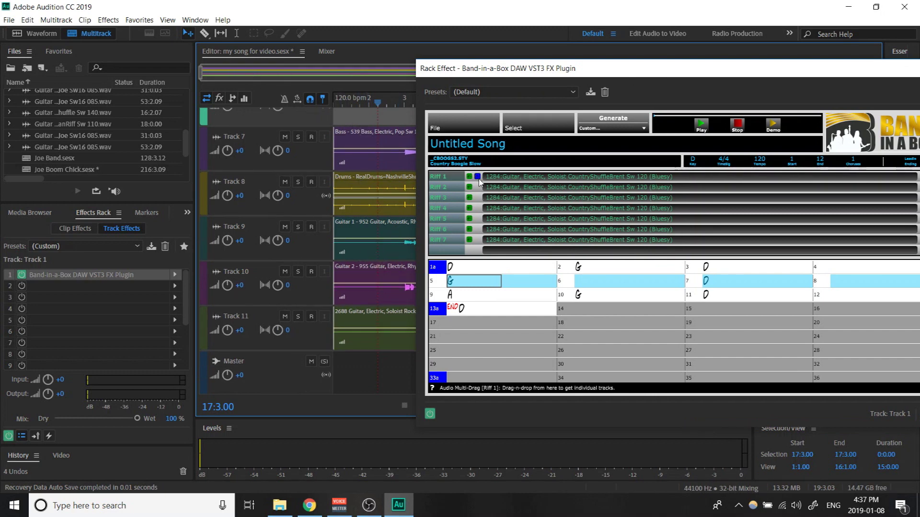
drag(480, 182, 287, 376)
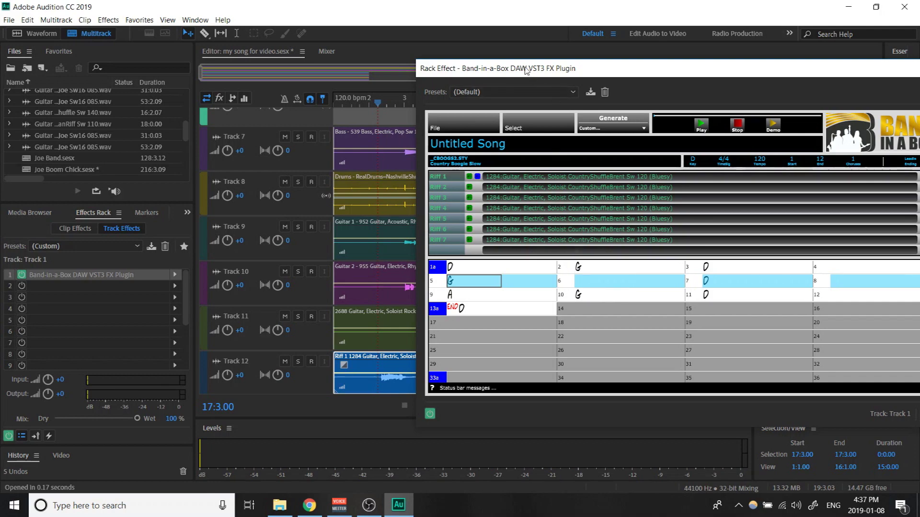
drag(527, 71, 767, 149)
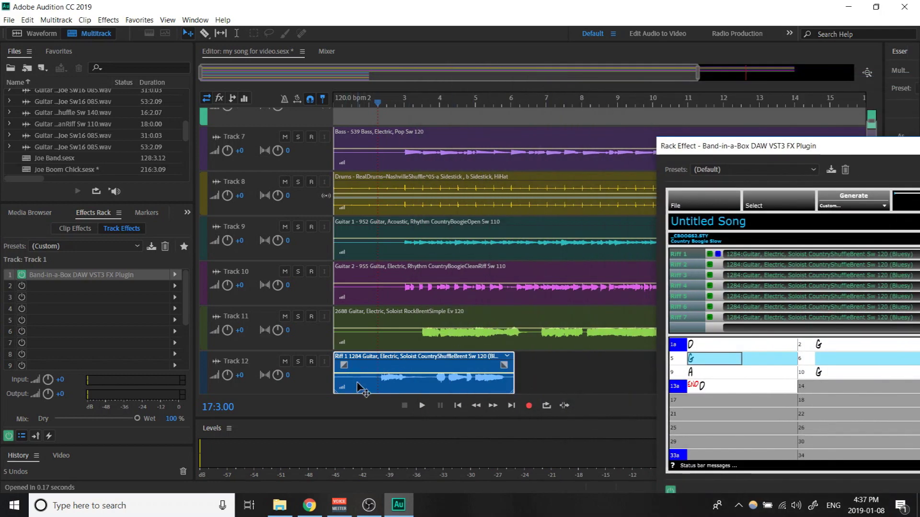
drag(357, 386, 542, 386)
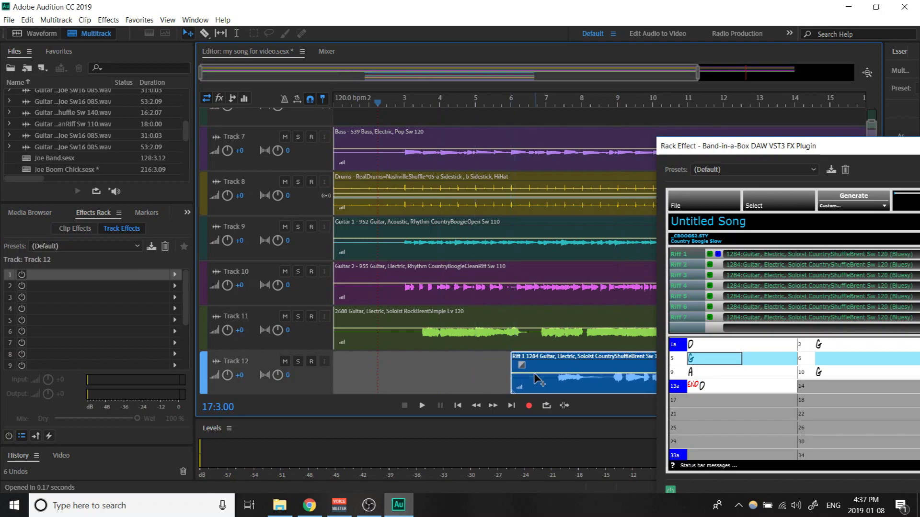
scroll(512, 235, down, 4)
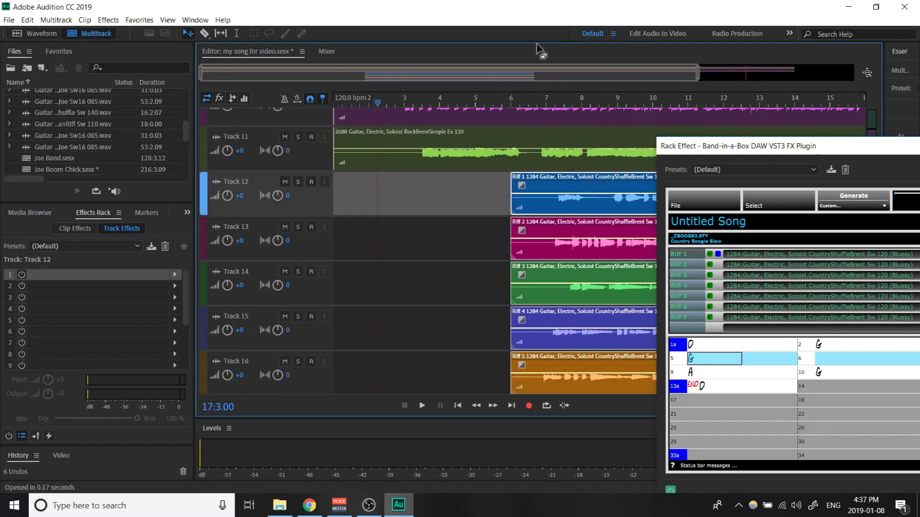
click(498, 102)
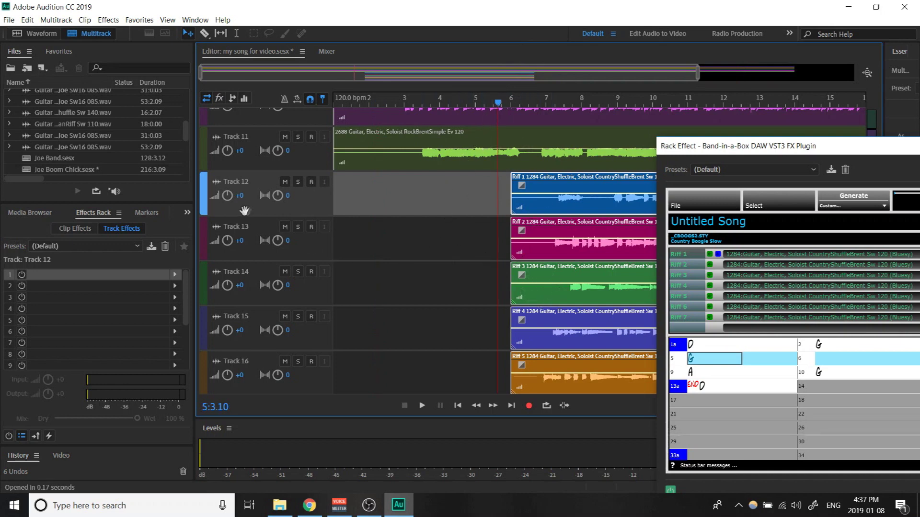
Mute the riff tracks 13, 14, 15, 16 and 17
click(284, 228)
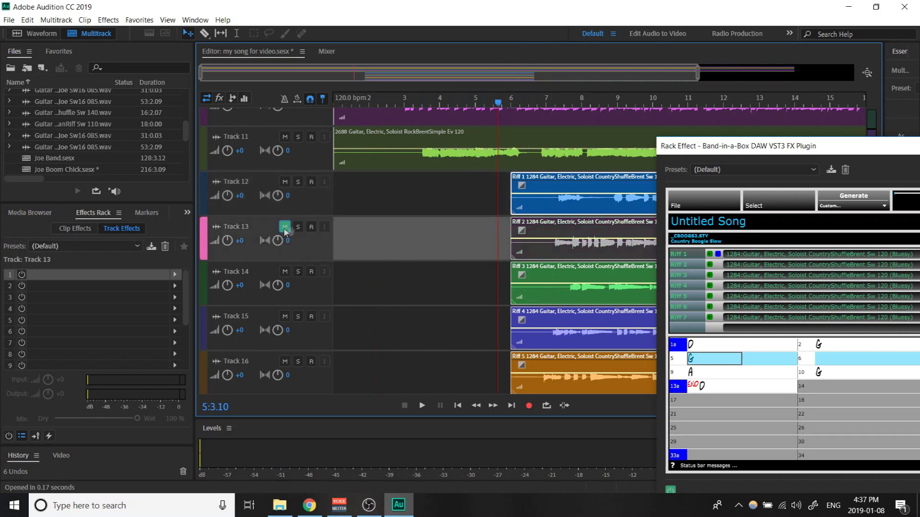
click(284, 271)
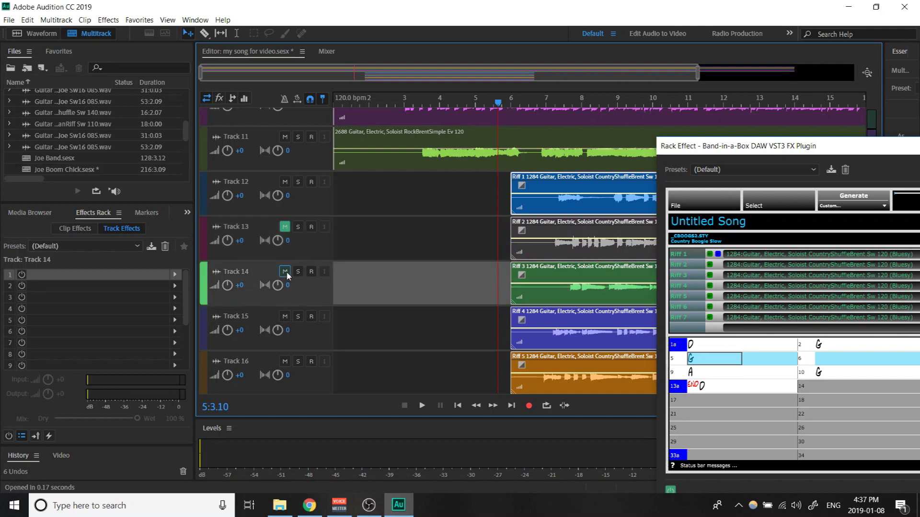
click(285, 317)
click(284, 362)
scroll(364, 326, down, 3)
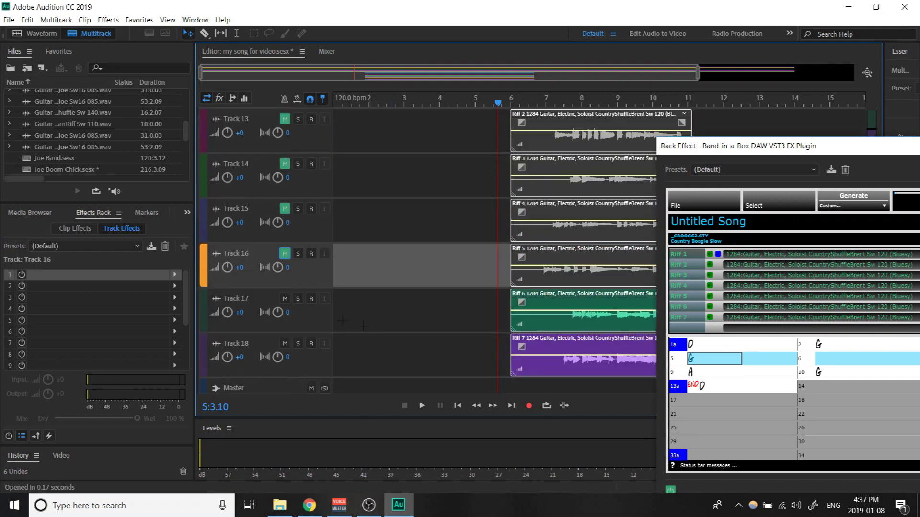
click(285, 299)
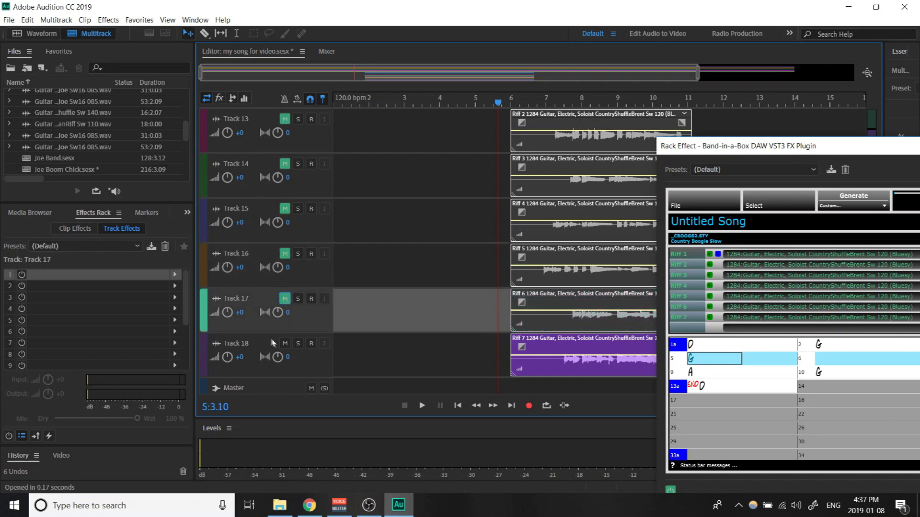
click(285, 343)
scroll(378, 307, up, 5)
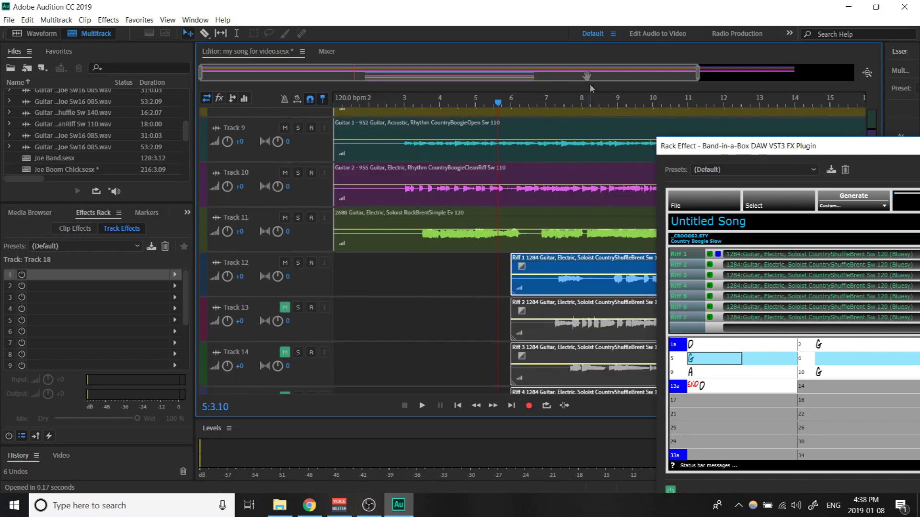
Play the band with only Riff 1, then mute Track 11's existing guitar solo
key(space)
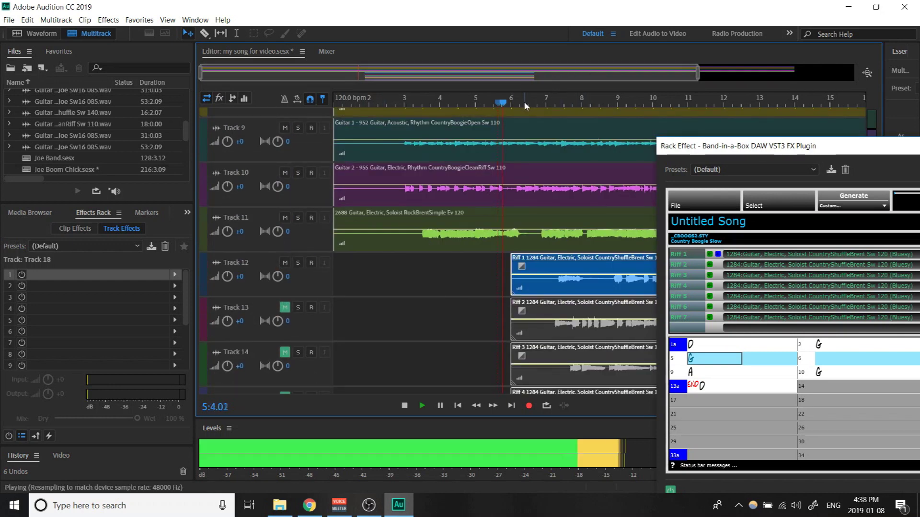
drag(796, 150, 709, 144)
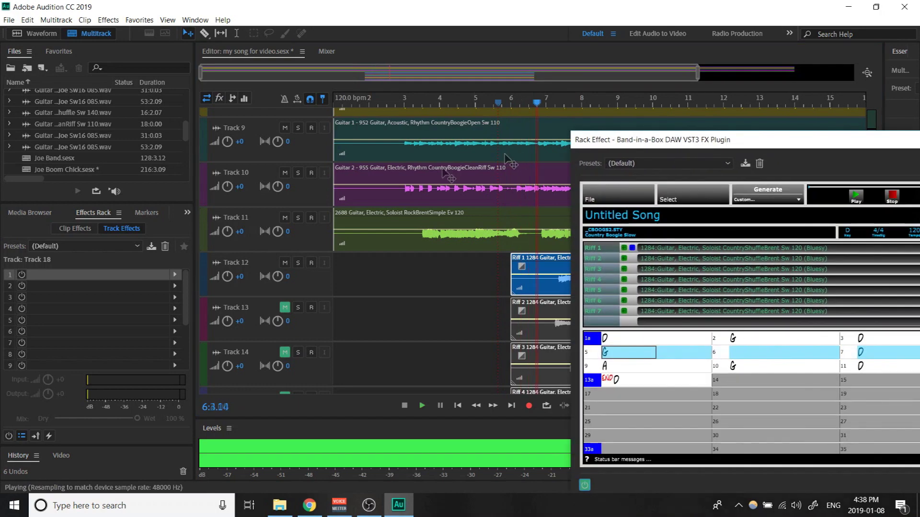
key(space)
click(286, 225)
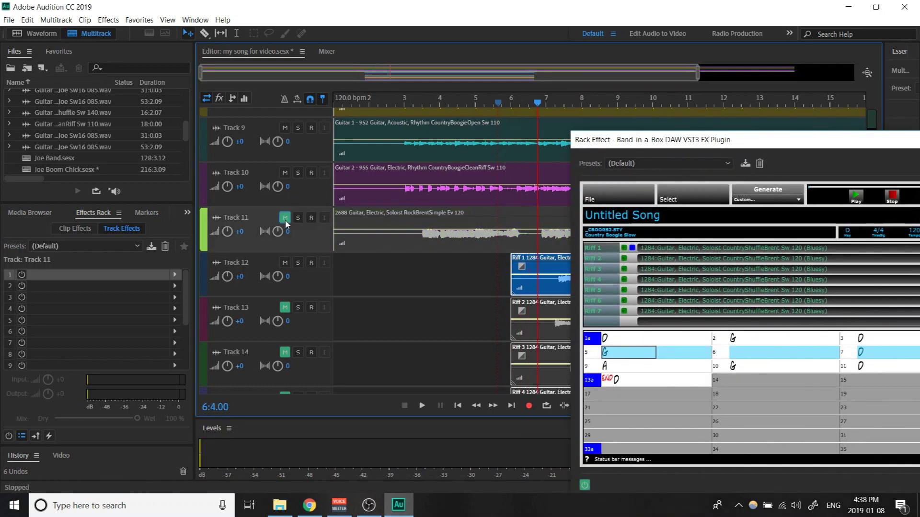
Close the Band-in-a-Box window, play Riff 1 with the band from bar 6, then mute Track 12
drag(823, 147, 569, 135)
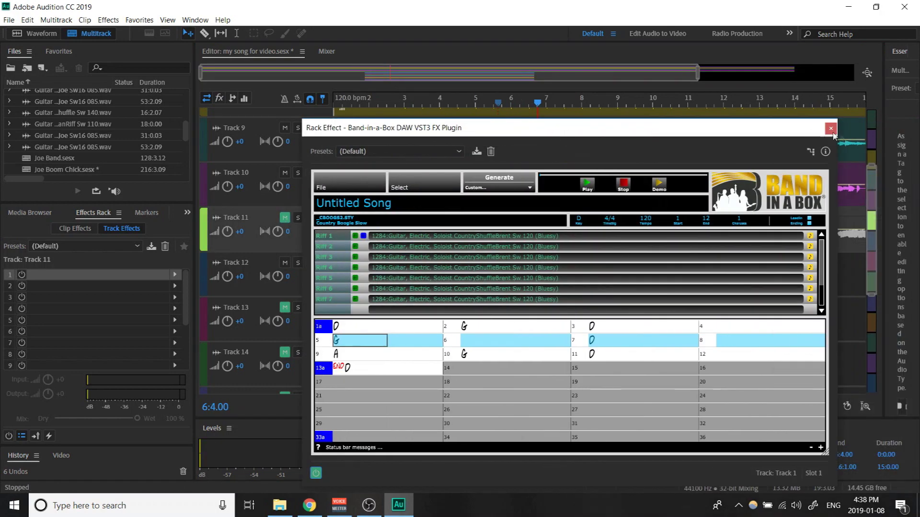
click(830, 129)
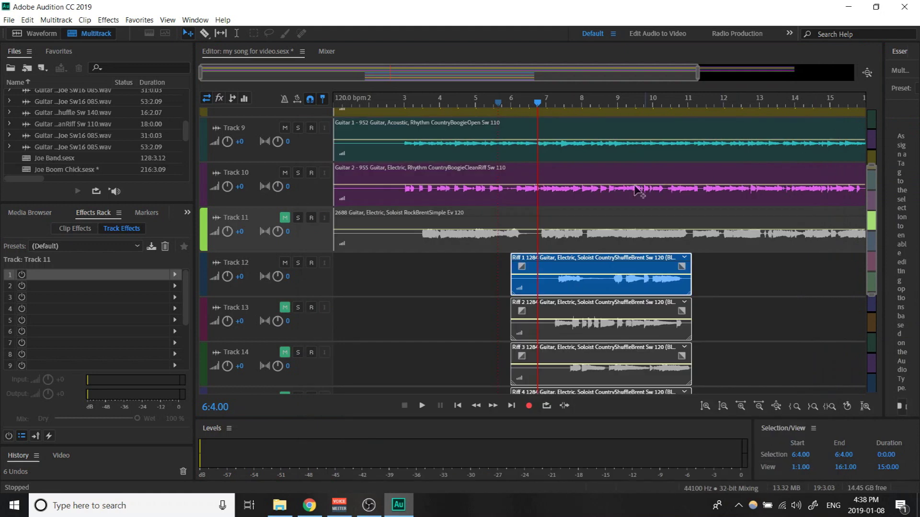
click(524, 103)
key(space)
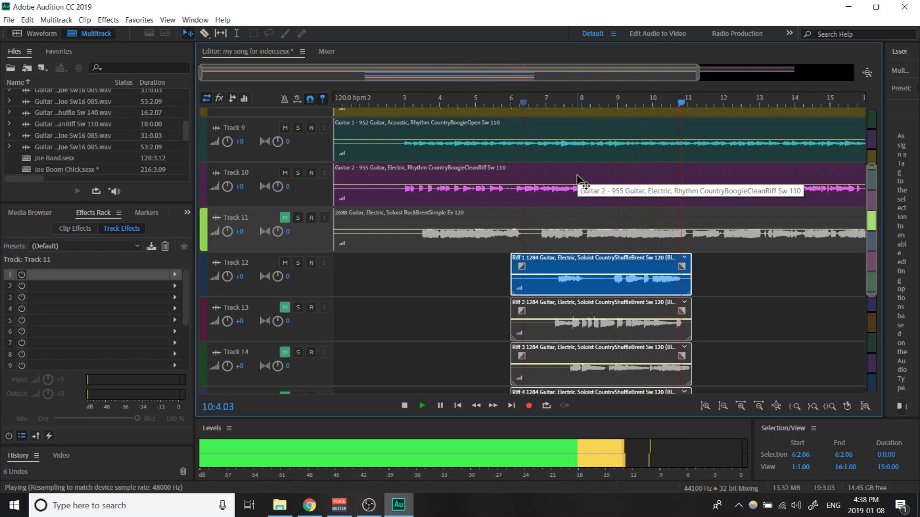
scroll(580, 182, down, 3)
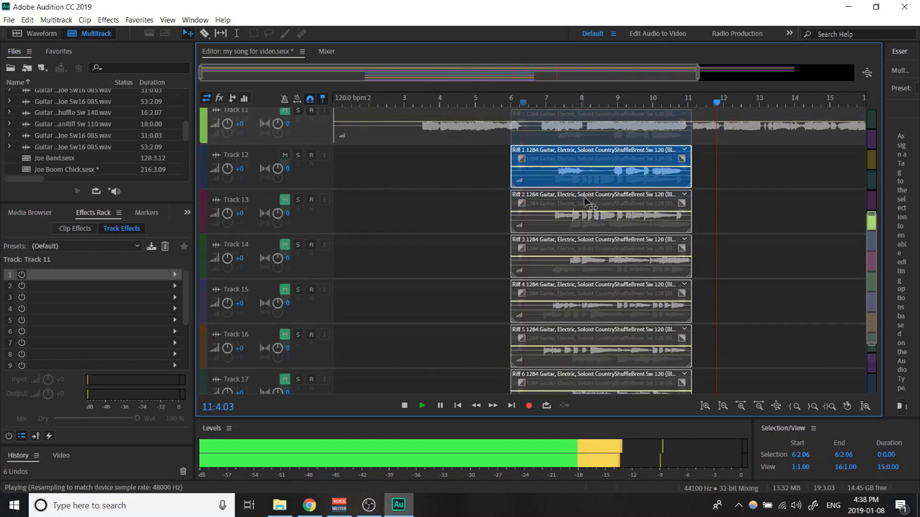
key(space)
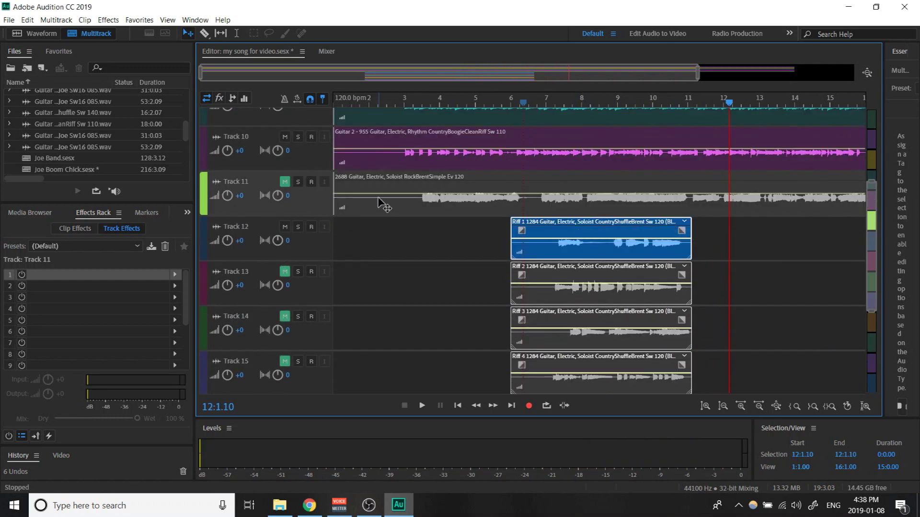
click(285, 227)
Unmute Track 13 and play Riff 2 with the band from bar 6
click(287, 271)
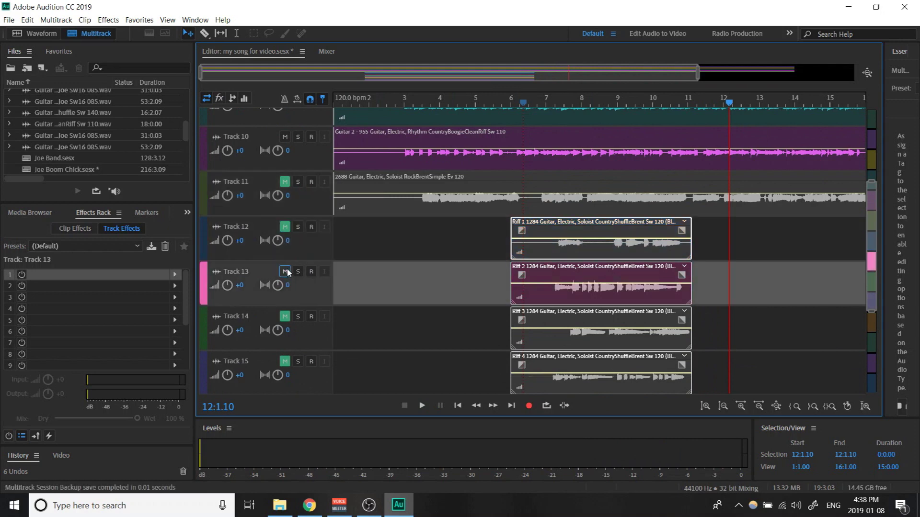
click(533, 105)
key(space)
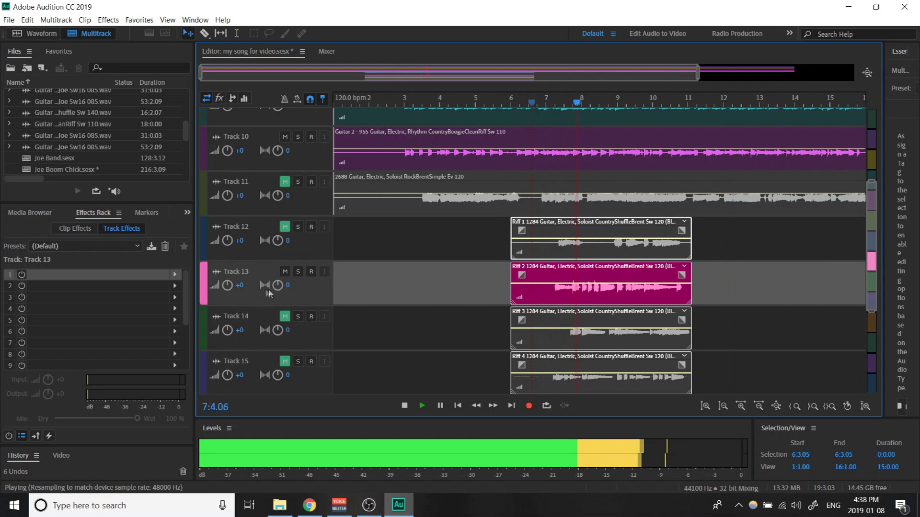
scroll(252, 295, up, 3)
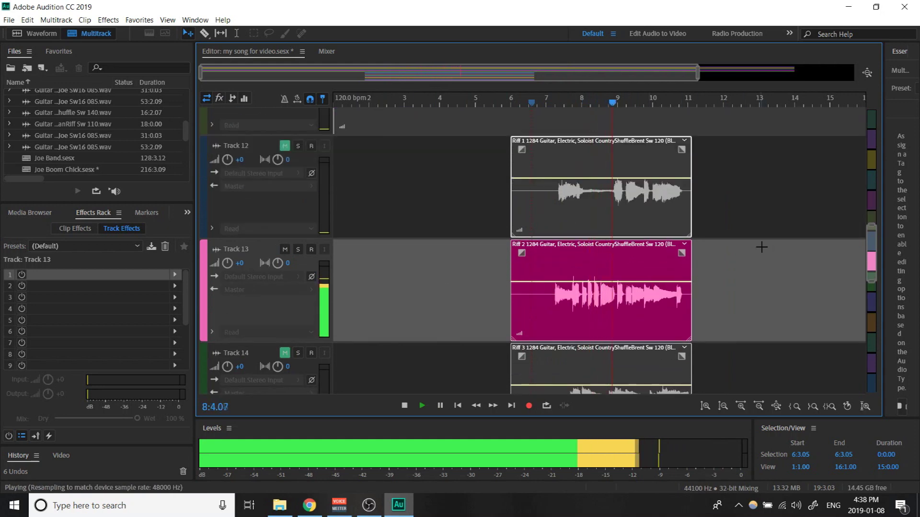
scroll(761, 247, down, 1)
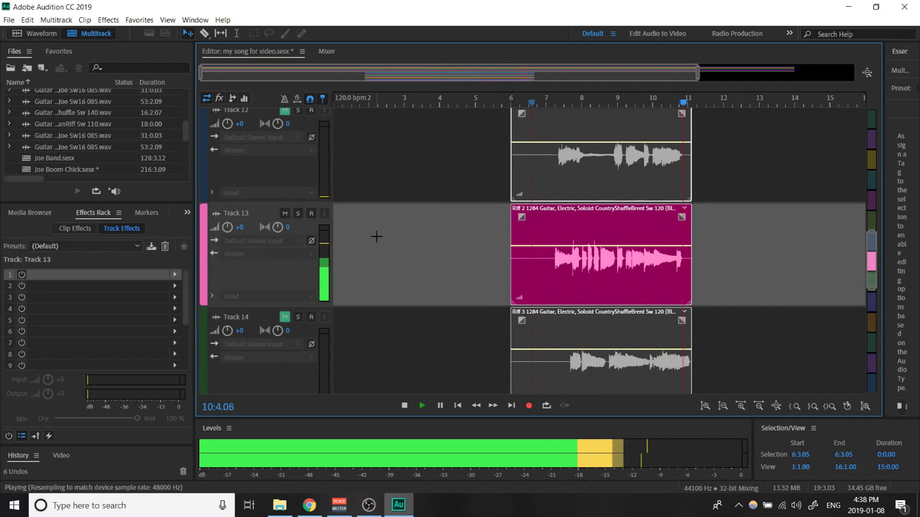
key(space)
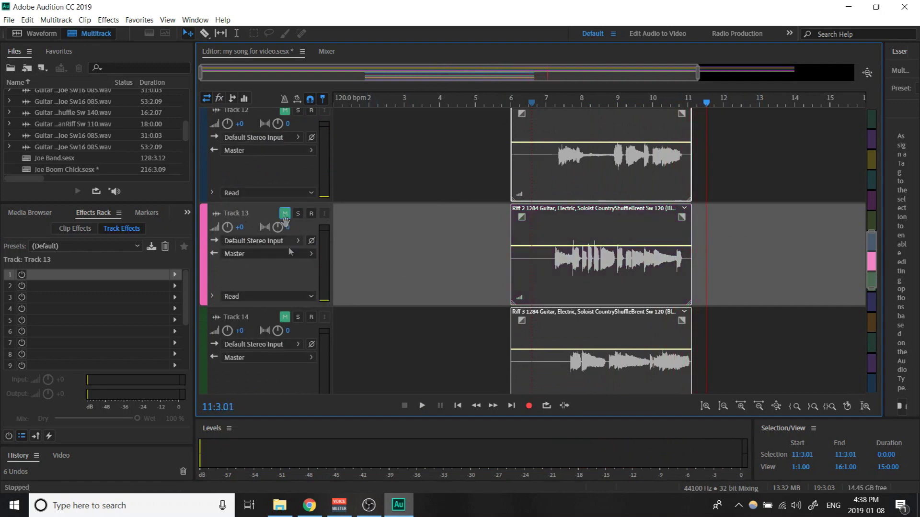
Unmute Track 14 and play Riff 3 with the band from bar 7, stopping at 11:3.02
click(284, 320)
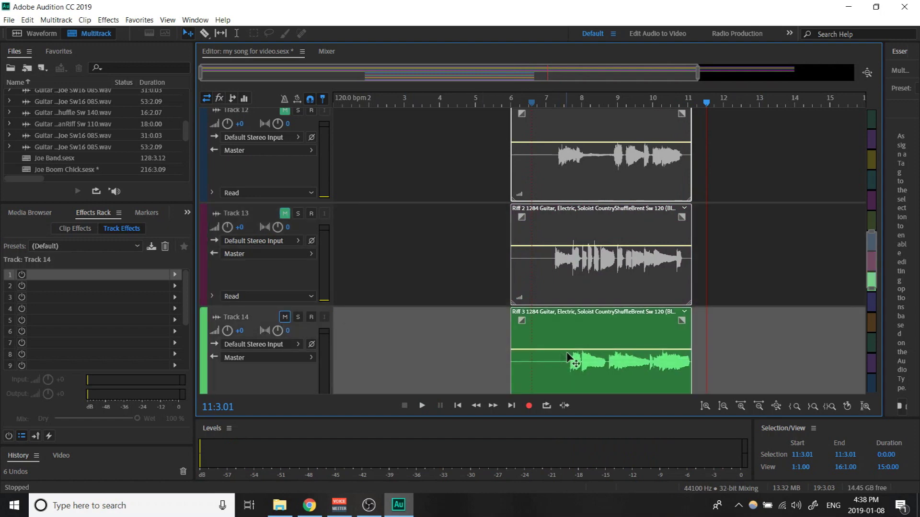
scroll(594, 249, down, 2)
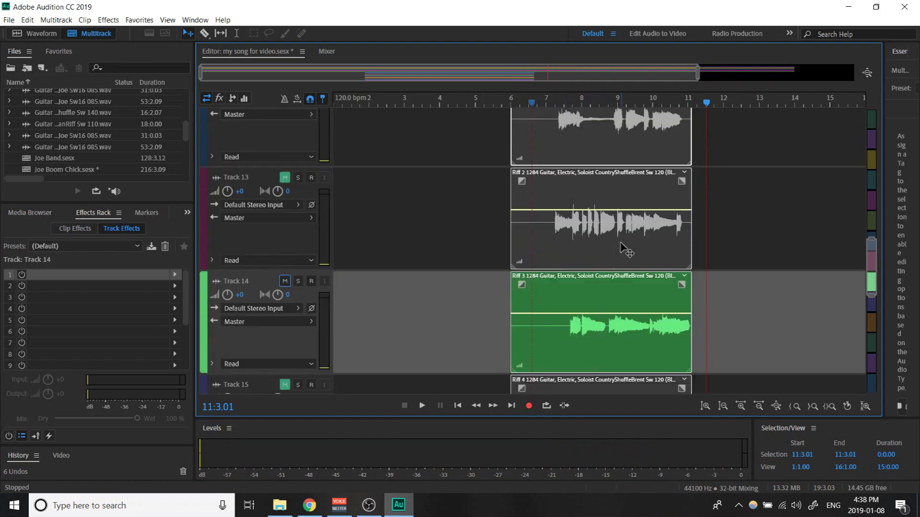
click(548, 101)
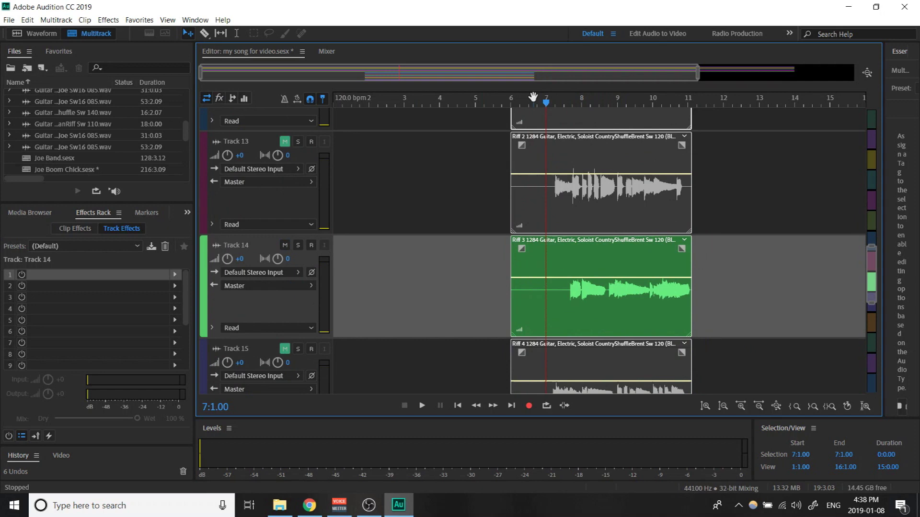
key(space)
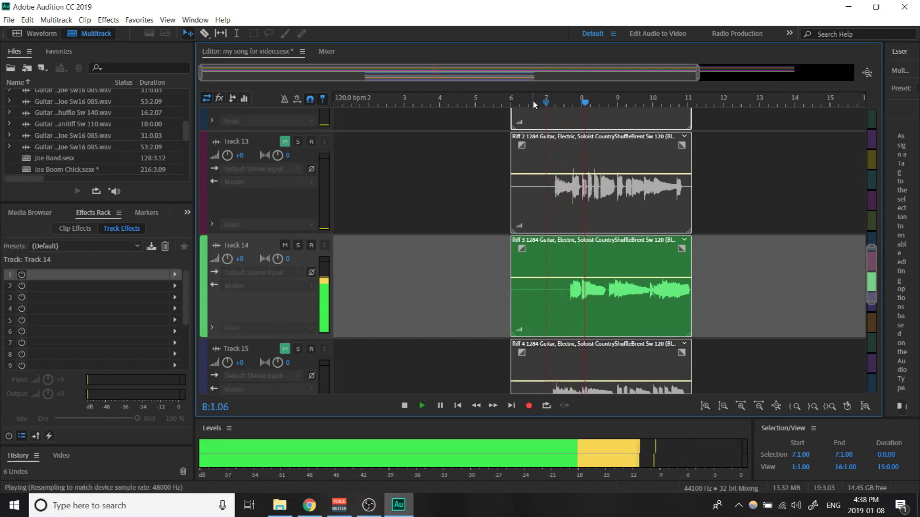
scroll(694, 281, down, 1)
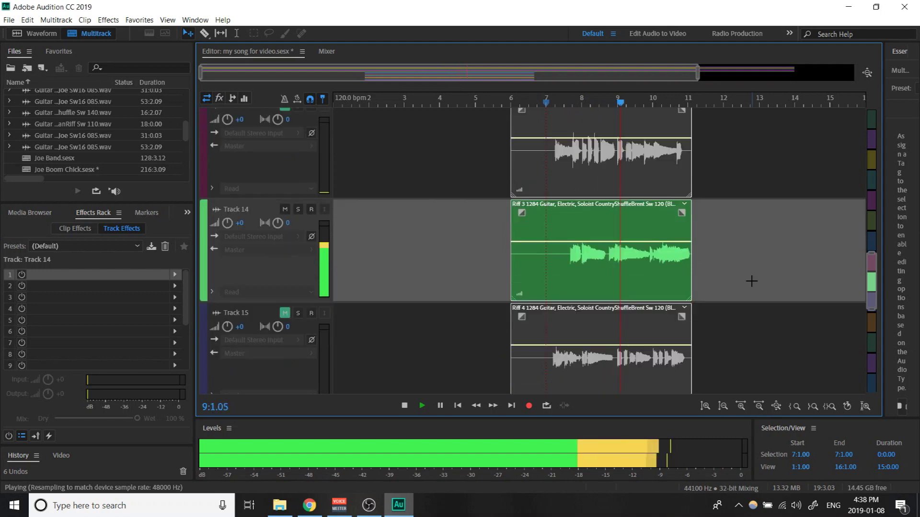
scroll(751, 281, down, 1)
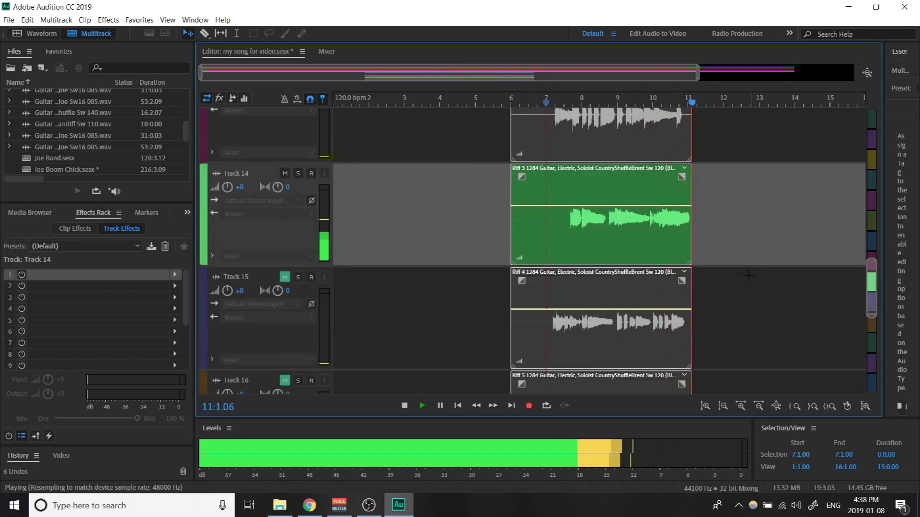
key(space)
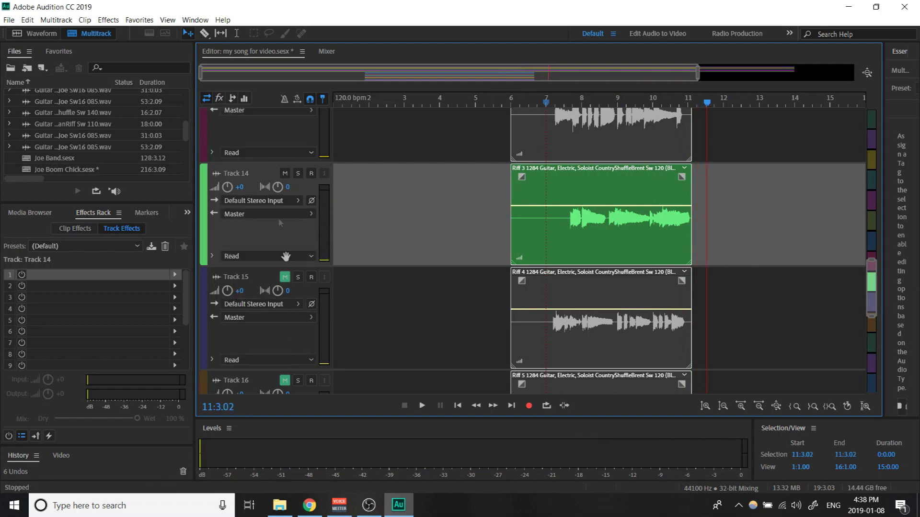
Mute Track 14, unmute Track 15, and play Riff 4 from just before bar 7
click(284, 173)
click(288, 280)
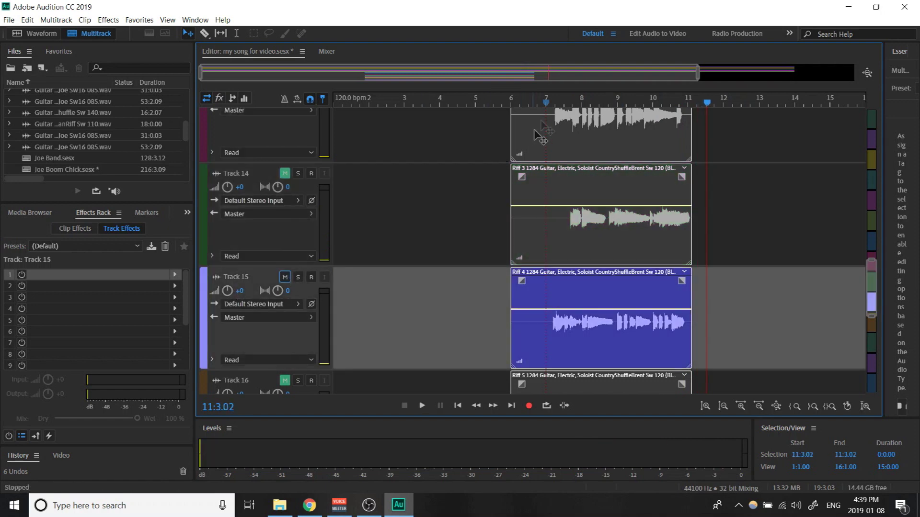
click(532, 98)
key(space)
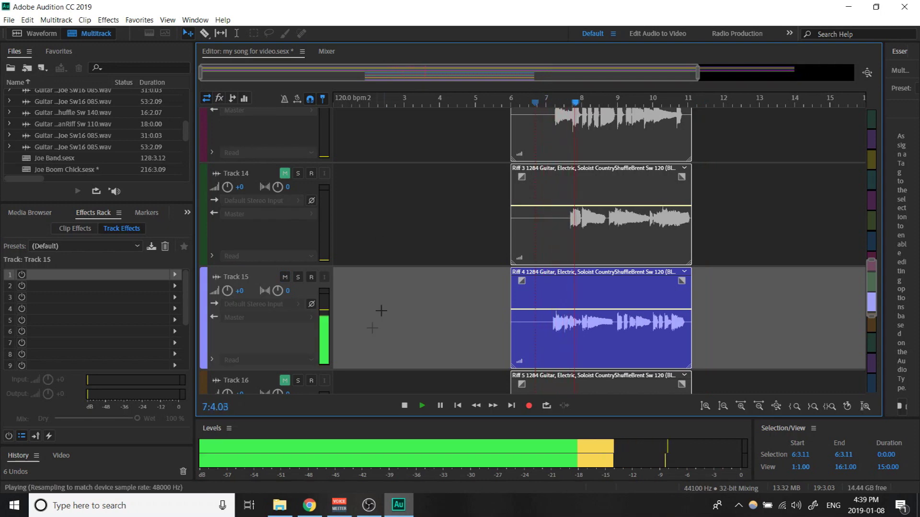
scroll(368, 298, down, 3)
scroll(369, 299, down, 1)
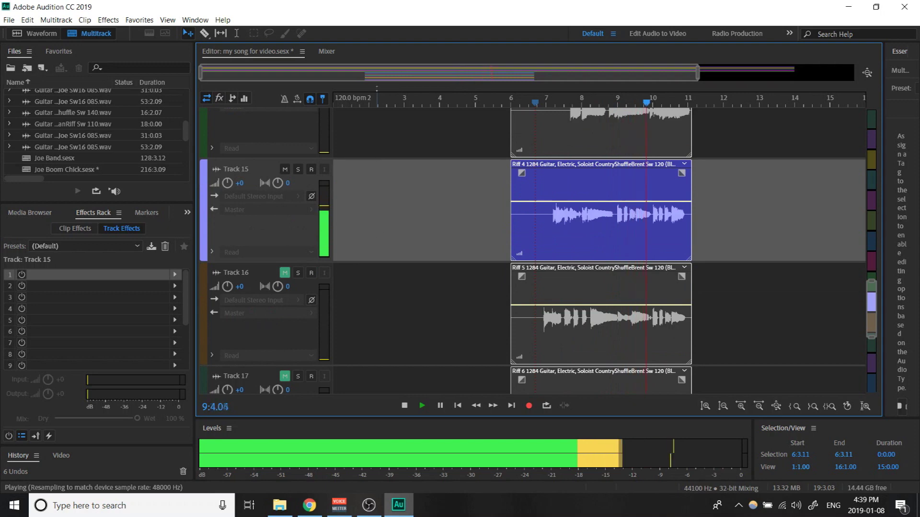
scroll(395, 112, down, 1)
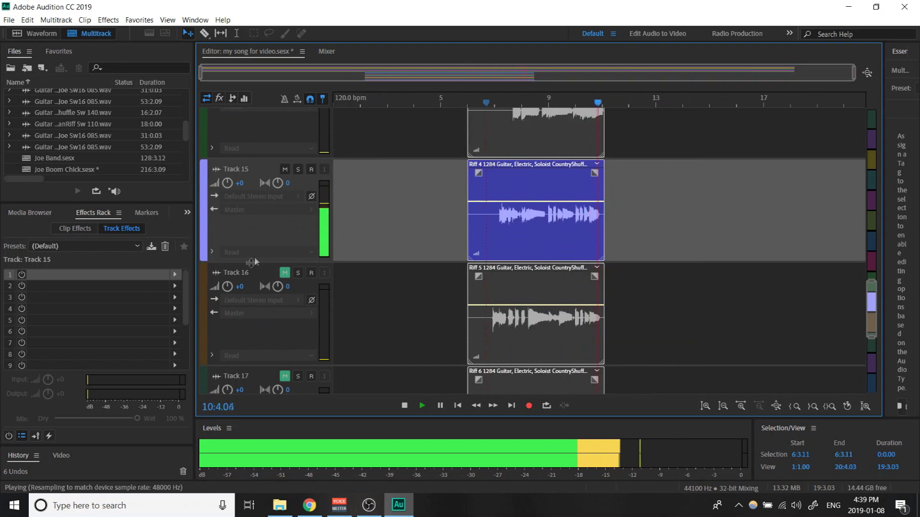
Mute Track 15, play Riff 5 on Track 16 from just before bar 7, then mute it
click(284, 169)
click(285, 272)
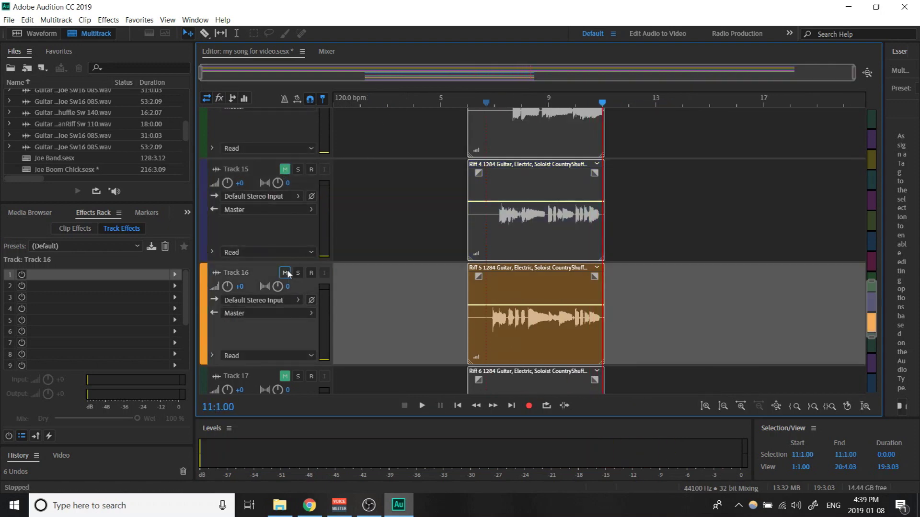
key(space)
click(479, 102)
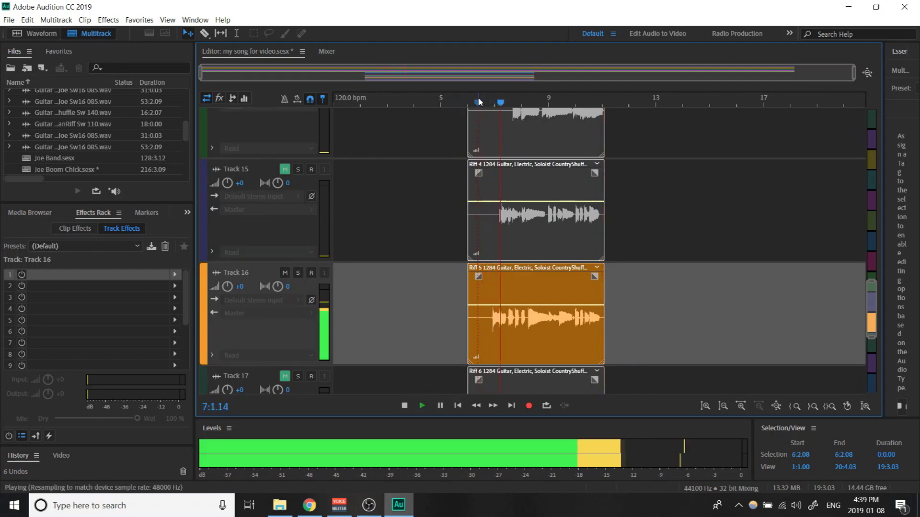
scroll(405, 216, down, 3)
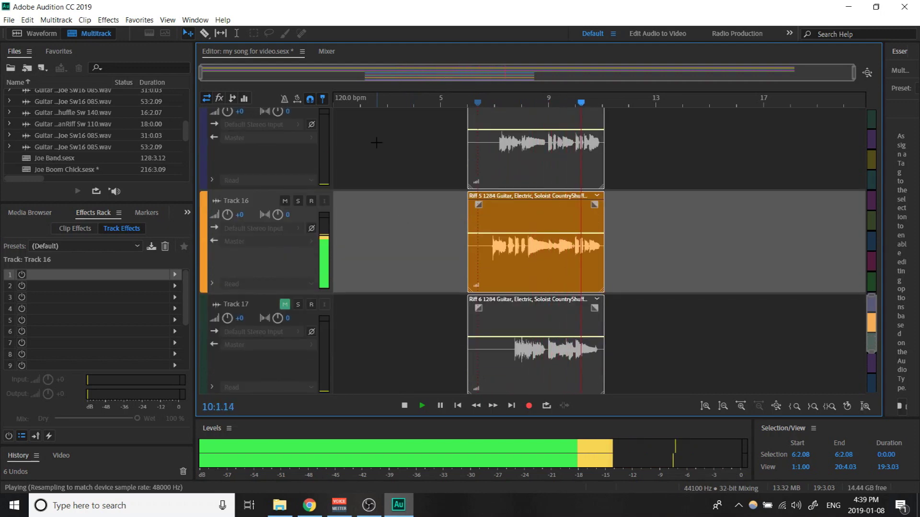
scroll(377, 222, down, 3)
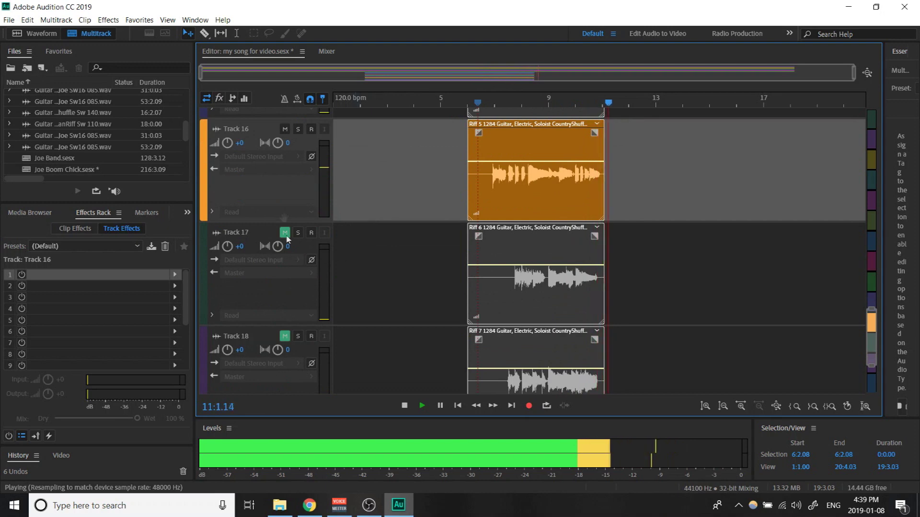
key(space)
click(284, 129)
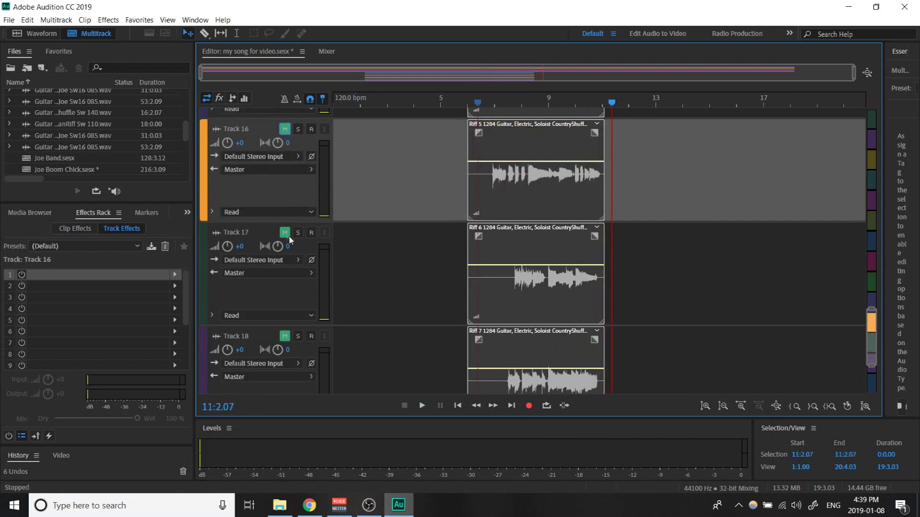
Unmute Track 17, play Riff 6 with the band from just before bar 7, then select Track 1
click(287, 233)
click(488, 100)
key(space)
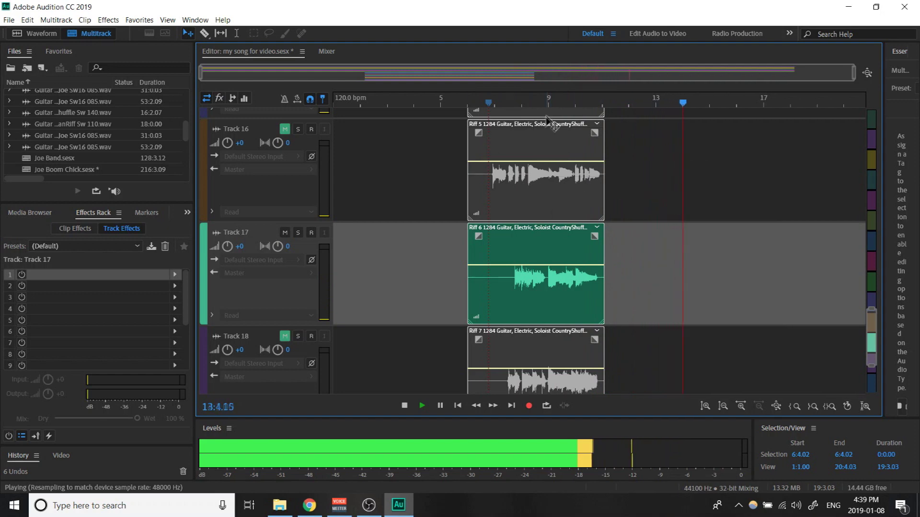
scroll(639, 264, down, 1)
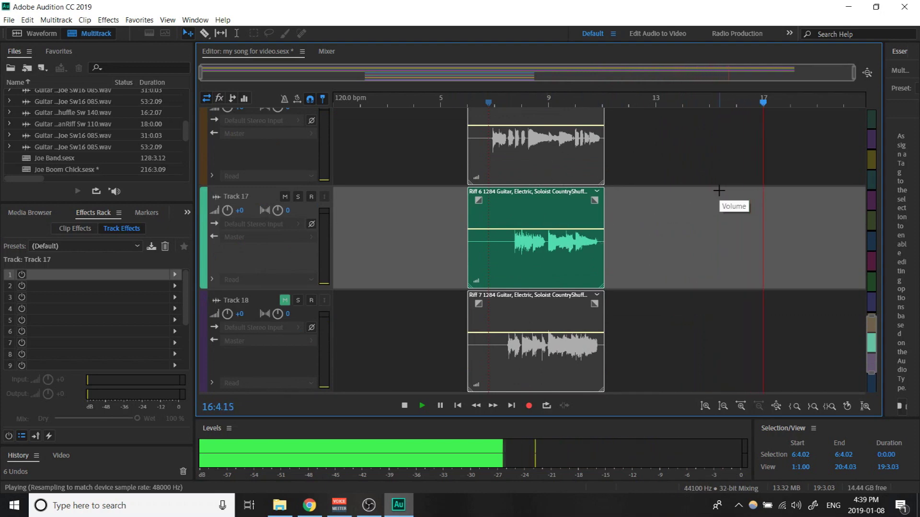
scroll(678, 240, up, 10)
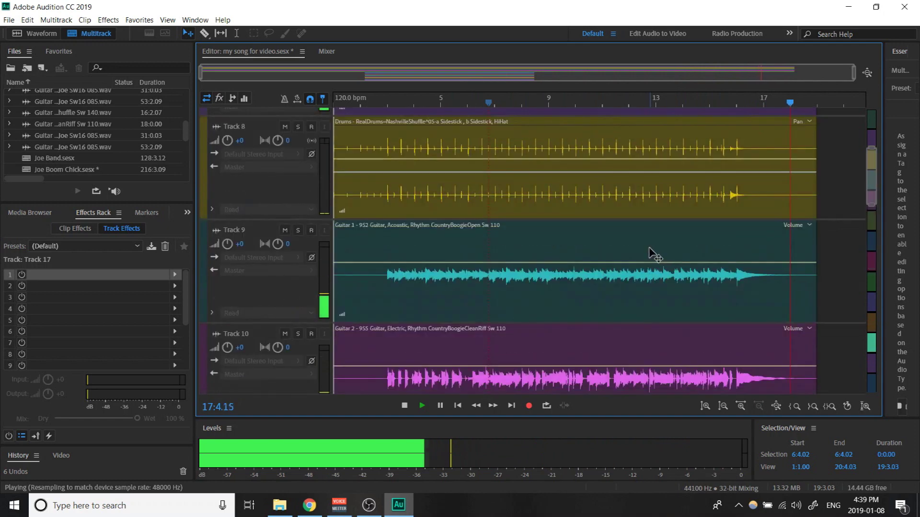
scroll(637, 237, up, 5)
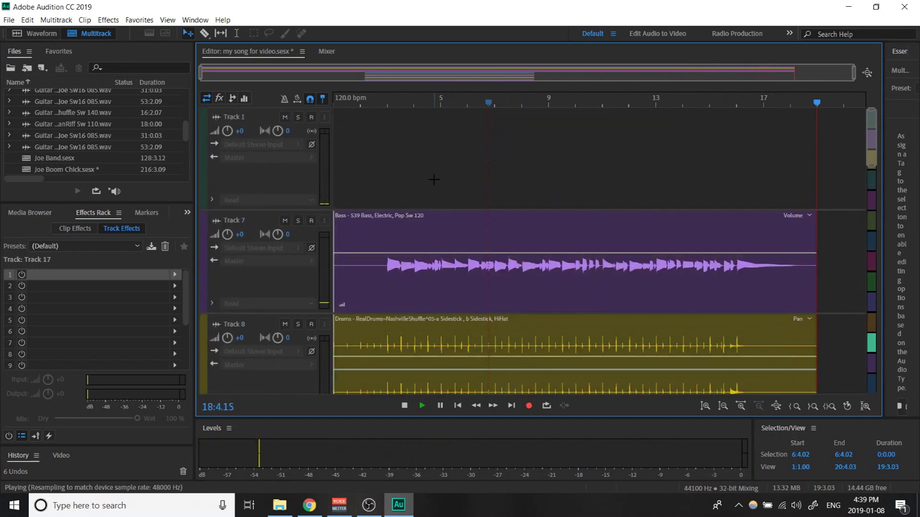
click(710, 176)
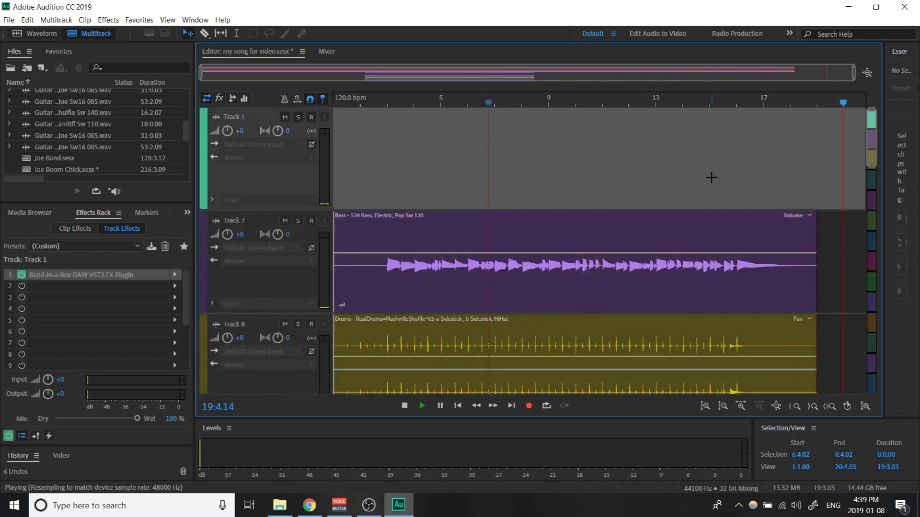